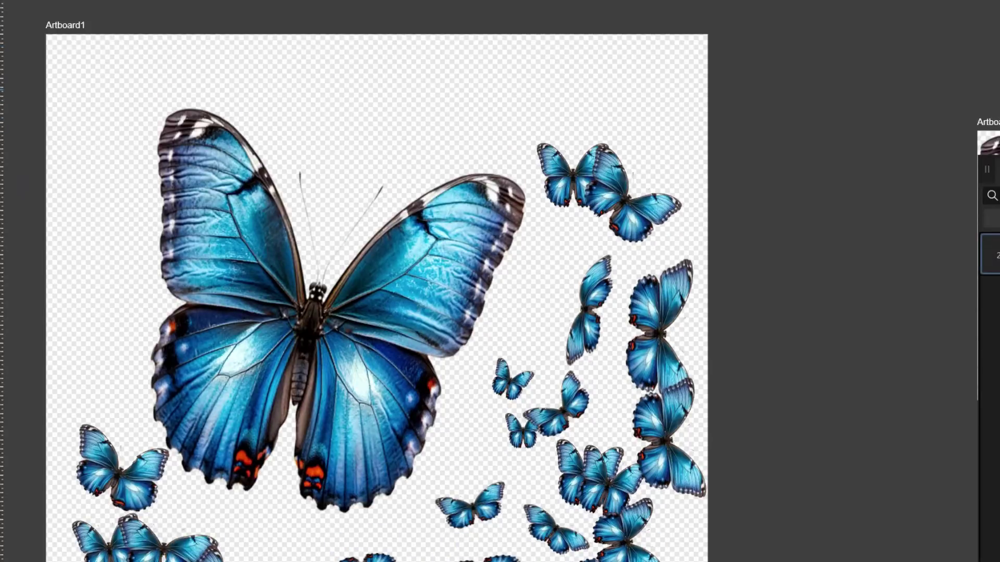
# - Paint butterfly strokes along the artboard's top and left edge, then pan to the blank 1500 × 1500 px artboard
pyautogui.moveTo(281, 86); pyautogui.dragTo(427, 104)
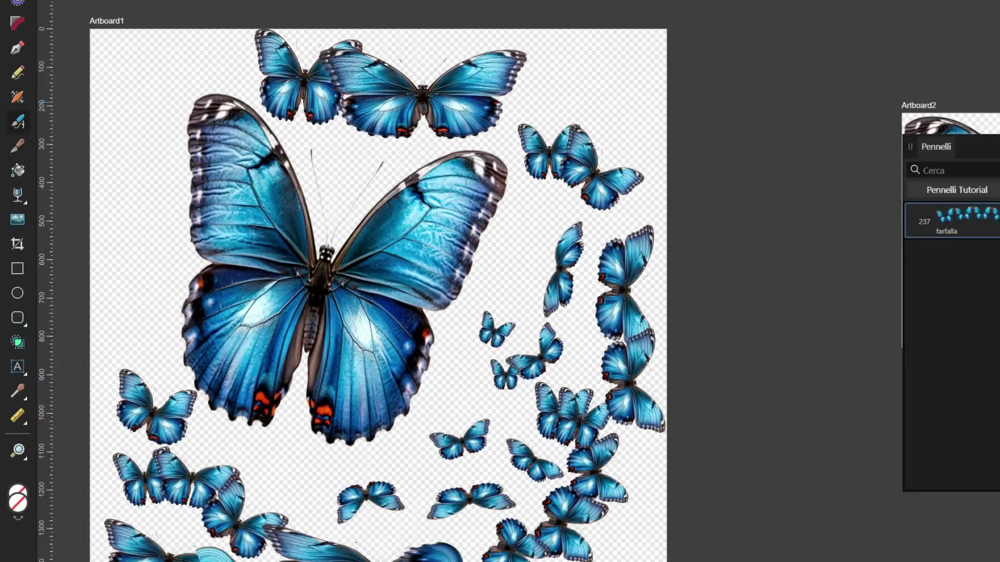
pyautogui.moveTo(135, 104); pyautogui.dragTo(128, 183)
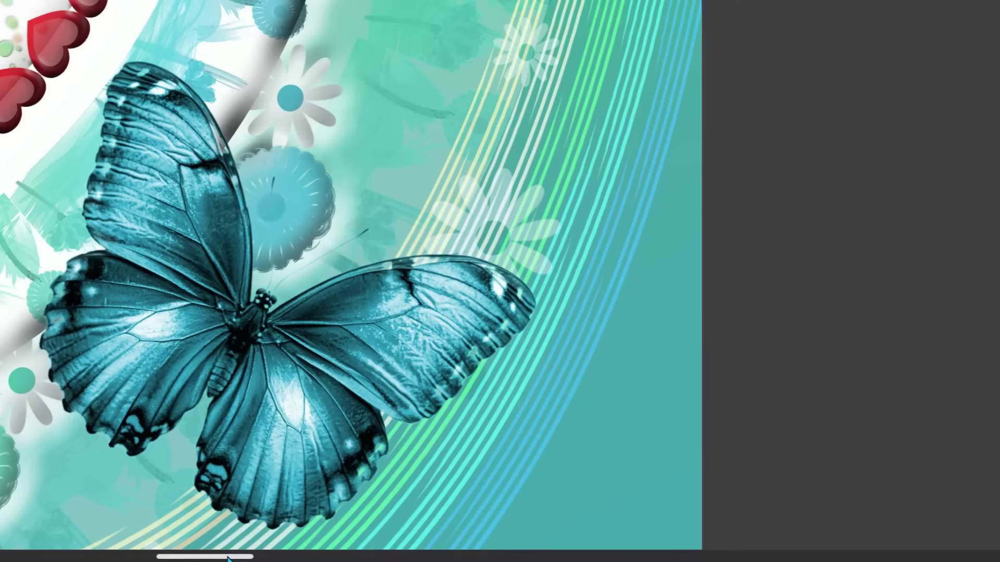
pyautogui.hscroll(-10, 227, 442)
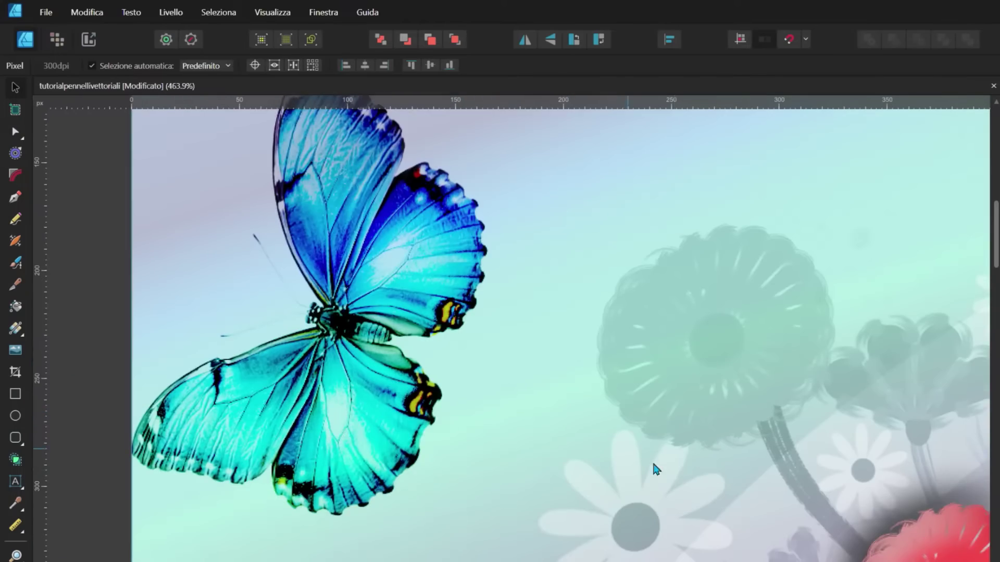
pyautogui.scroll(-5, 656, 469)
pyautogui.scroll(-3, 609, 476)
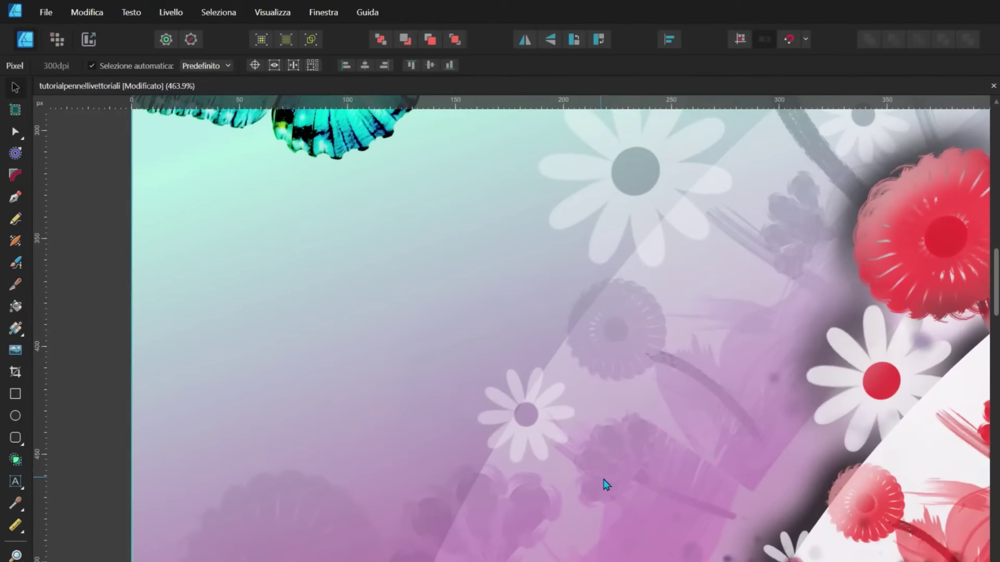
pyautogui.scroll(-2, 602, 485)
pyautogui.scroll(-1, 994, 316)
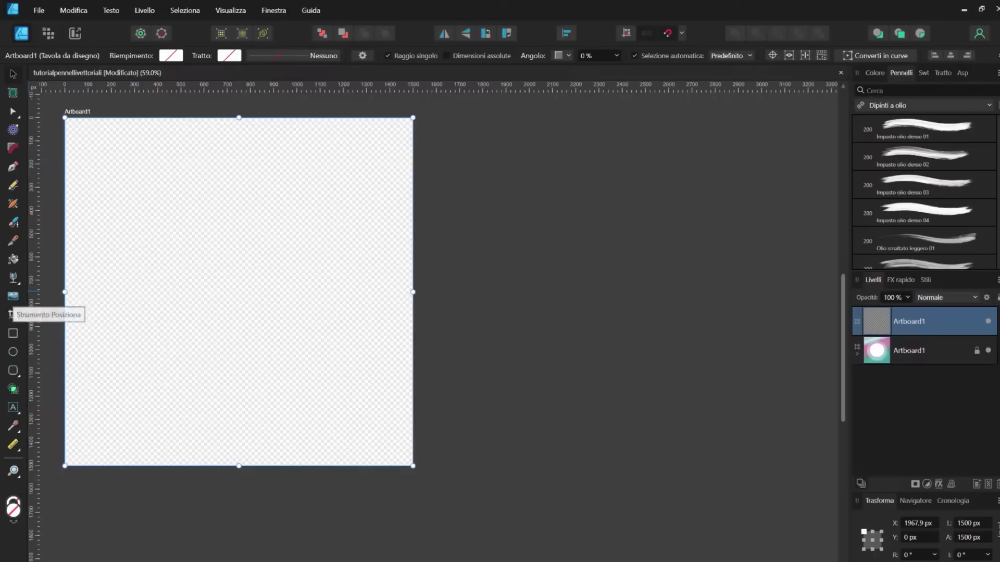
# - Place farfallapng.png (1839 × 1406 px) on the canvas beside the empty artboard
pyautogui.click(13, 300)
pyautogui.click(150, 224)
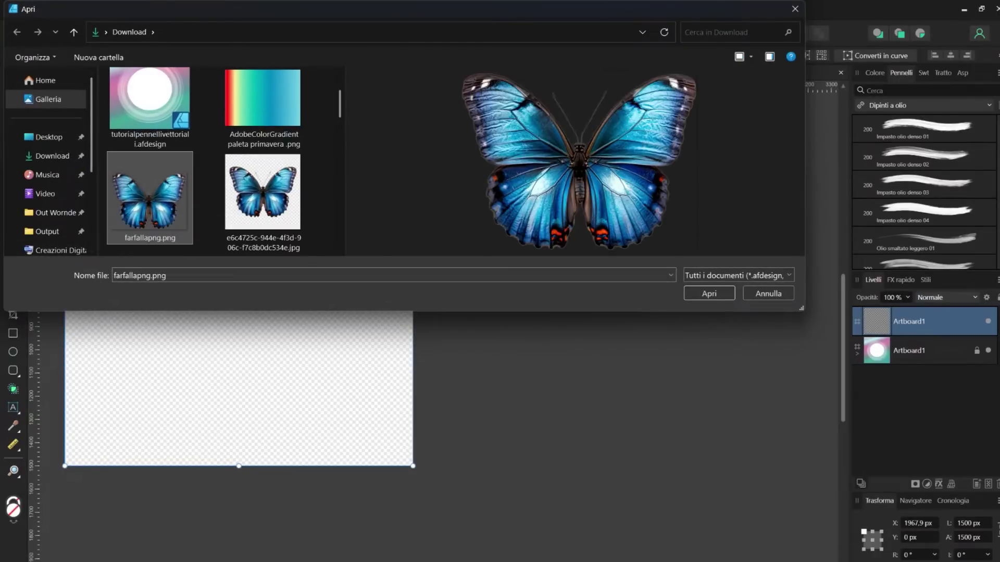
pyautogui.click(710, 294)
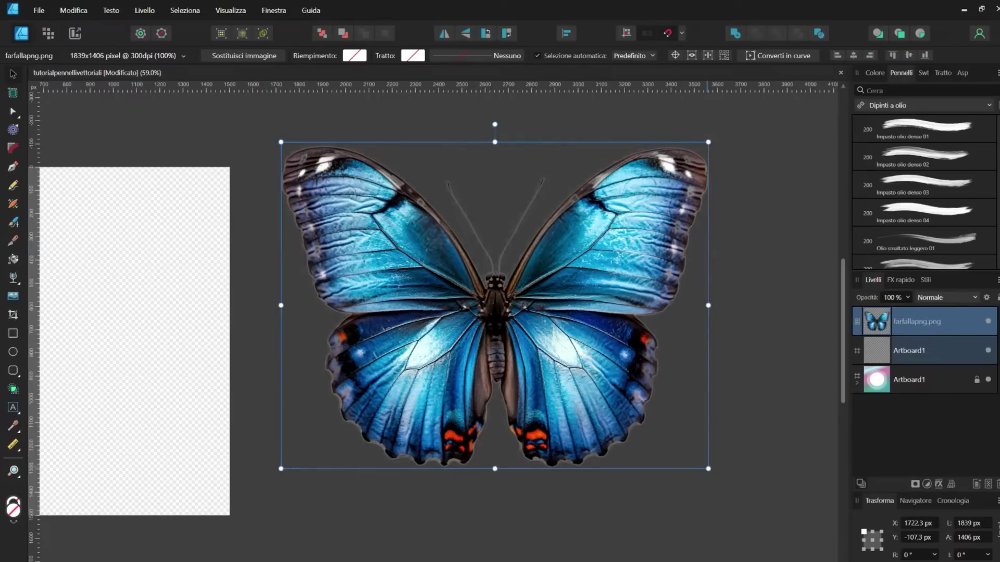
# - Shrink the butterfly image and set its width to 800 px, making it 800 × 611.6 px
pyautogui.moveTo(708, 468); pyautogui.dragTo(609, 392)
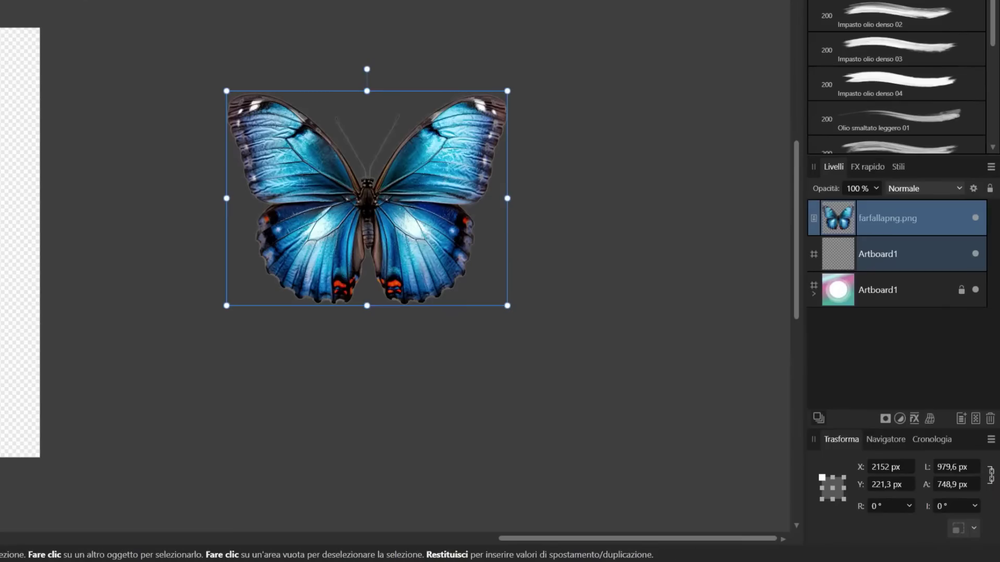
pyautogui.click(966, 523)
pyautogui.write('800')
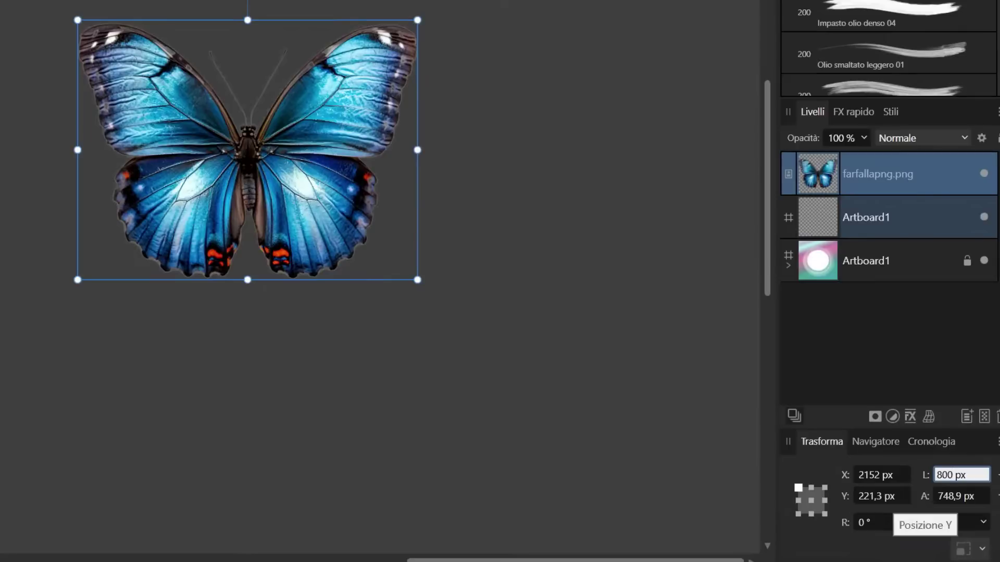
pyautogui.press('Return')
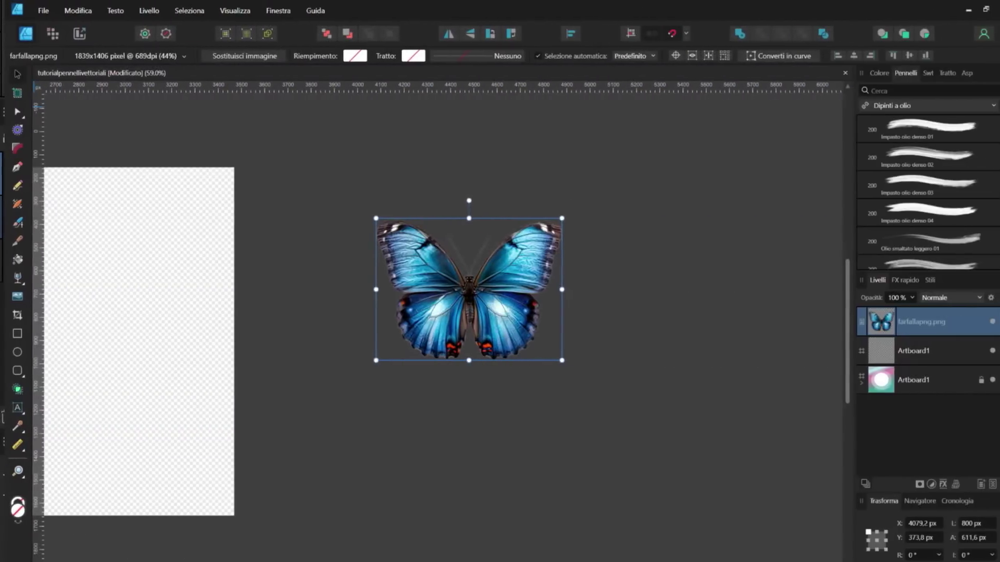
pyautogui.click(17, 93)
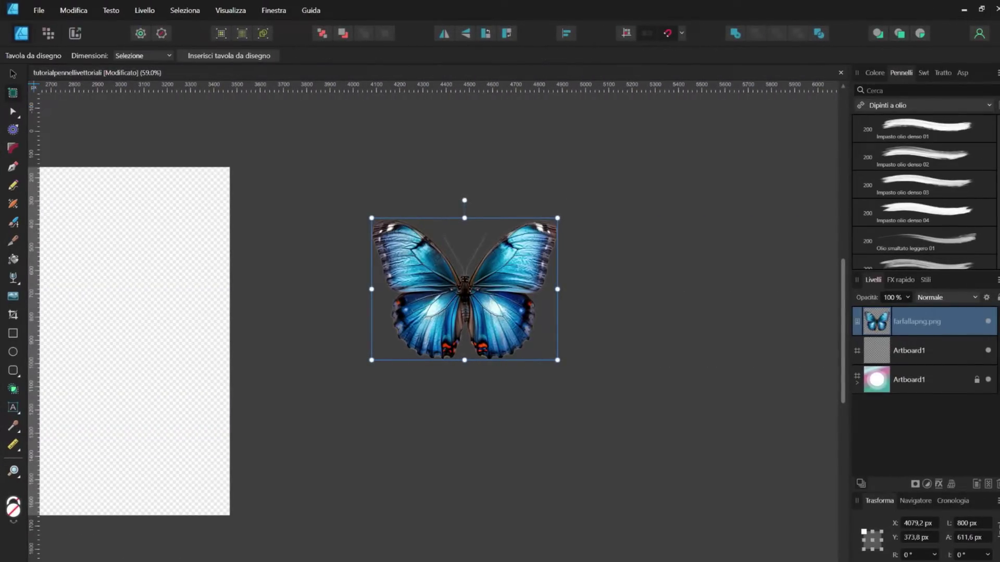
# - Create Artboard2 from the butterfly selection, sized exactly to the image, then reselect the butterfly
pyautogui.click(143, 55)
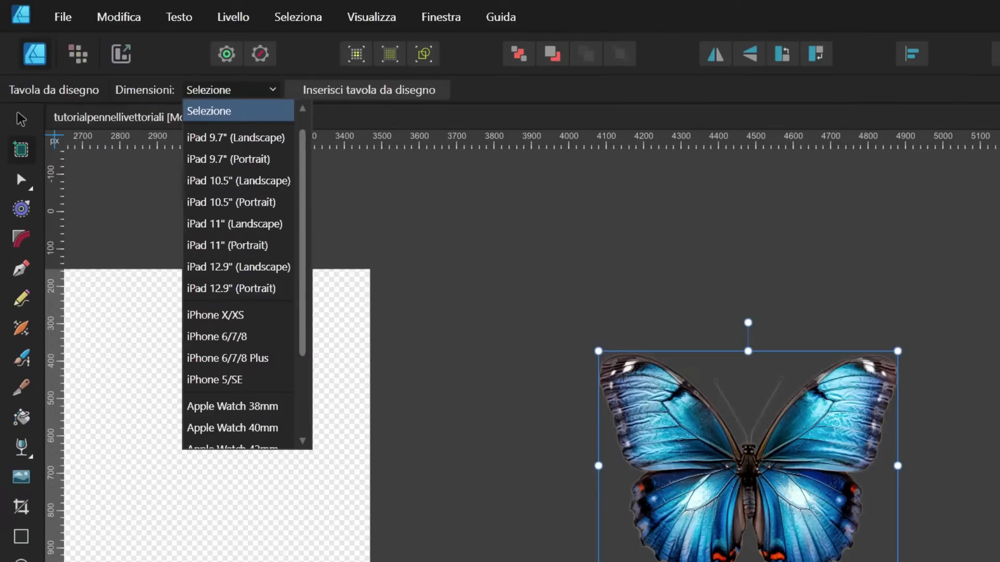
pyautogui.press('Escape')
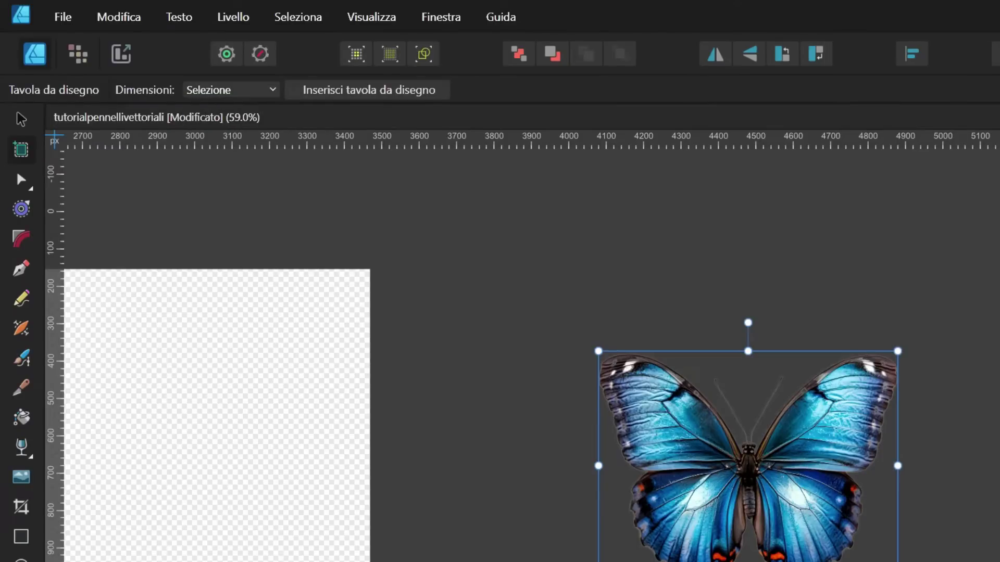
pyautogui.click(368, 89)
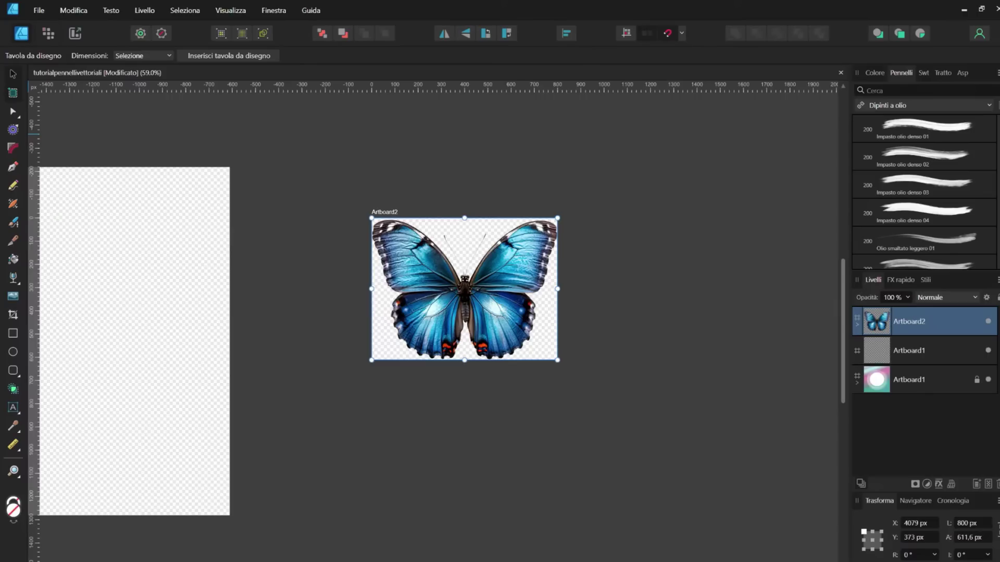
pyautogui.press('v')
pyautogui.click(508, 267)
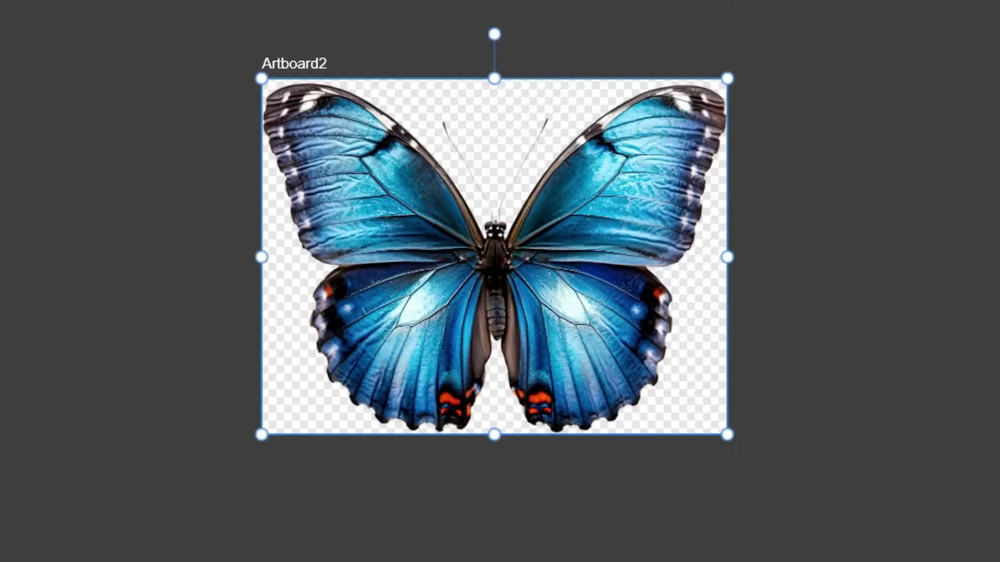
pyautogui.rightClick(616, 165)
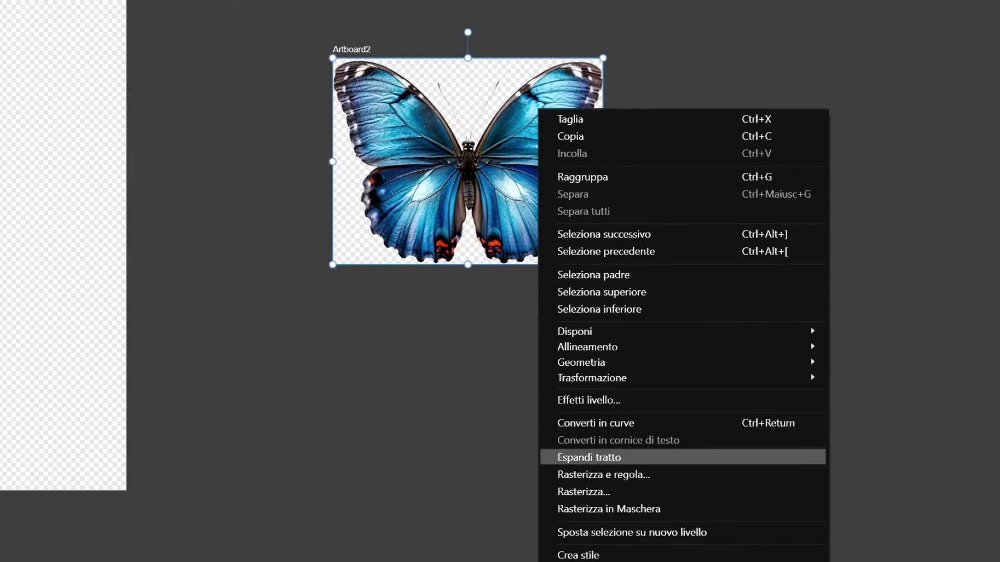
pyautogui.press('Escape')
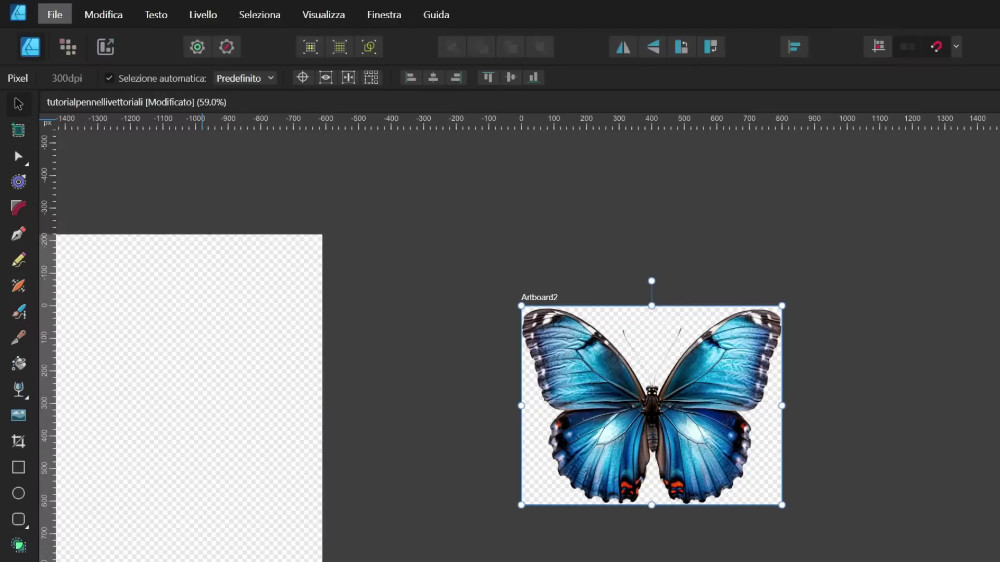
# - Export the butterfly selection area as PNG farfalla.png (801 × 612 px) into Desktop\pennelli
pyautogui.click(55, 14)
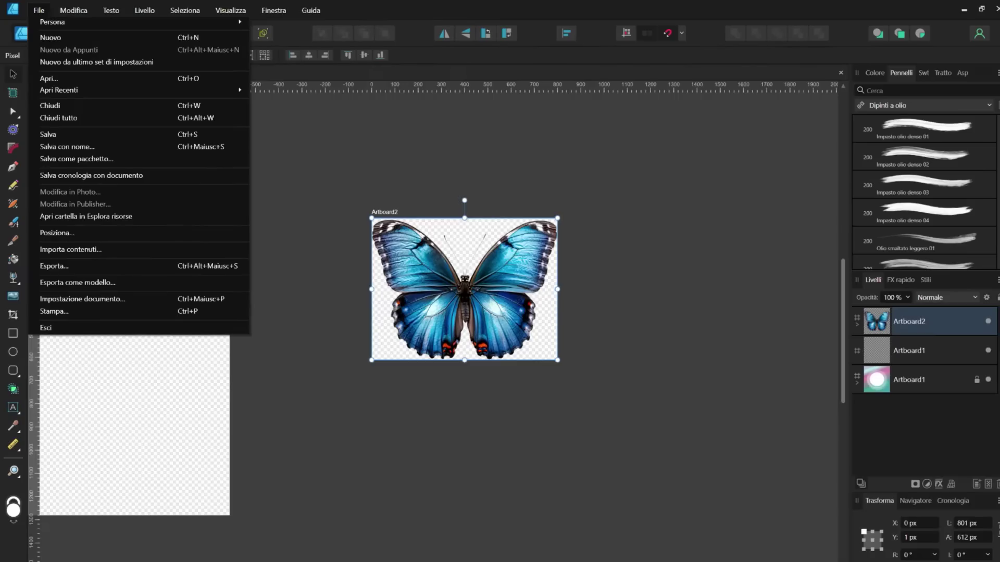
pyautogui.click(54, 266)
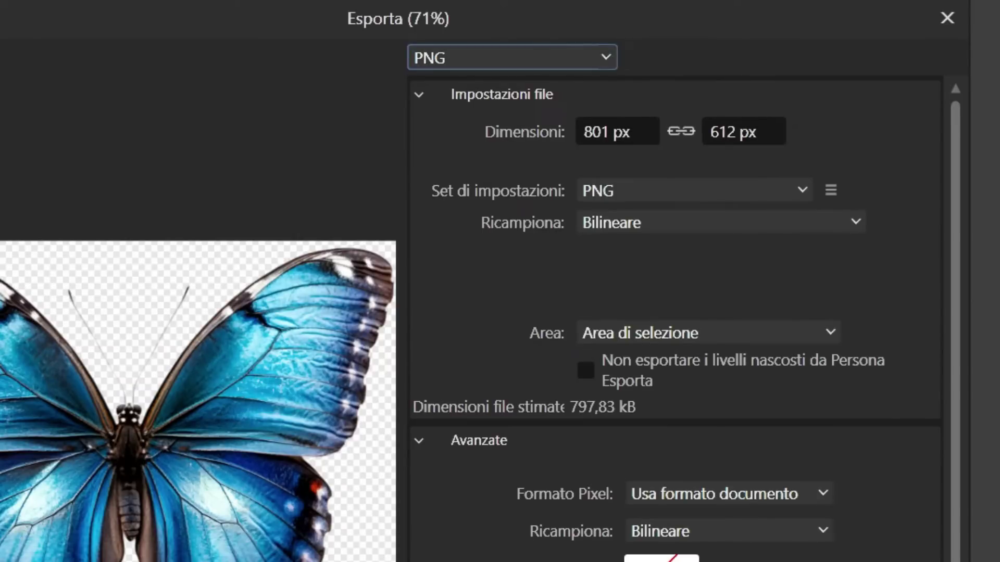
pyautogui.click(708, 333)
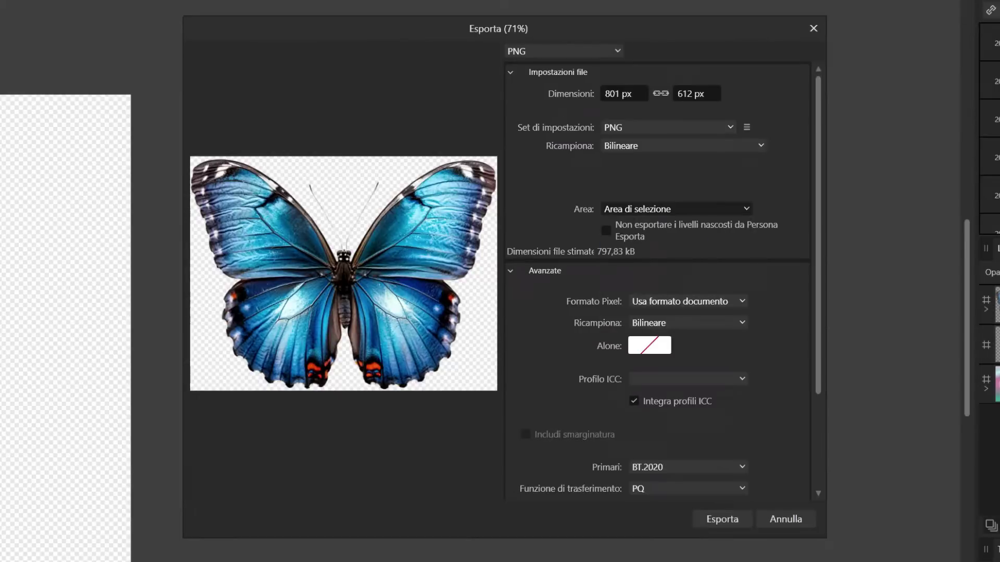
pyautogui.press('Escape')
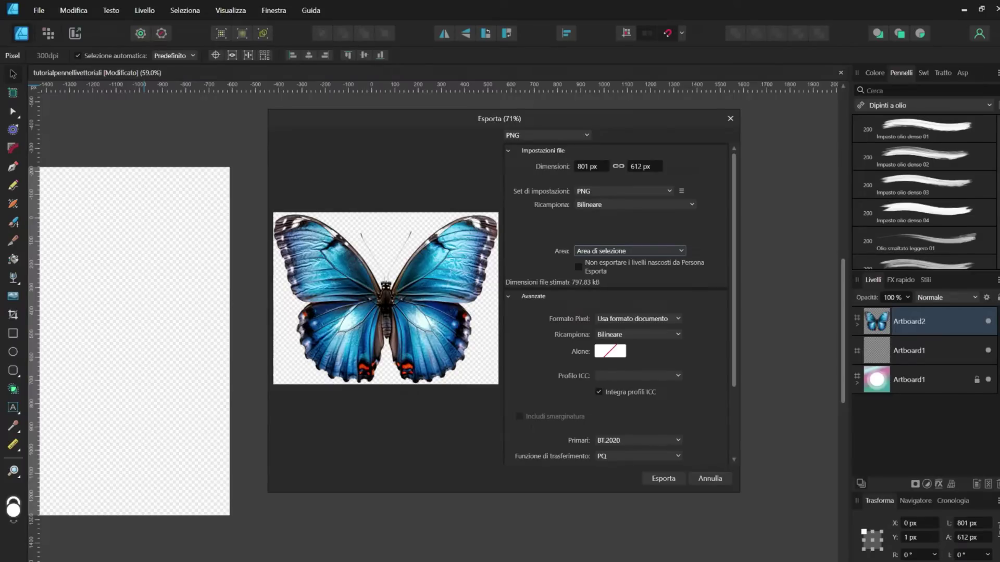
pyautogui.click(663, 478)
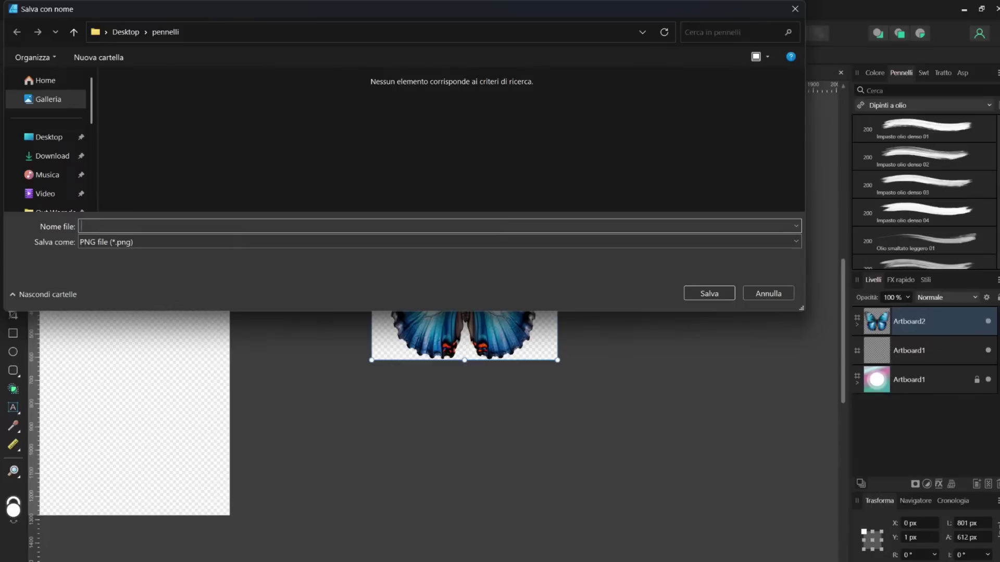
pyautogui.write('farfalla')
pyautogui.write('.png')
pyautogui.press('Return')
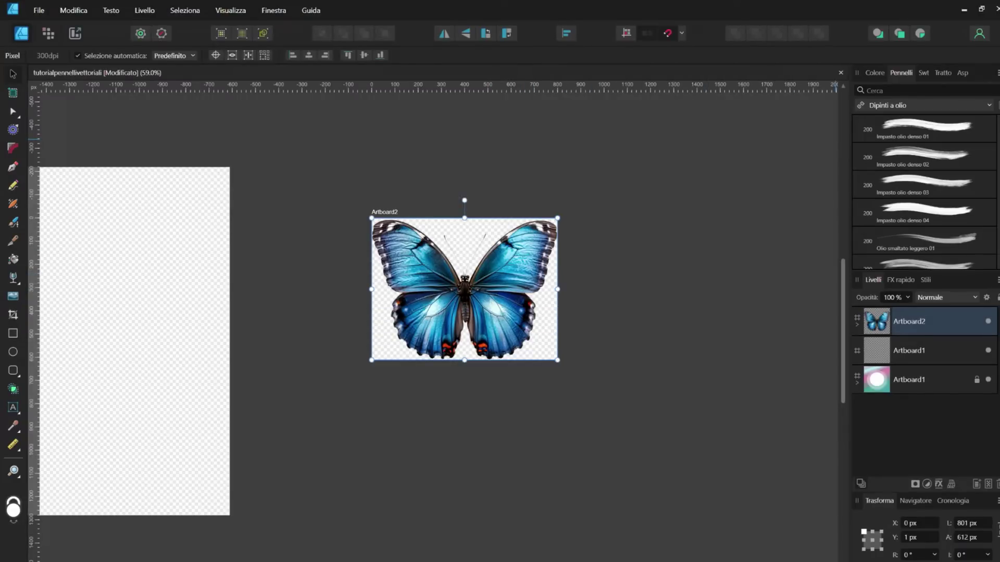
# - Float the brushes panel and create textured-image brush 'farfalla' from farfalla.png in Pennelli Tutorial
pyautogui.moveTo(901, 72); pyautogui.dragTo(600, 185)
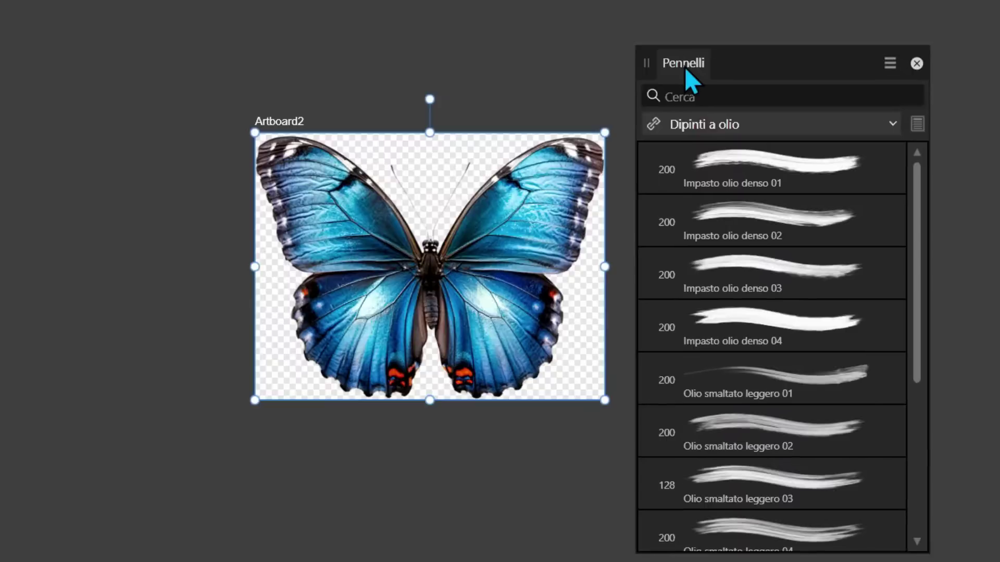
pyautogui.moveTo(686, 69); pyautogui.dragTo(673, 63)
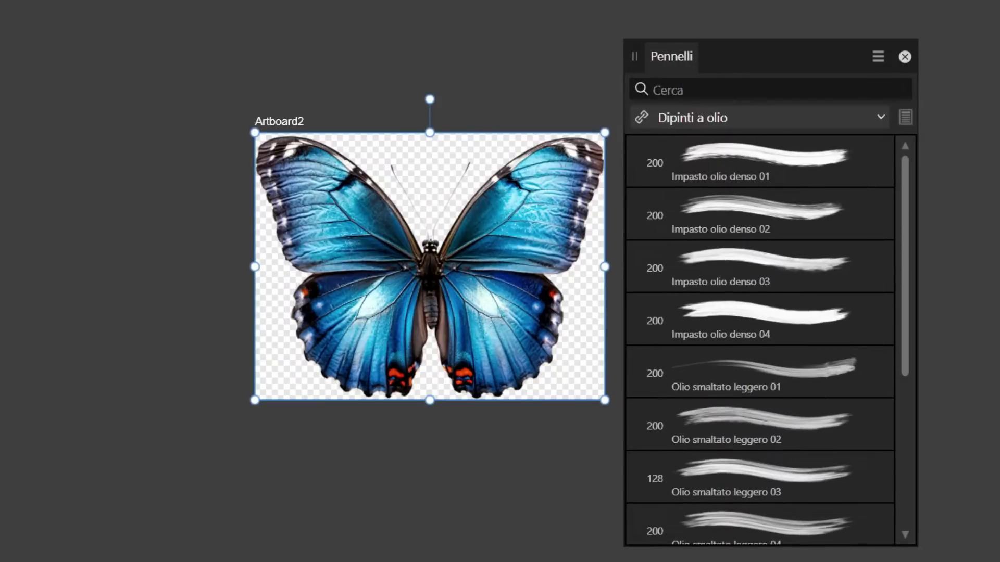
pyautogui.click(878, 57)
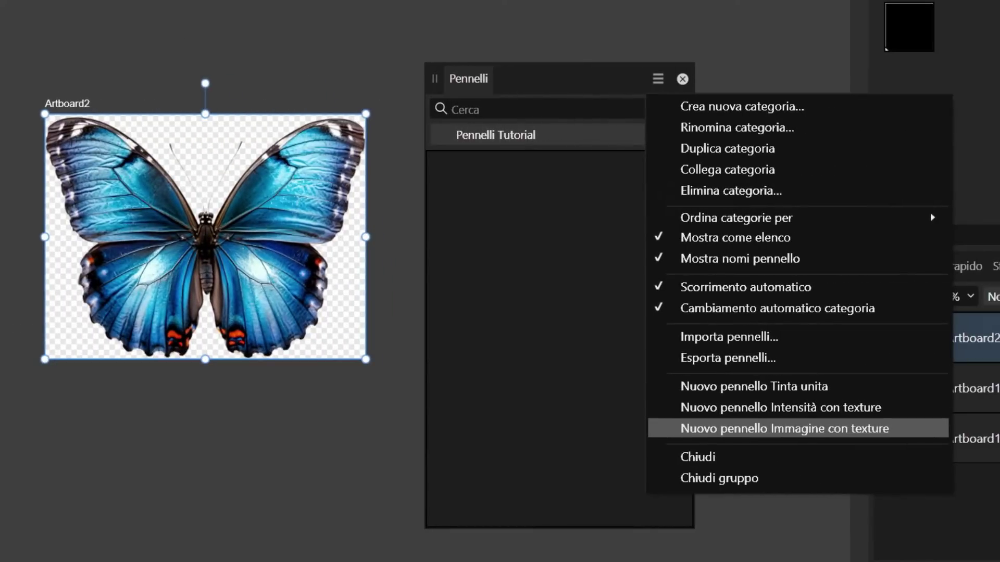
pyautogui.click(784, 429)
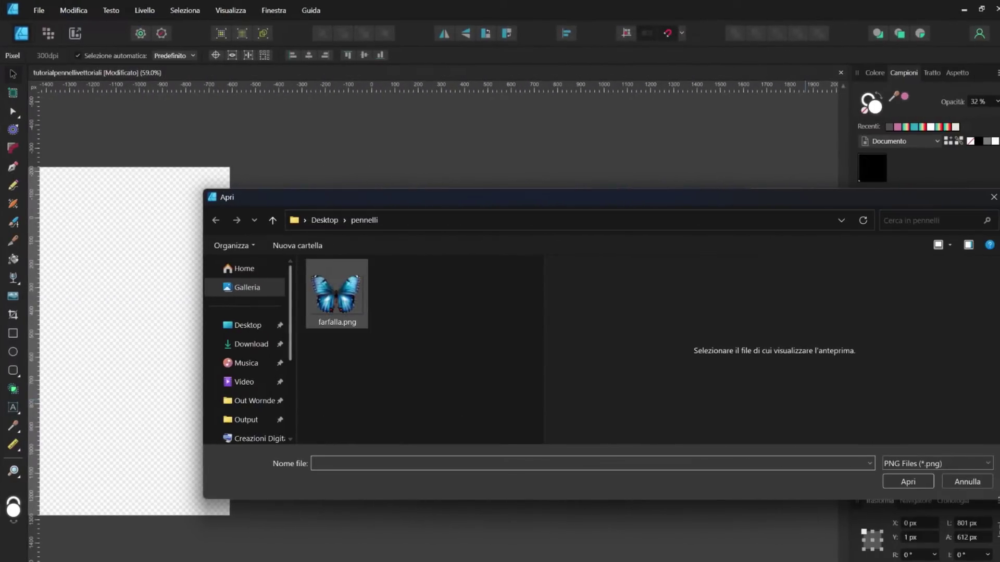
pyautogui.click(337, 294)
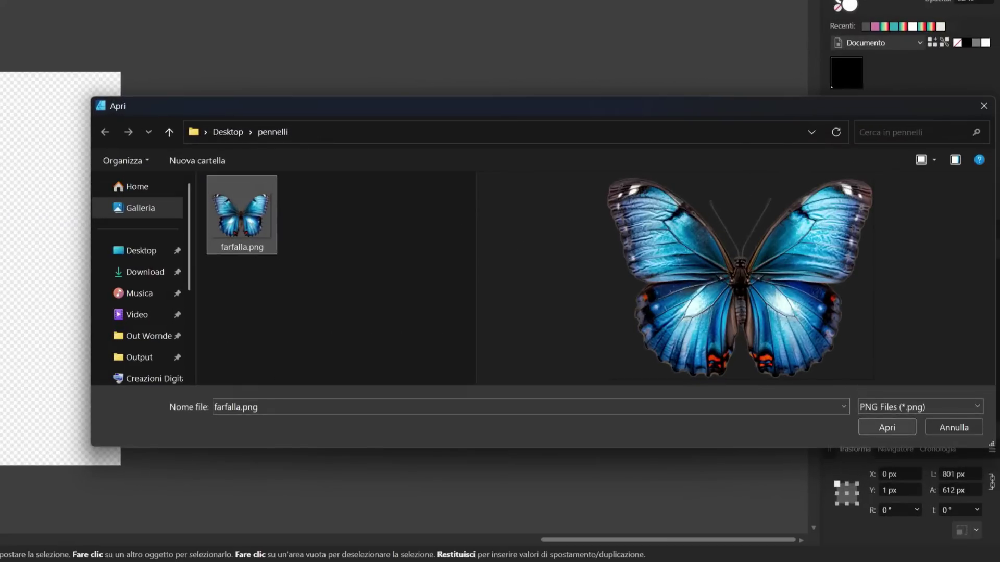
pyautogui.click(887, 427)
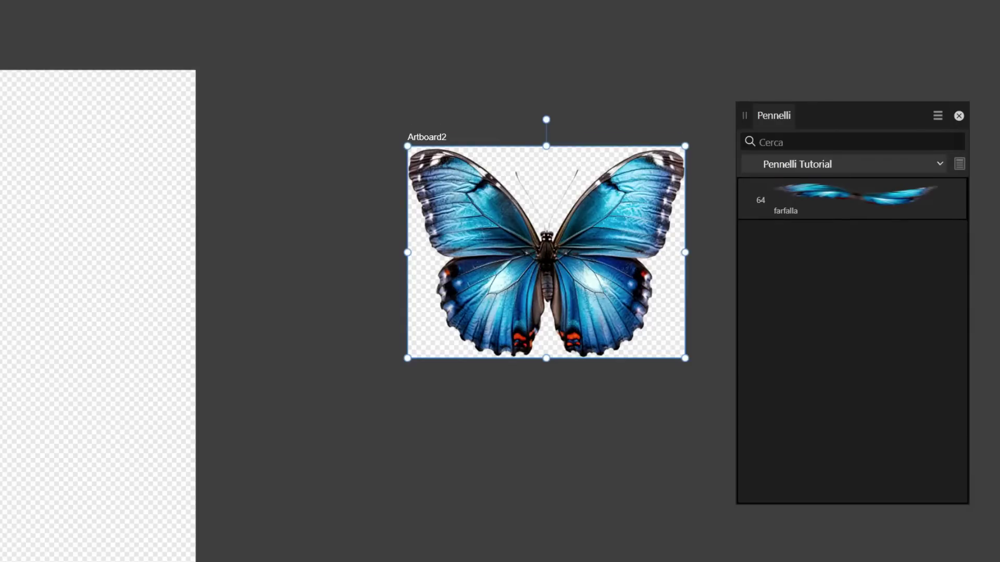
# - Stamp a butterfly dab on Artboard1 and pan around the canvas
pyautogui.moveTo(839, 125); pyautogui.dragTo(419, 196)
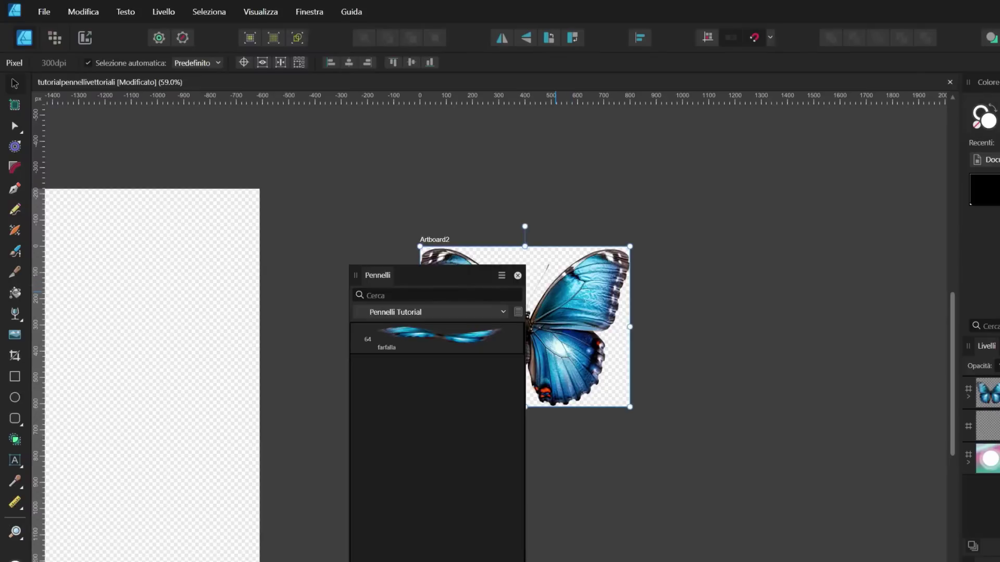
pyautogui.scroll(-2, 532, 347)
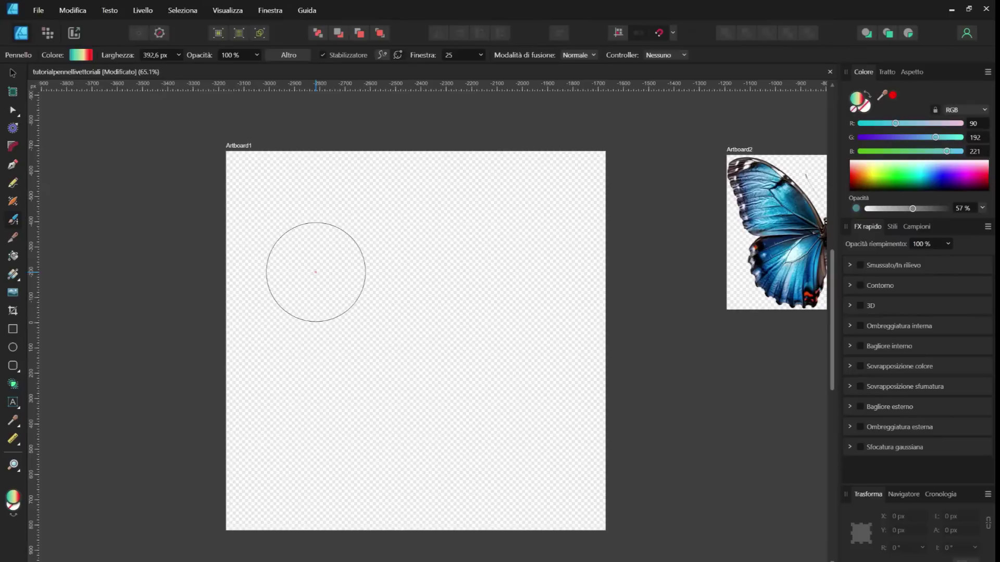
pyautogui.click(316, 268)
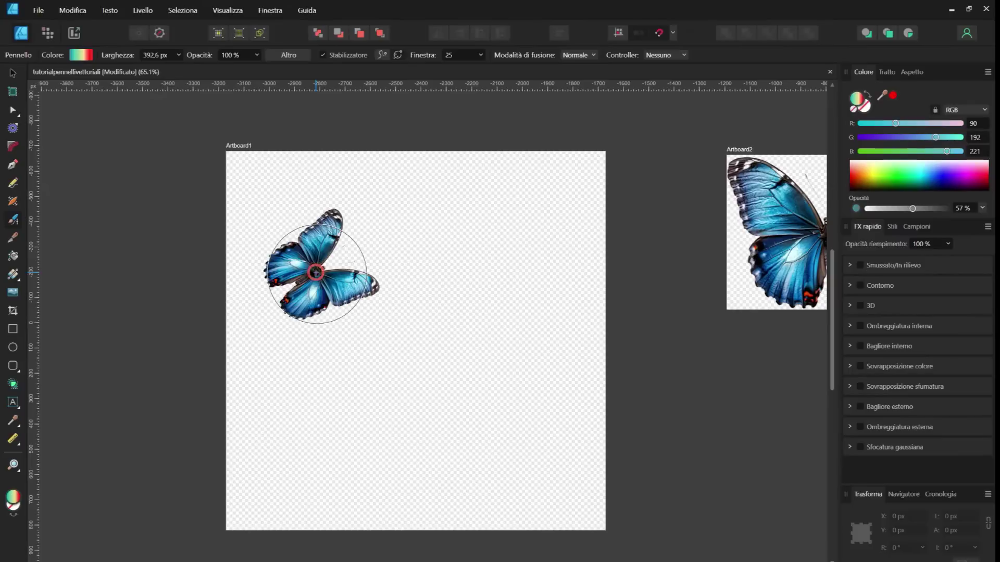
pyautogui.scroll(2, 342, 312)
pyautogui.scroll(3, 312, 281)
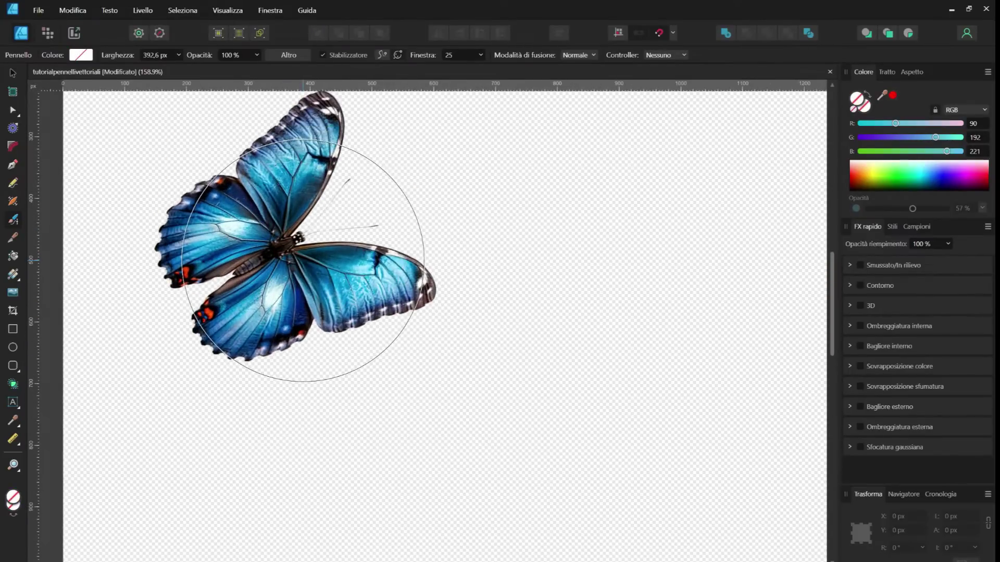
pyautogui.scroll(3, 551, 386)
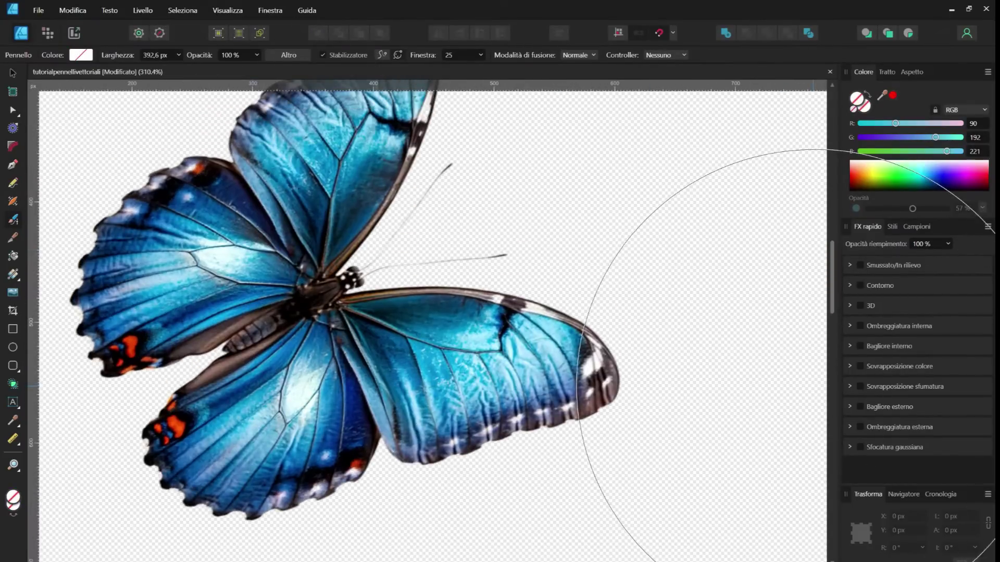
pyautogui.press('v')
pyautogui.scroll(3, 312, 280)
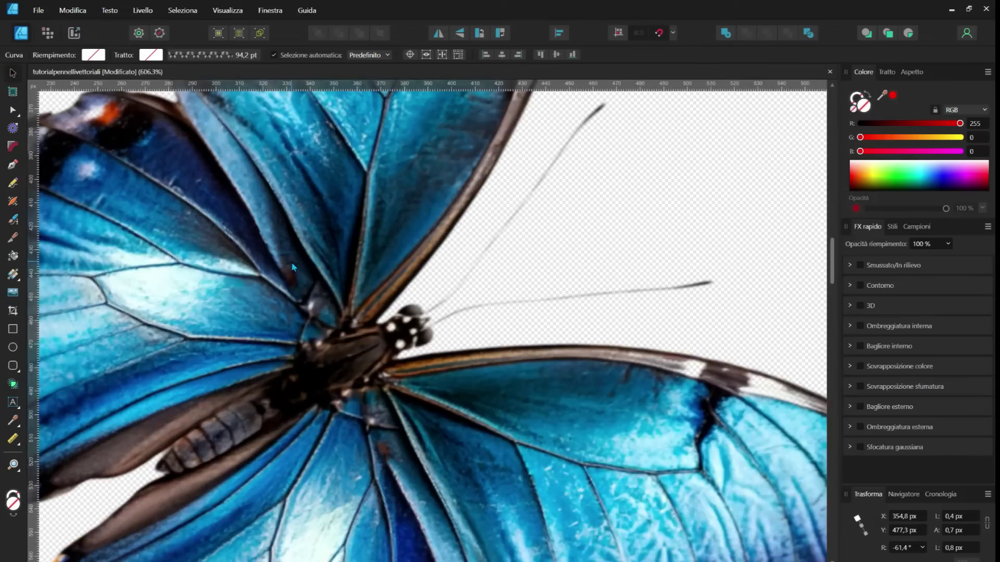
pyautogui.scroll(3, 309, 206)
pyautogui.scroll(-6, 351, 246)
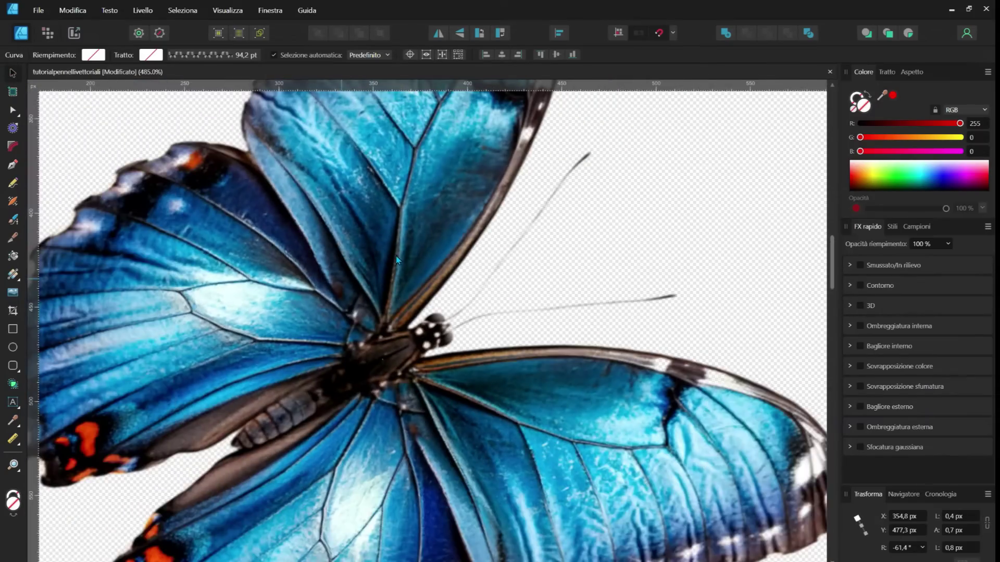
pyautogui.scroll(2, 405, 325)
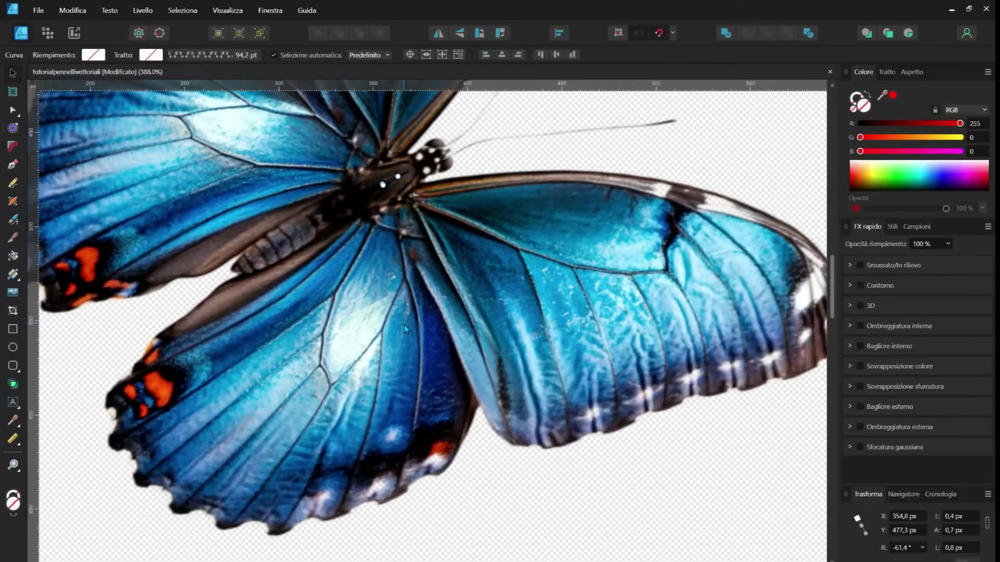
pyautogui.scroll(-2, 404, 326)
pyautogui.scroll(-2, 438, 292)
pyautogui.scroll(-1, 471, 263)
pyautogui.scroll(-1, 470, 263)
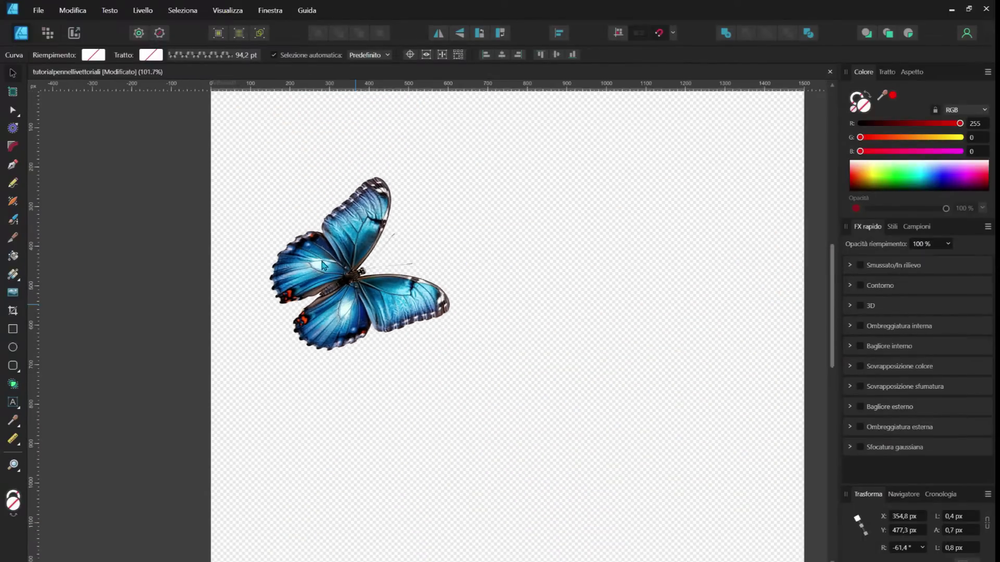
pyautogui.hscroll(2, 312, 339)
pyautogui.hscroll(1, 209, 385)
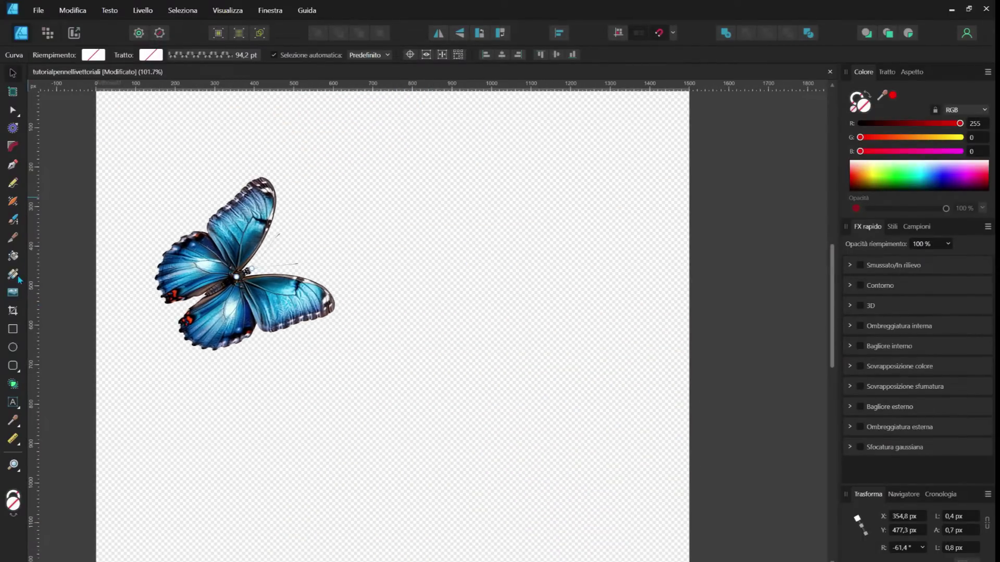
# - Lower the brush width and paint a butterfly stroke stretched toward the upper right
pyautogui.click(14, 218)
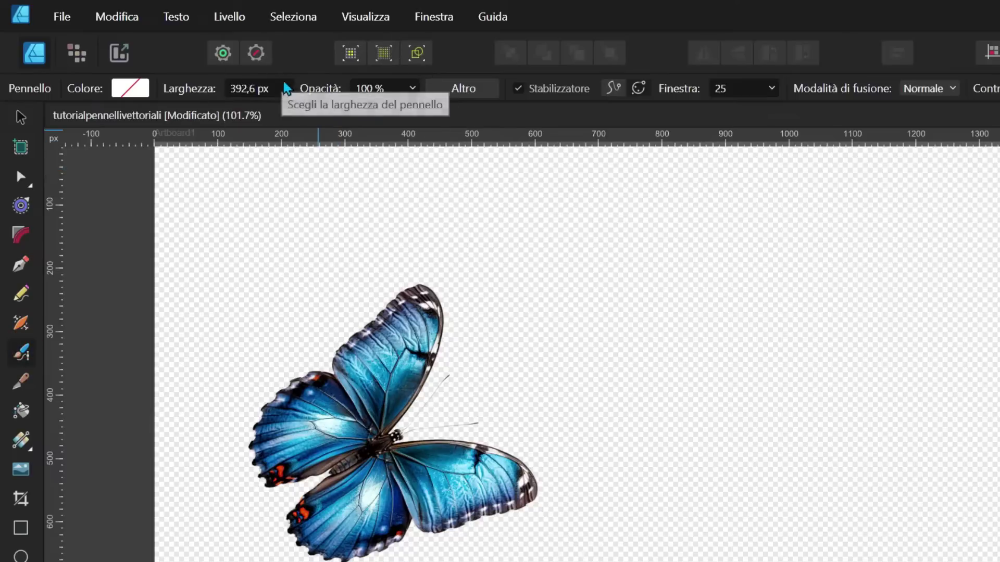
pyautogui.click(286, 88)
pyautogui.moveTo(286, 108); pyautogui.dragTo(232, 111)
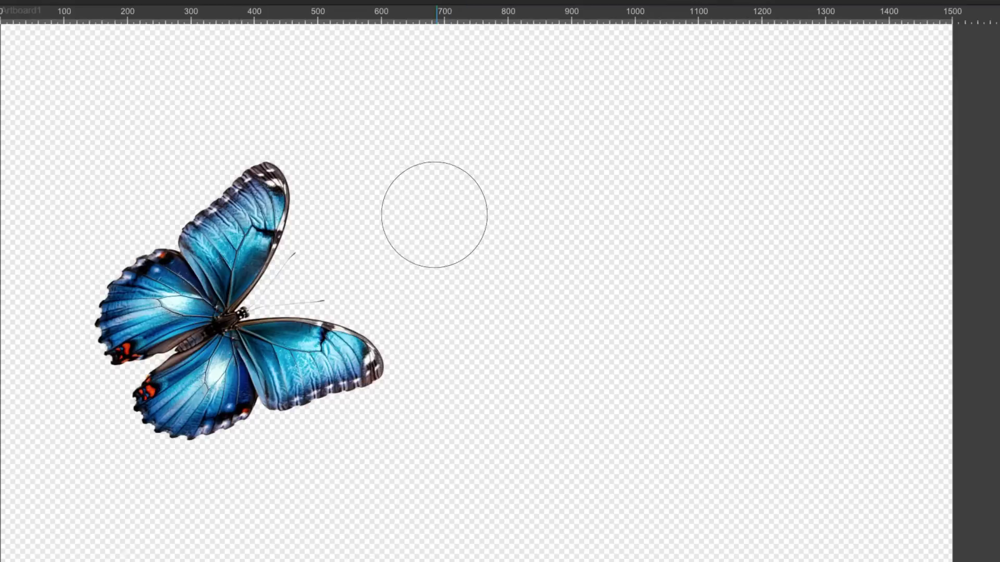
pyautogui.moveTo(344, 211); pyautogui.dragTo(408, 196)
pyautogui.moveTo(502, 189); pyautogui.dragTo(725, 159)
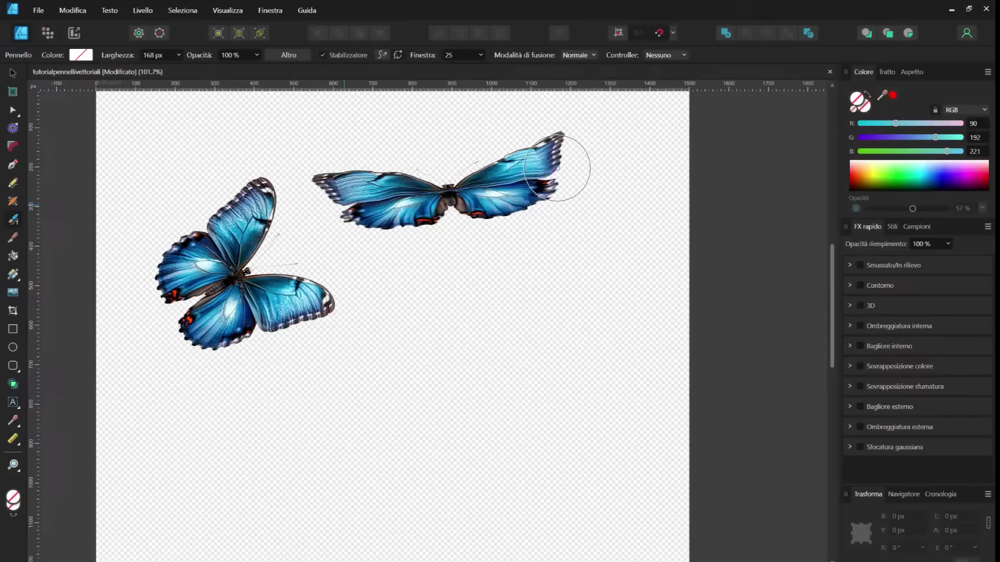
pyautogui.moveTo(557, 168); pyautogui.dragTo(569, 161)
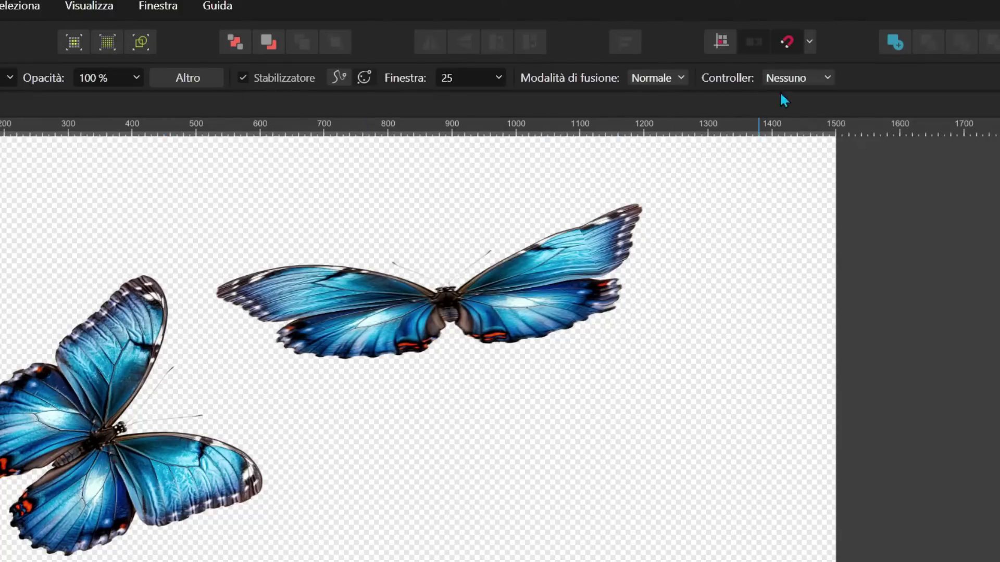
# - Set the brush controller to Velocità and paint a butterfly stroke below the others
pyautogui.click(785, 79)
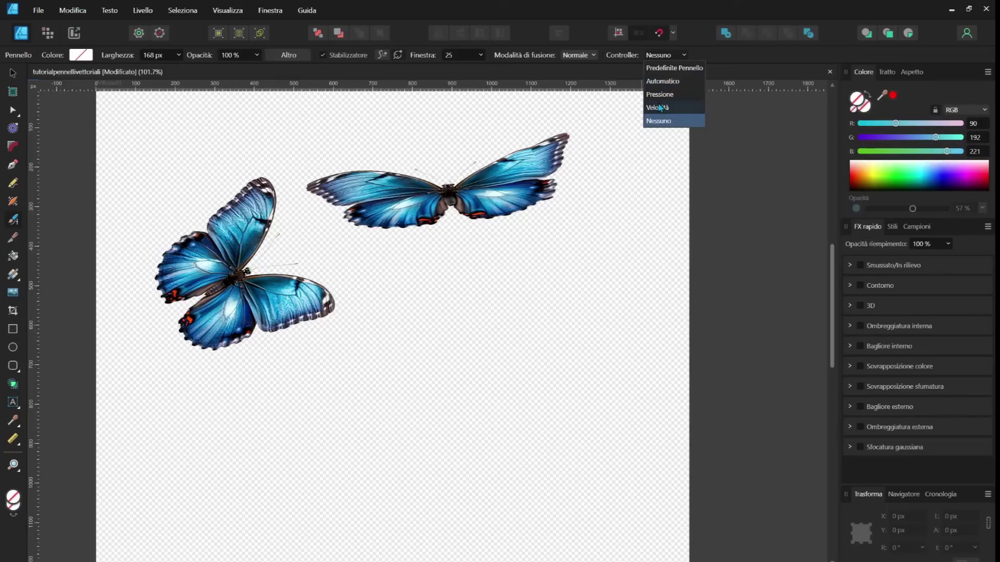
pyautogui.click(657, 108)
pyautogui.scroll(1, 495, 224)
pyautogui.click(417, 301)
pyautogui.moveTo(424, 301); pyautogui.dragTo(560, 271)
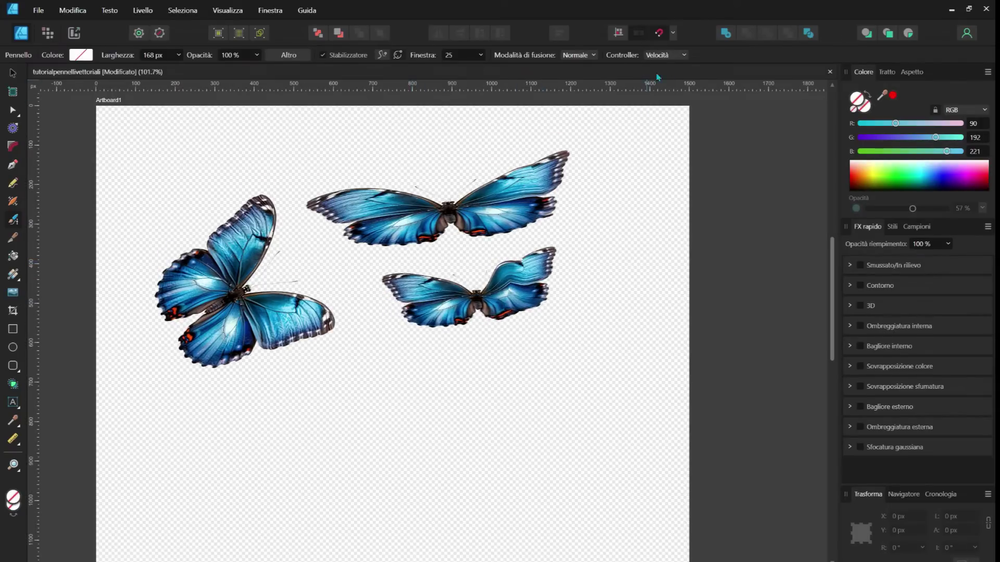
# - Set the controller to Pressione, paint a lower butterfly stroke, then deselect it
pyautogui.click(664, 55)
pyautogui.click(671, 96)
pyautogui.moveTo(490, 396); pyautogui.dragTo(575, 359)
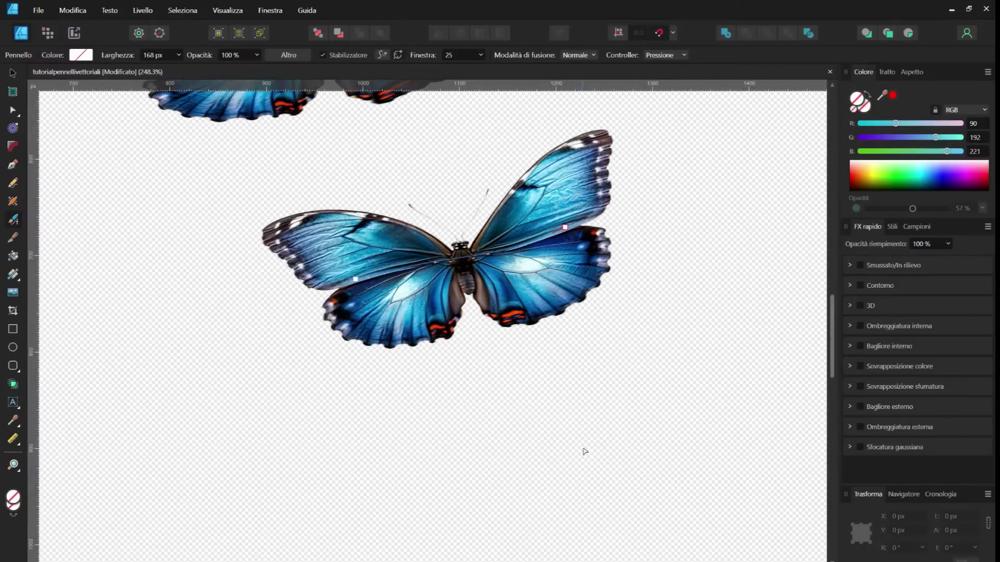
pyautogui.press('a')
pyautogui.scroll(-3, 359, 330)
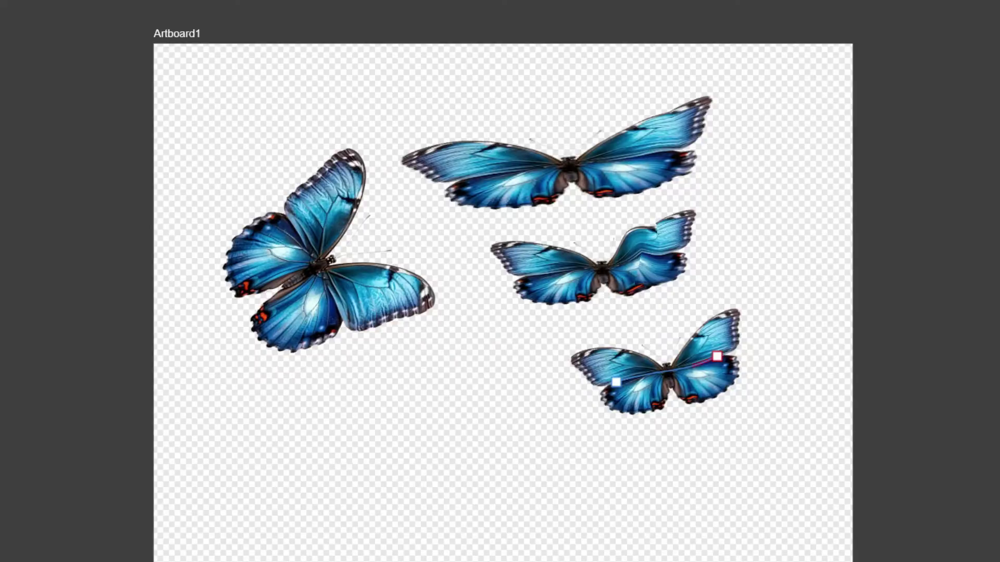
pyautogui.click(755, 187)
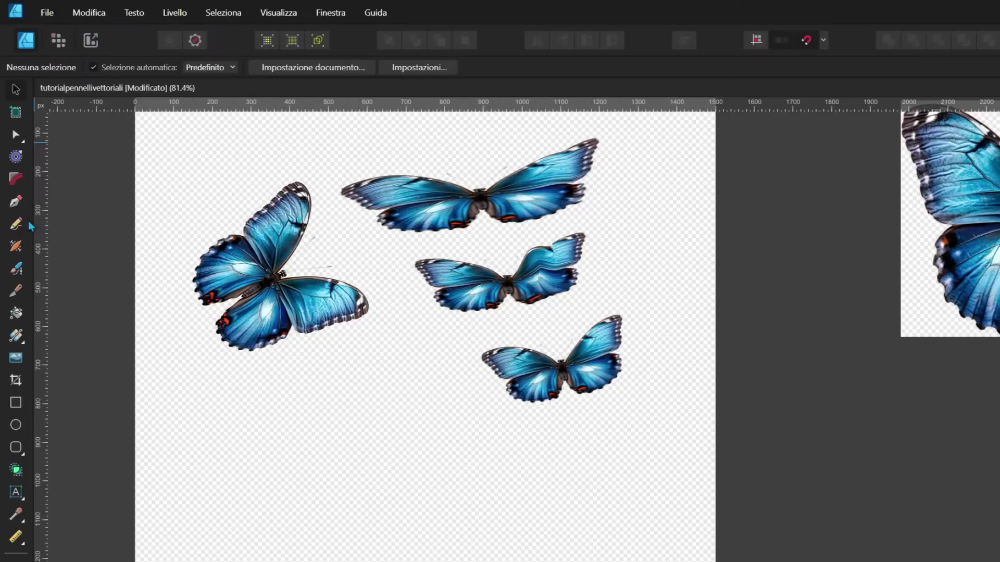
# - Set the farfalla brush's Corpo to Ripeti in the brush settings
pyautogui.click(17, 268)
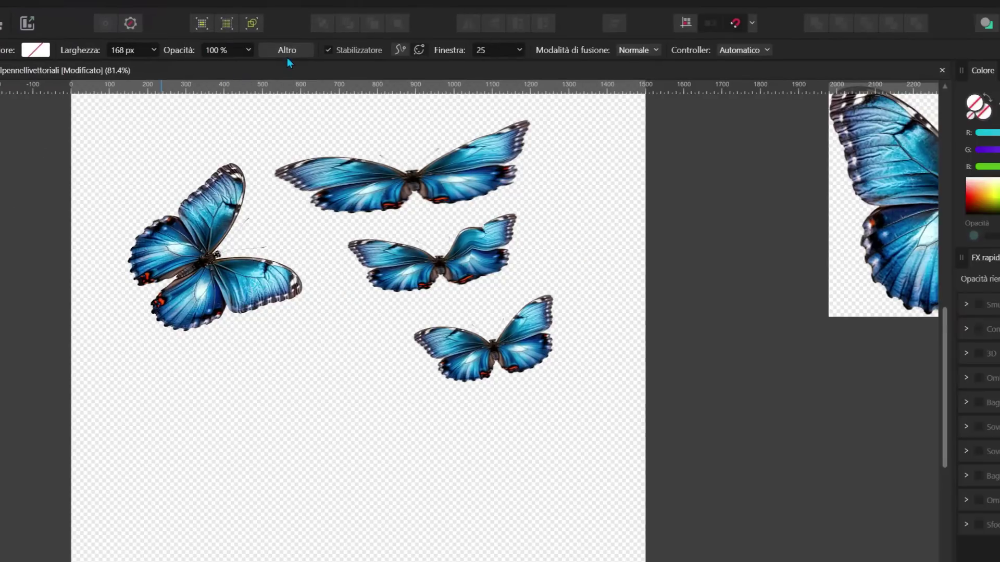
pyautogui.click(287, 50)
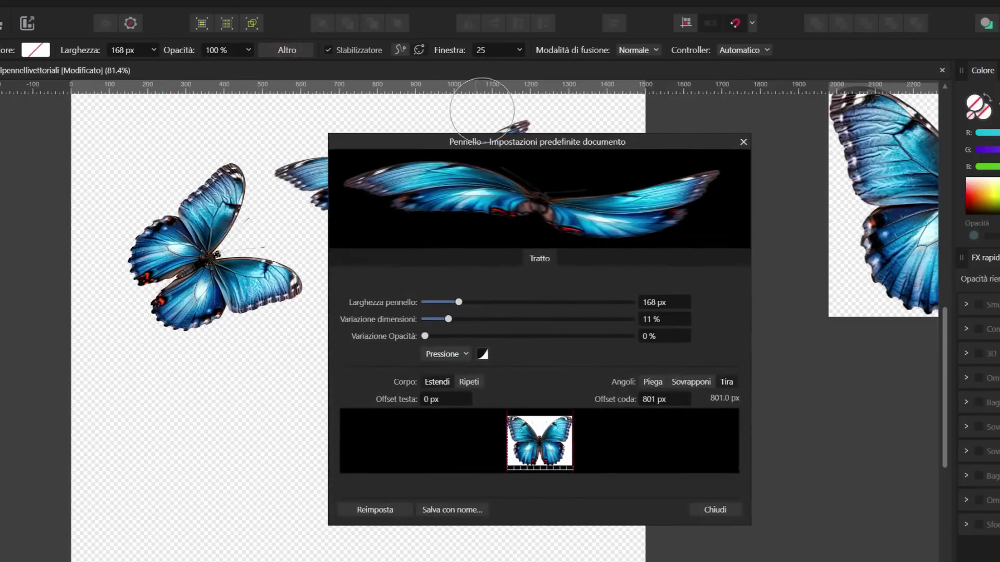
pyautogui.moveTo(504, 140); pyautogui.dragTo(610, 174)
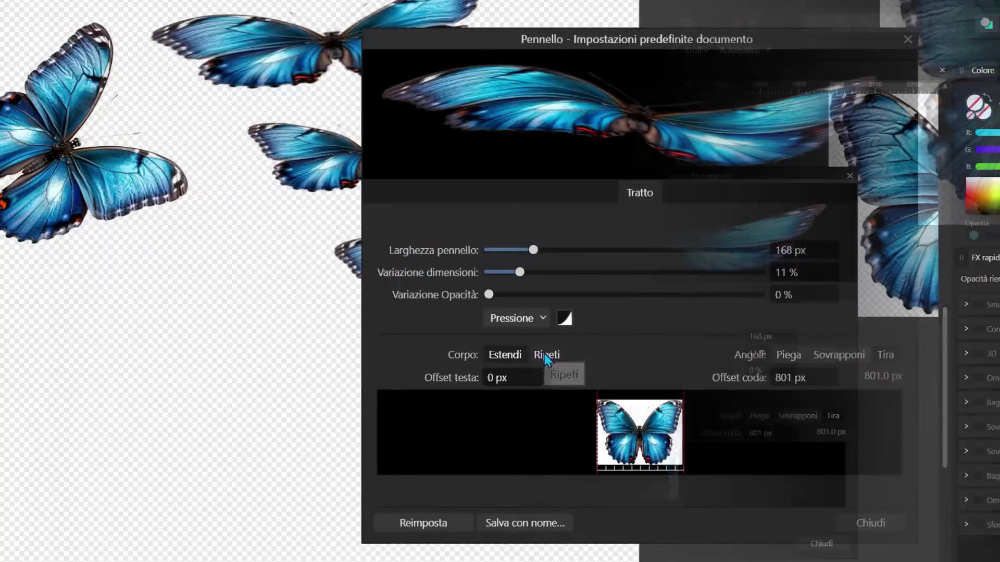
pyautogui.click(546, 356)
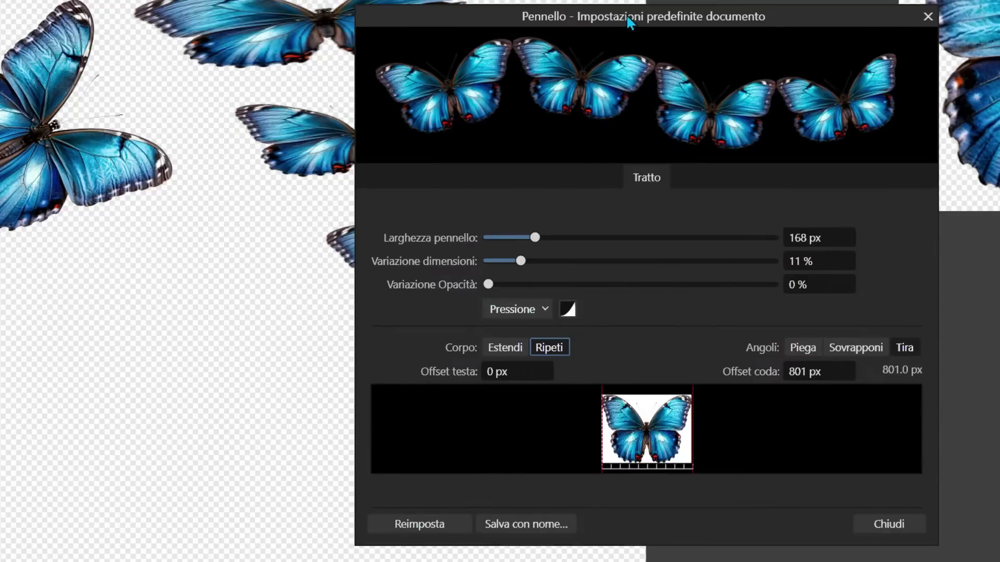
pyautogui.moveTo(628, 19); pyautogui.dragTo(999, 31)
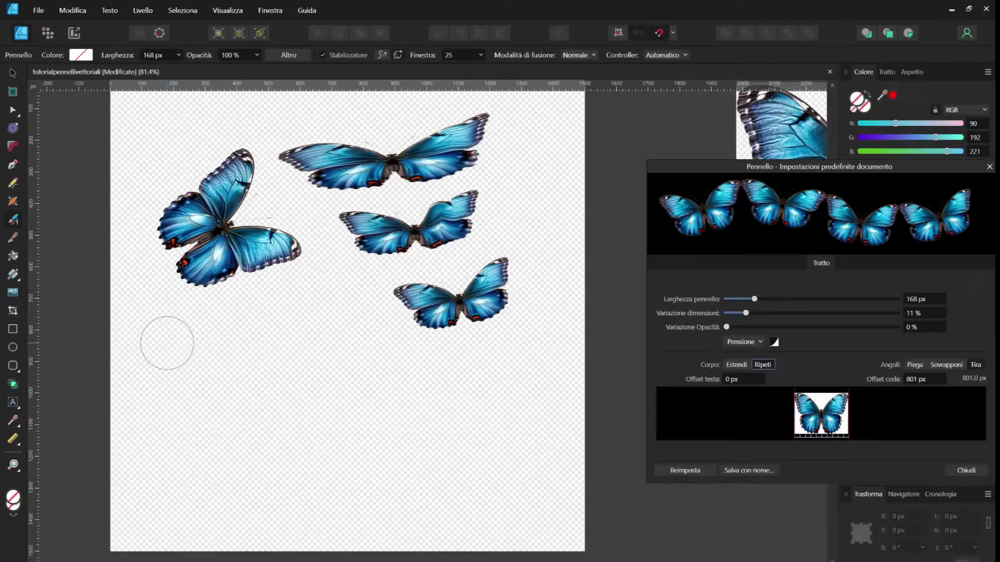
# - Paint three horizontal rows of repeated butterflies across Artboard1
pyautogui.moveTo(167, 342); pyautogui.dragTo(508, 344)
pyautogui.moveTo(161, 404); pyautogui.dragTo(692, 386)
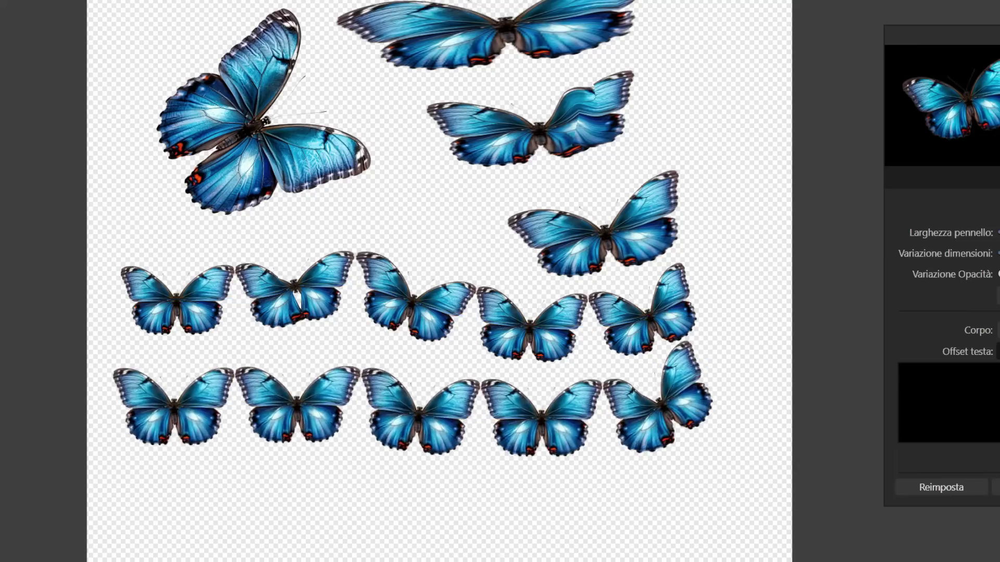
pyautogui.moveTo(156, 487); pyautogui.dragTo(669, 480)
# - Bend the first butterfly row into a wave by dragging its nodes and Bézier handles
pyautogui.press('a')
pyautogui.click(313, 286)
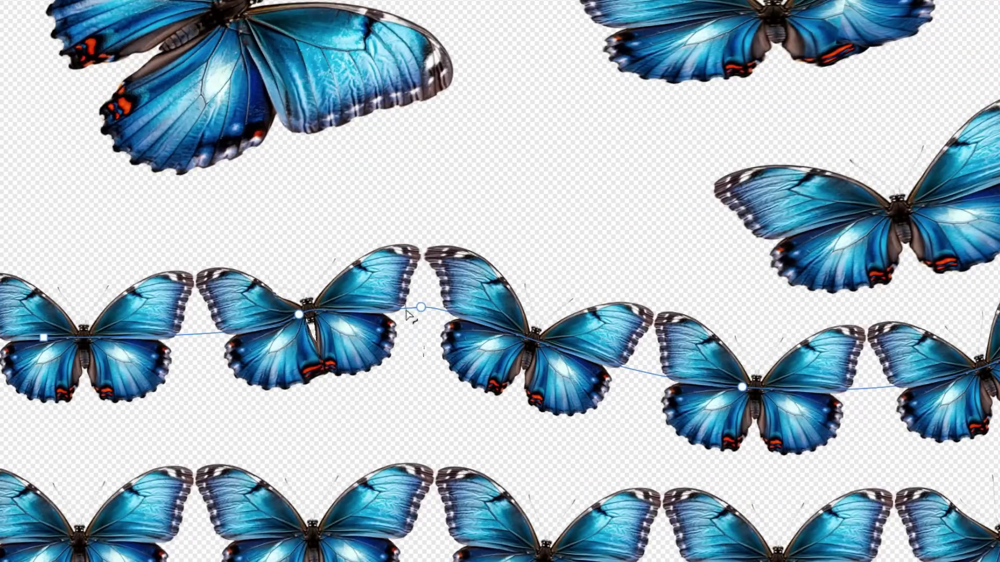
pyautogui.click(421, 308)
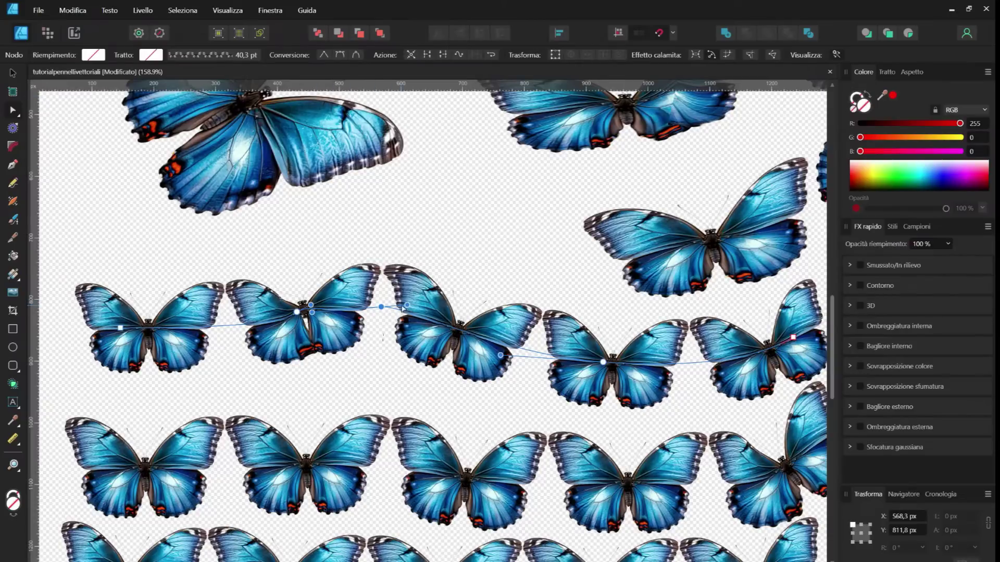
pyautogui.moveTo(403, 306); pyautogui.dragTo(491, 253)
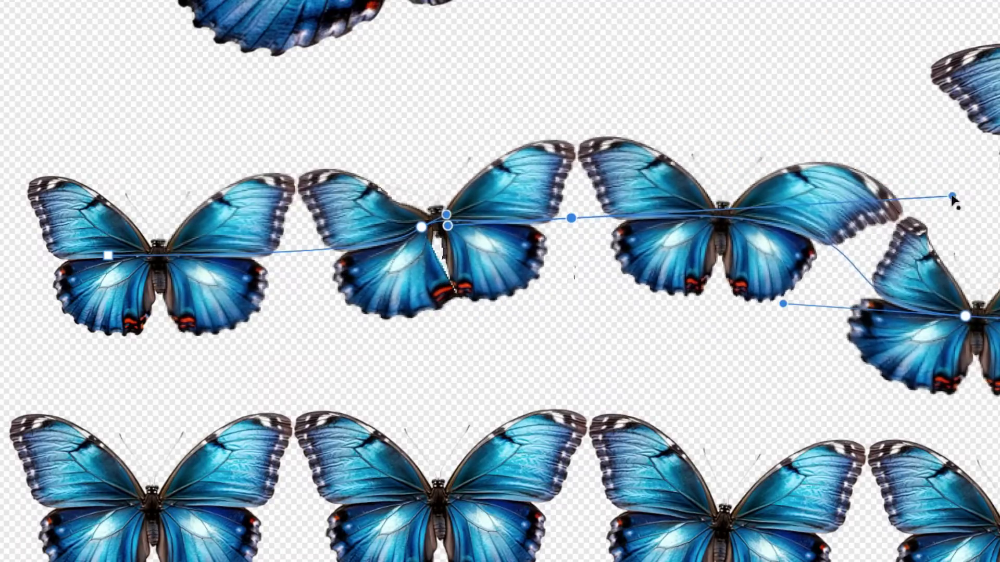
pyautogui.moveTo(491, 253); pyautogui.dragTo(487, 319)
pyautogui.moveTo(761, 237); pyautogui.dragTo(762, 201)
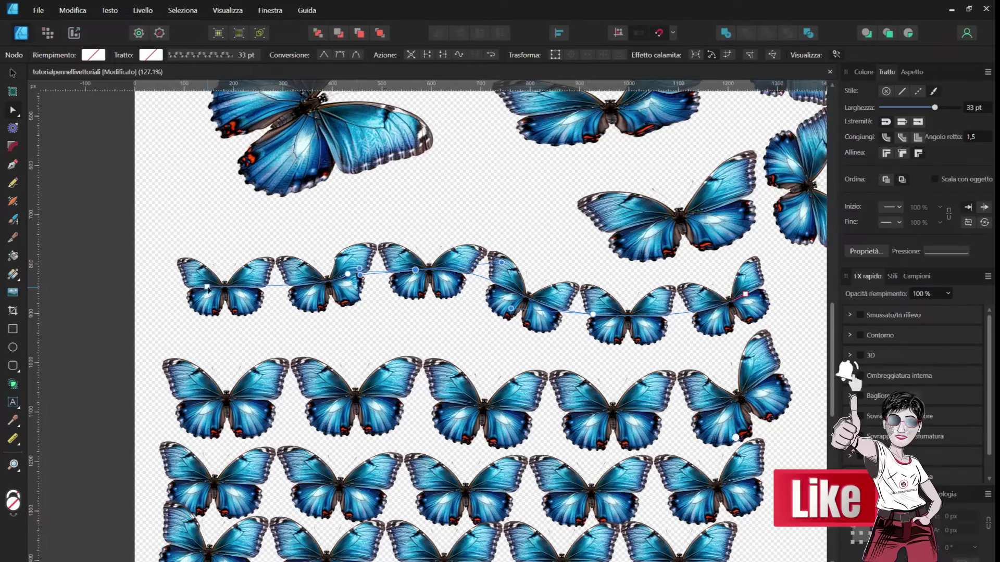
pyautogui.moveTo(206, 286); pyautogui.dragTo(193, 248)
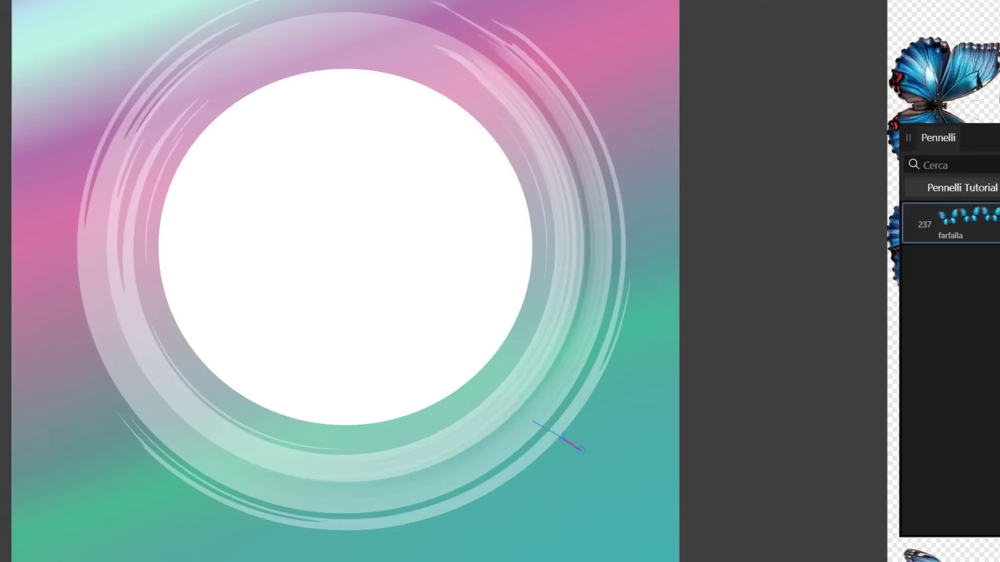
# - Stamp a butterfly beside the ring and paint a curved butterfly line above it at 68,8 px width
pyautogui.click(508, 436)
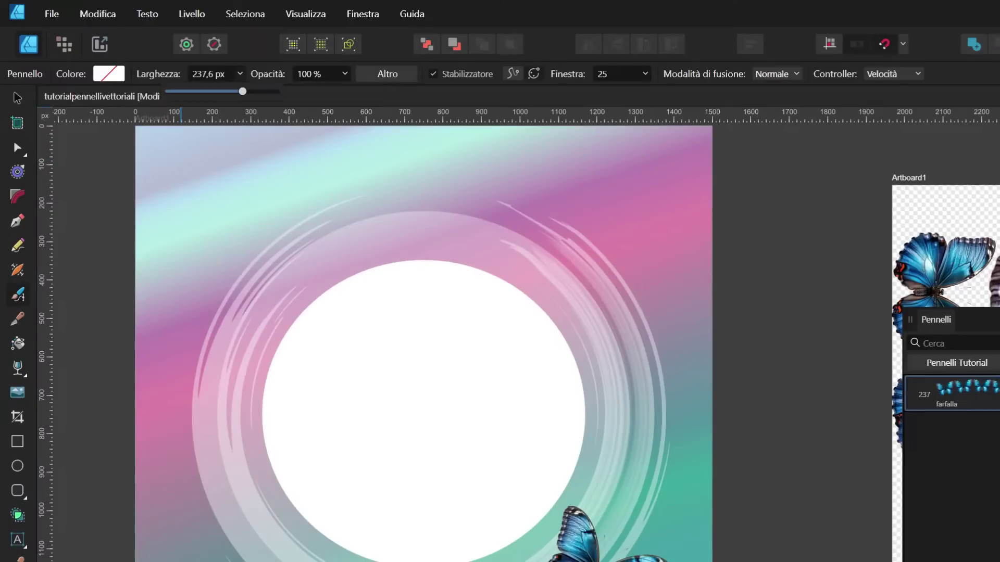
pyautogui.moveTo(242, 91); pyautogui.dragTo(222, 92)
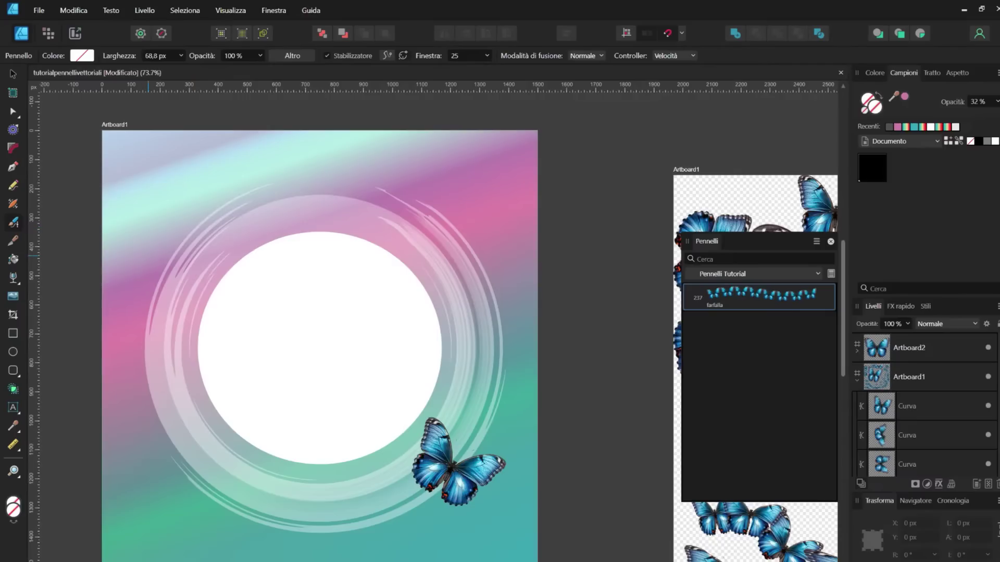
pyautogui.moveTo(141, 258); pyautogui.dragTo(287, 190)
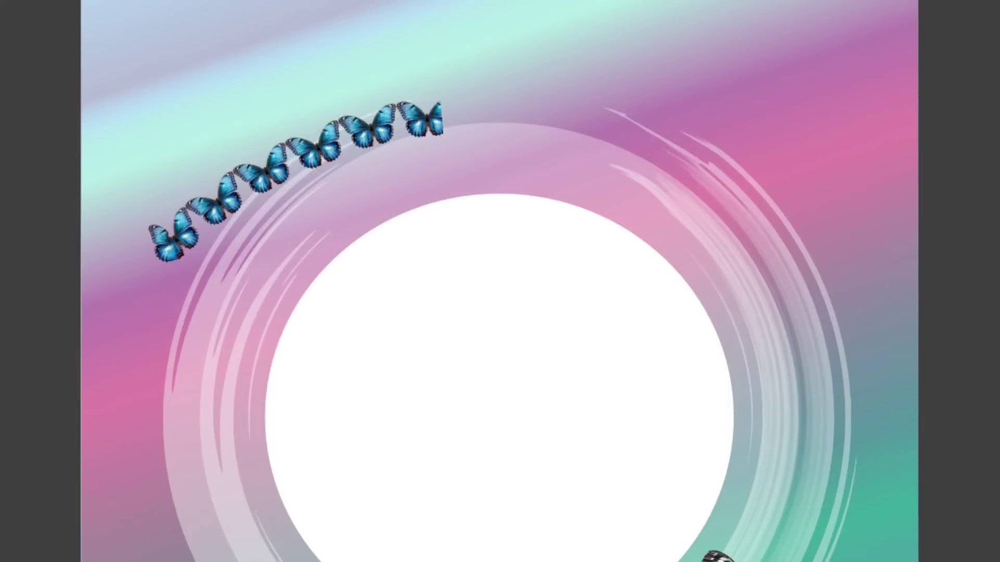
# - Enlarge the butterflies along the curved stroke, then dock the brushes panel beside the layers
pyautogui.press('v')
pyautogui.scroll(3, 177, 250)
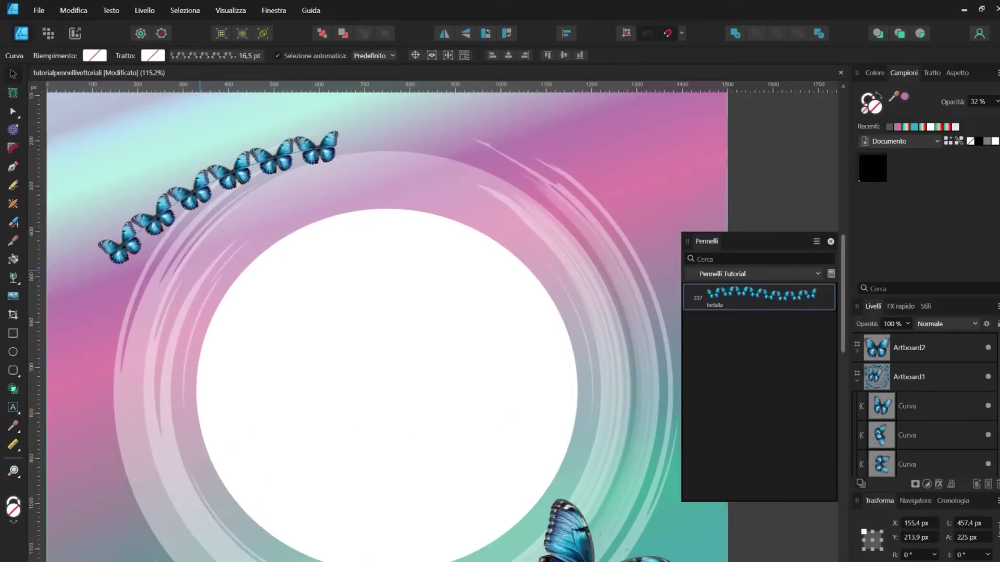
pyautogui.scroll(1, 177, 250)
pyautogui.click(931, 73)
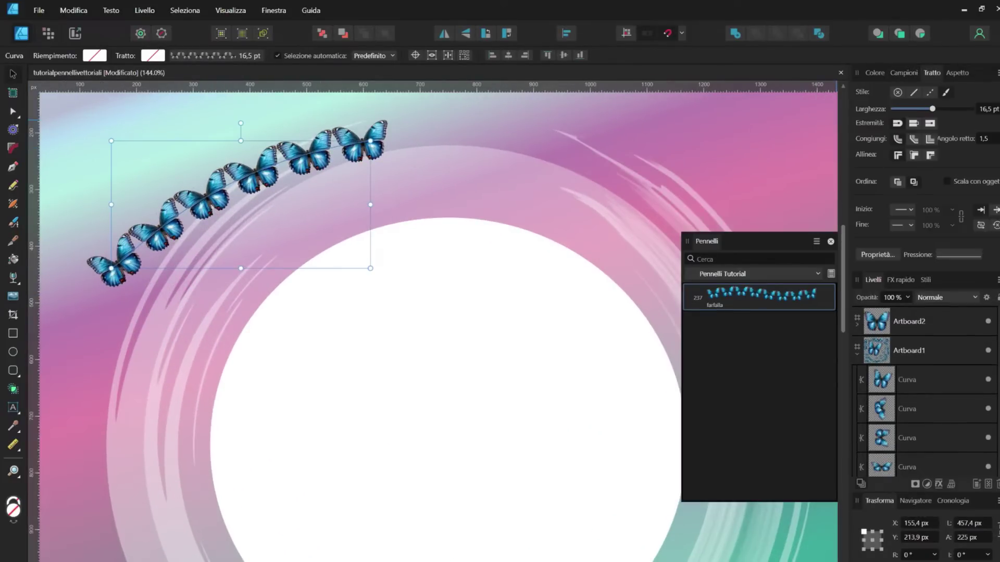
pyautogui.moveTo(932, 108); pyautogui.dragTo(937, 108)
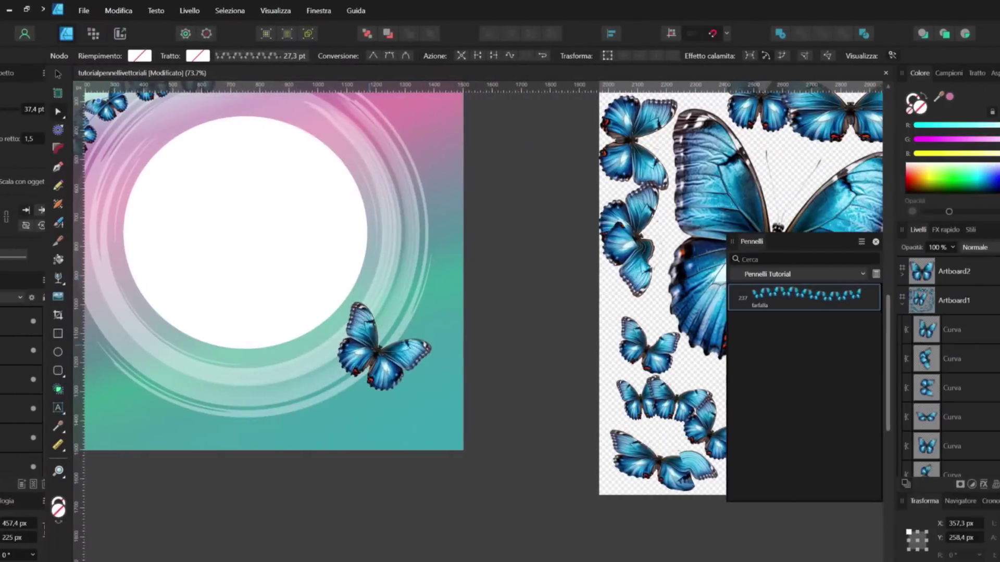
pyautogui.hotkey('ctrl', 'd')
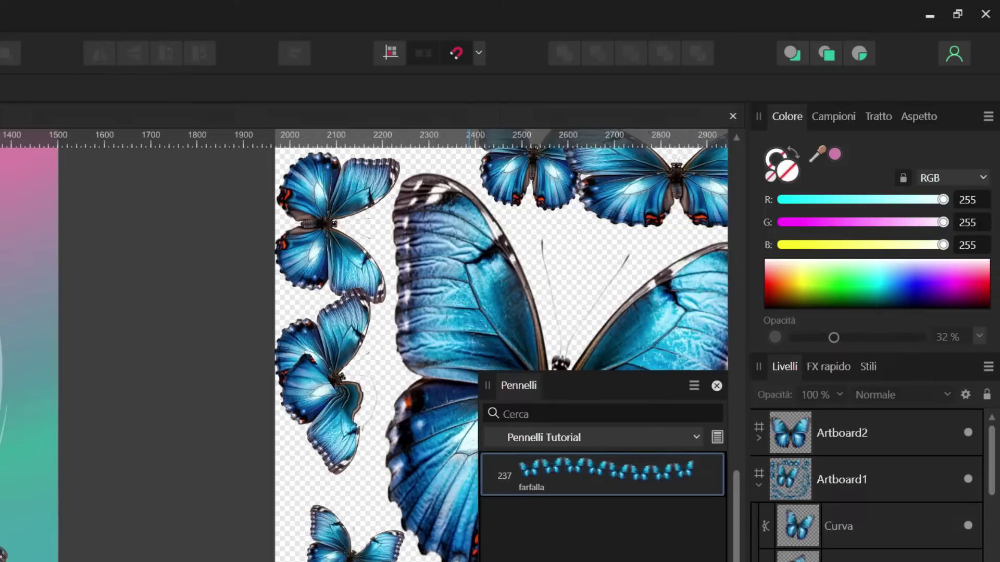
pyautogui.moveTo(518, 385); pyautogui.dragTo(807, 367)
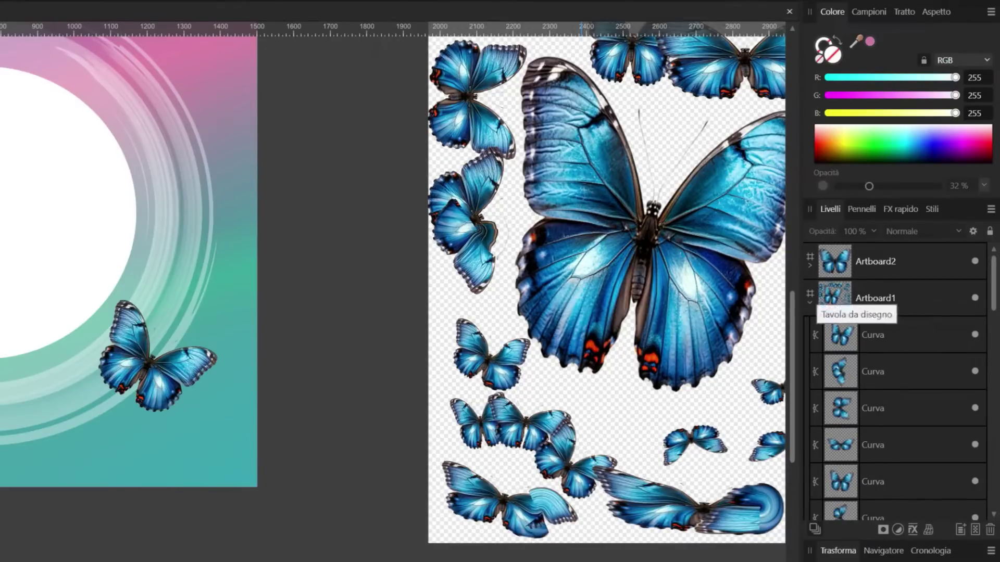
# - Select the butterfly Curva layer on the poster artboard
pyautogui.click(810, 302)
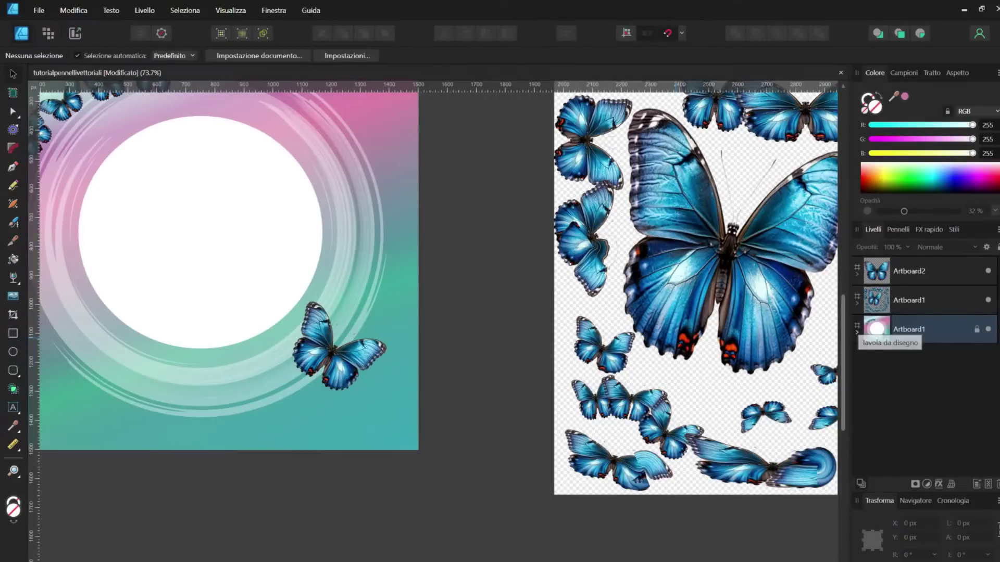
pyautogui.click(856, 333)
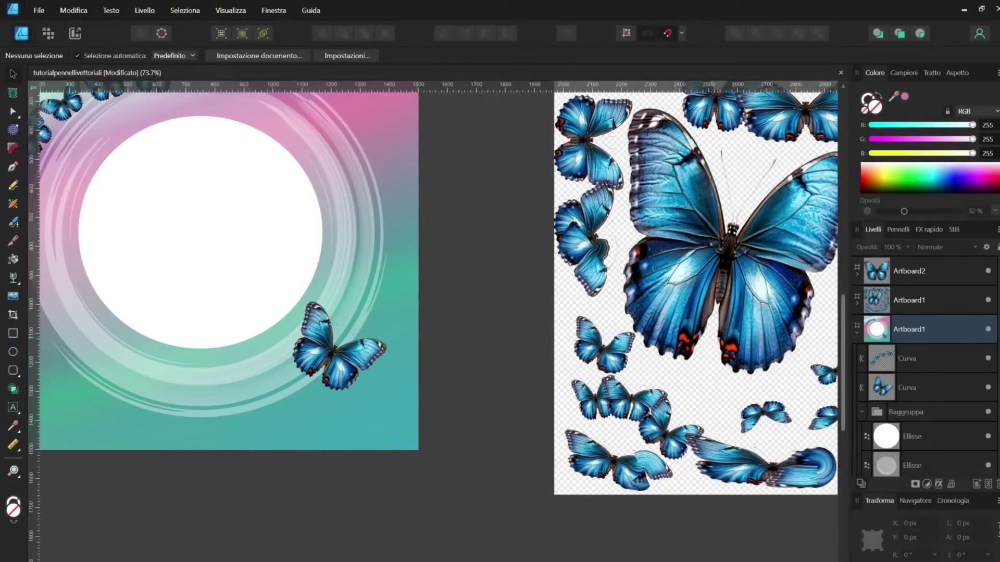
pyautogui.click(313, 354)
pyautogui.scroll(3, 307, 359)
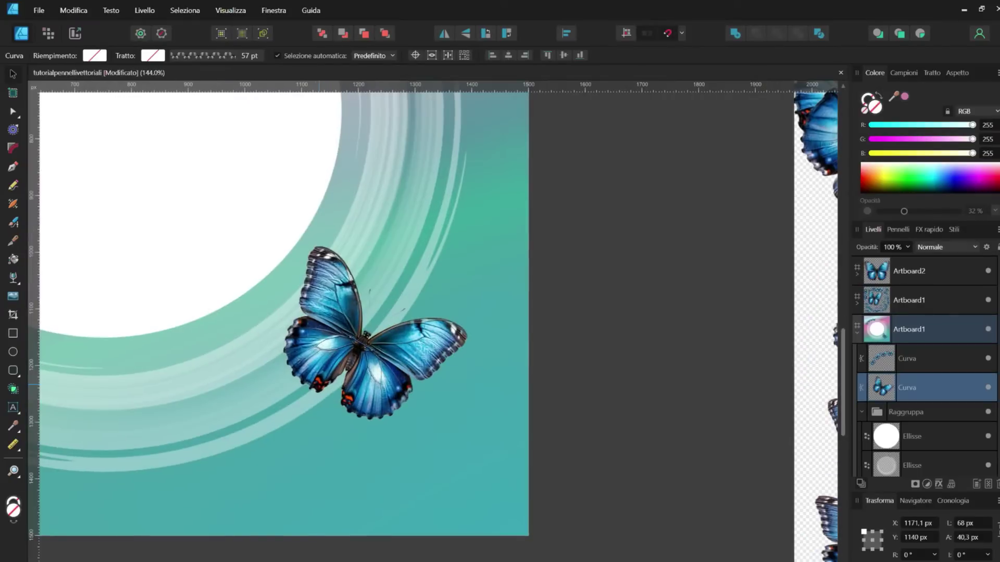
# - Try an orange fill on the butterfly, then undo it and make its stroke red
pyautogui.click(872, 174)
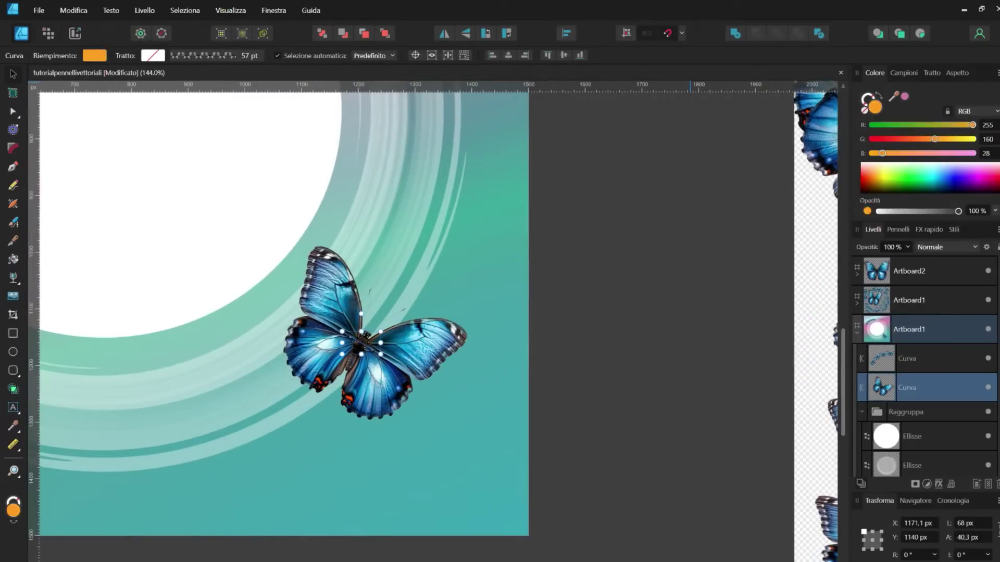
pyautogui.moveTo(904, 211); pyautogui.dragTo(958, 211)
pyautogui.scroll(-1, 547, 341)
pyautogui.click(875, 106)
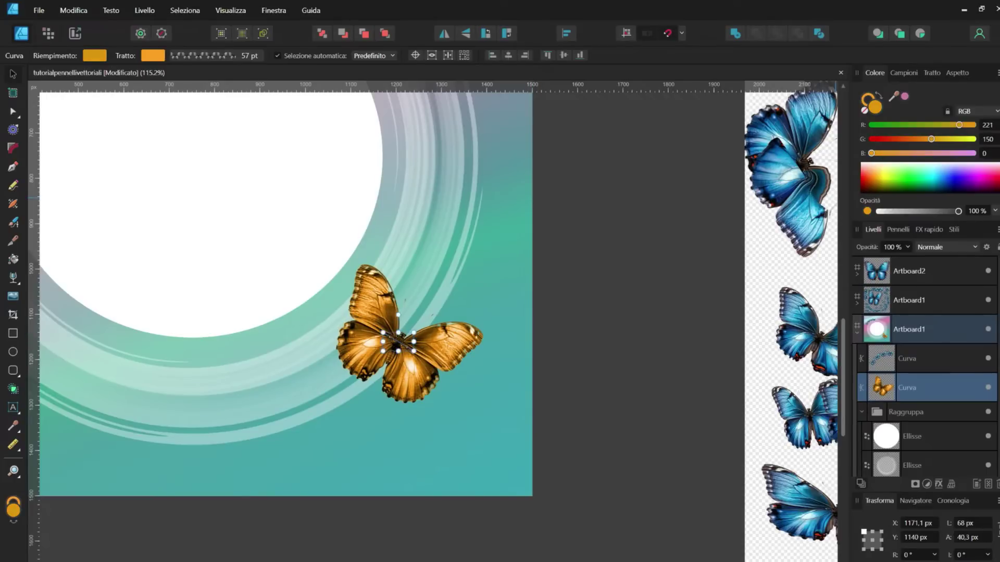
pyautogui.hotkey('ctrl', 'z')
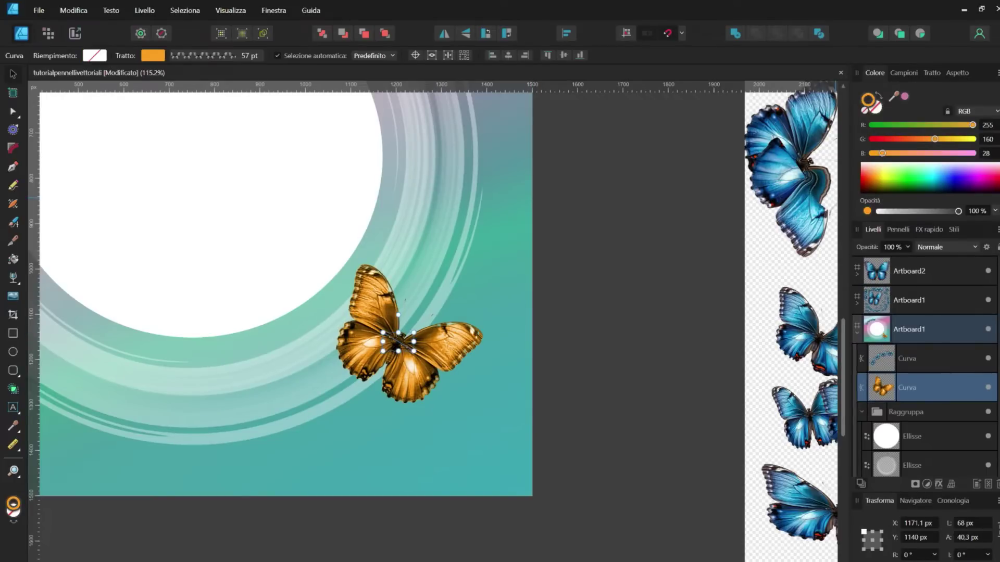
pyautogui.hotkey('ctrl', 'z')
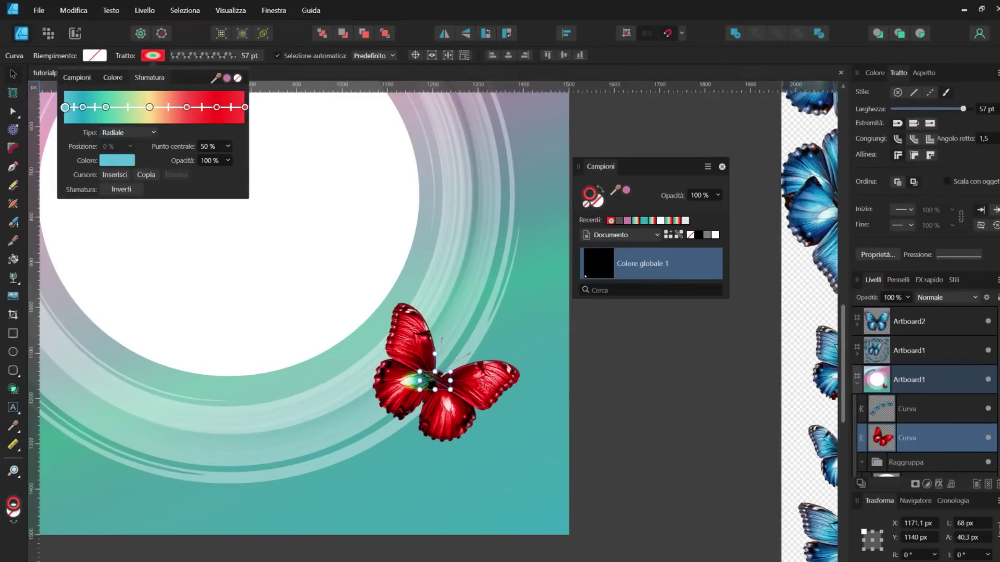
# - Apply a conical gradient to the butterfly's stroke with its midpoint at 66%
pyautogui.click(227, 146)
pyautogui.click(128, 133)
pyautogui.click(112, 186)
pyautogui.click(128, 133)
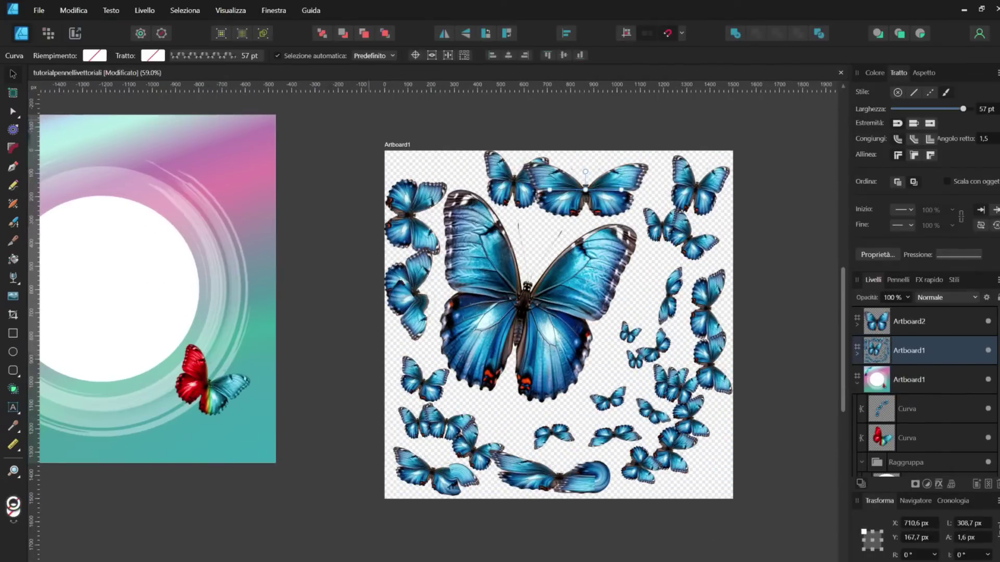
# - Delete the test butterflies and duplicate Artboard2, placing the copy to its right
pyautogui.press('Delete')
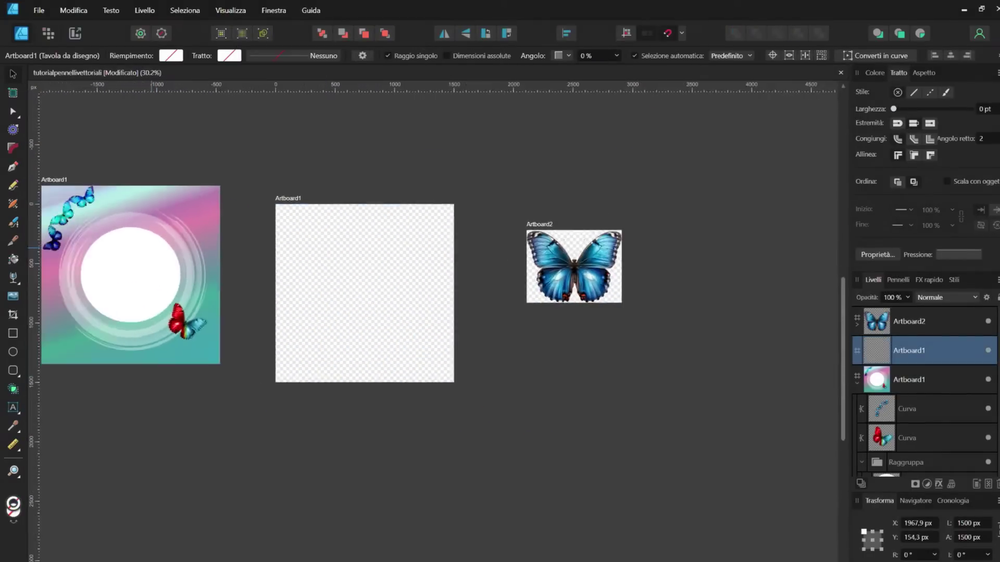
pyautogui.click(909, 321)
pyautogui.rightClick(909, 322)
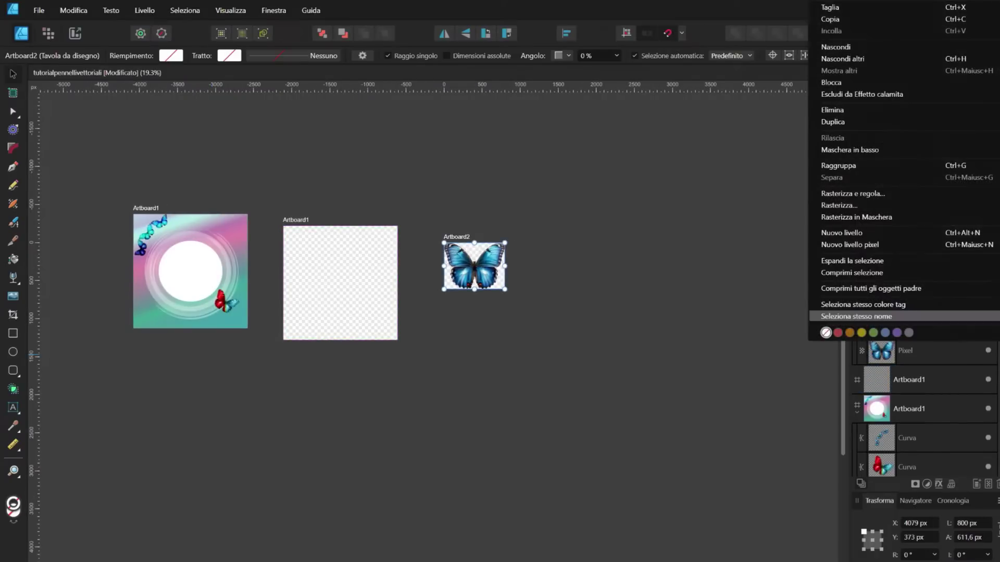
pyautogui.click(859, 94)
pyautogui.scroll(5, 527, 292)
pyautogui.moveTo(399, 228); pyautogui.dragTo(617, 228)
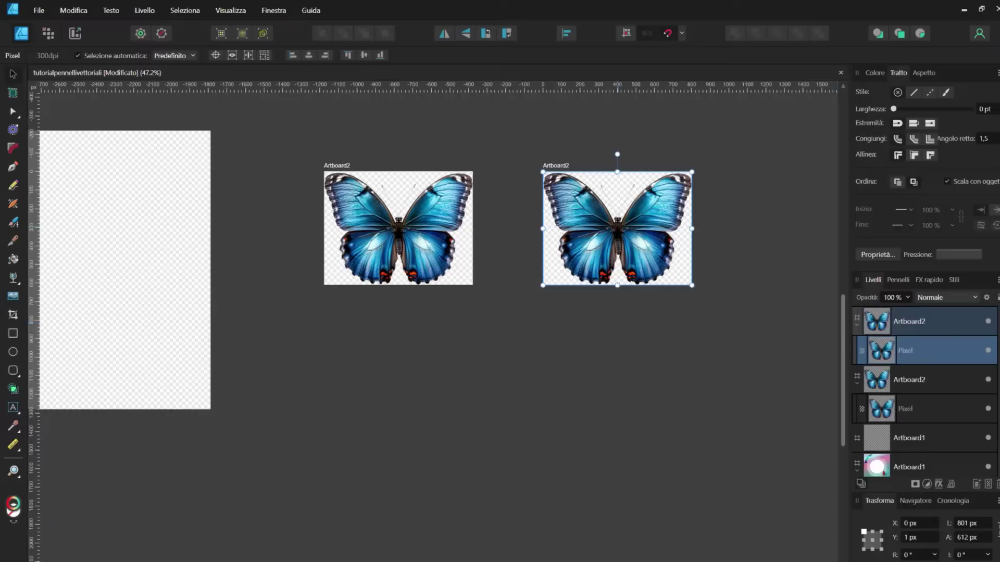
# - Delete the butterfly from the copied artboard
pyautogui.press('Delete')
pyautogui.scroll(3, 733, 176)
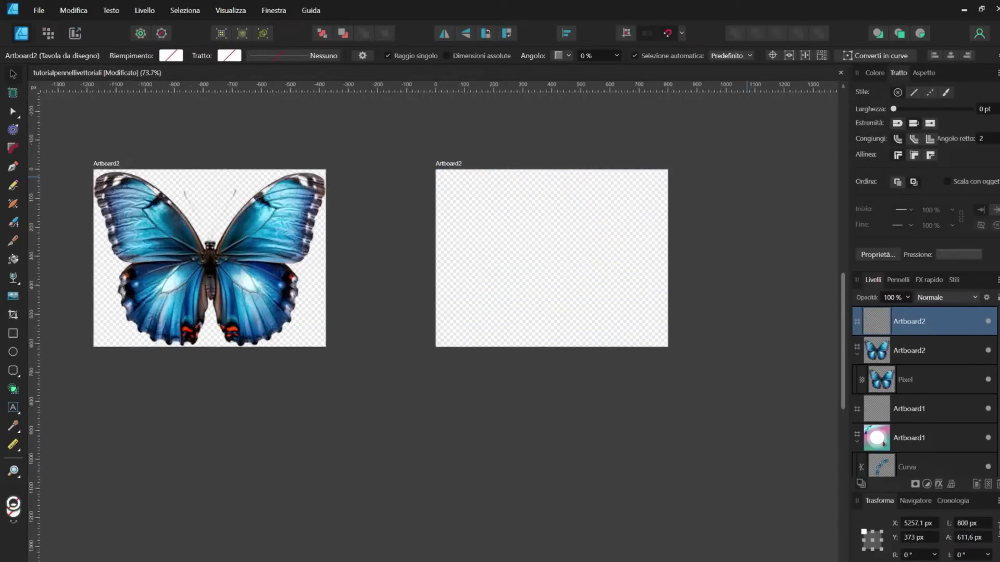
pyautogui.scroll(1, 681, 190)
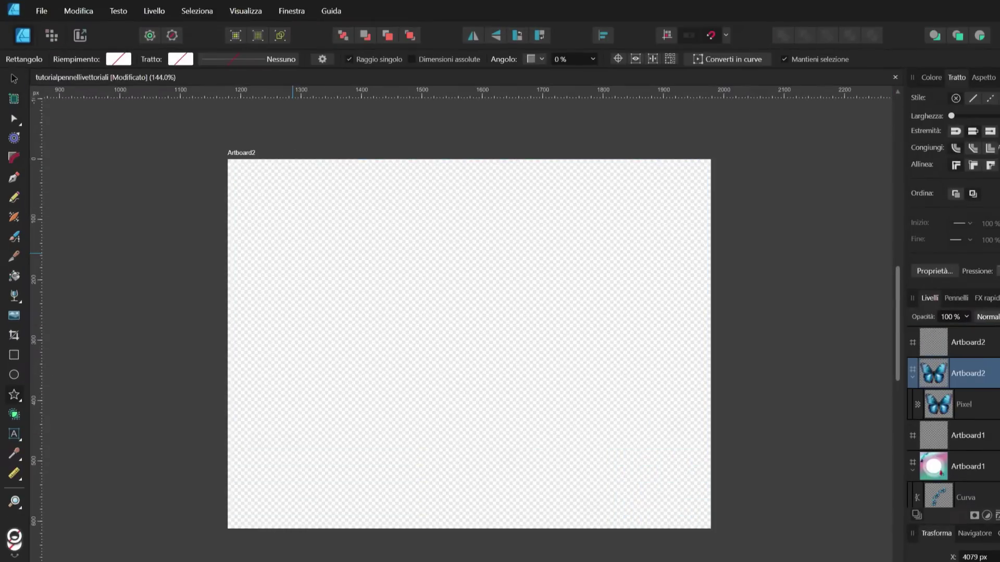
# - Draw a star on the empty artboard with a black outline thickened to 1 pt
pyautogui.moveTo(274, 238); pyautogui.dragTo(399, 363)
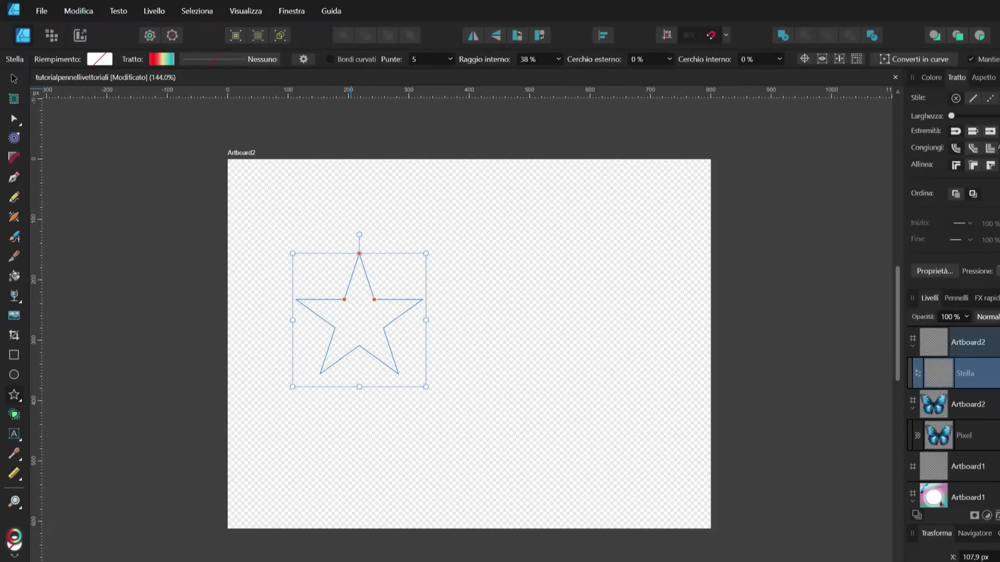
pyautogui.moveTo(941, 133); pyautogui.dragTo(953, 133)
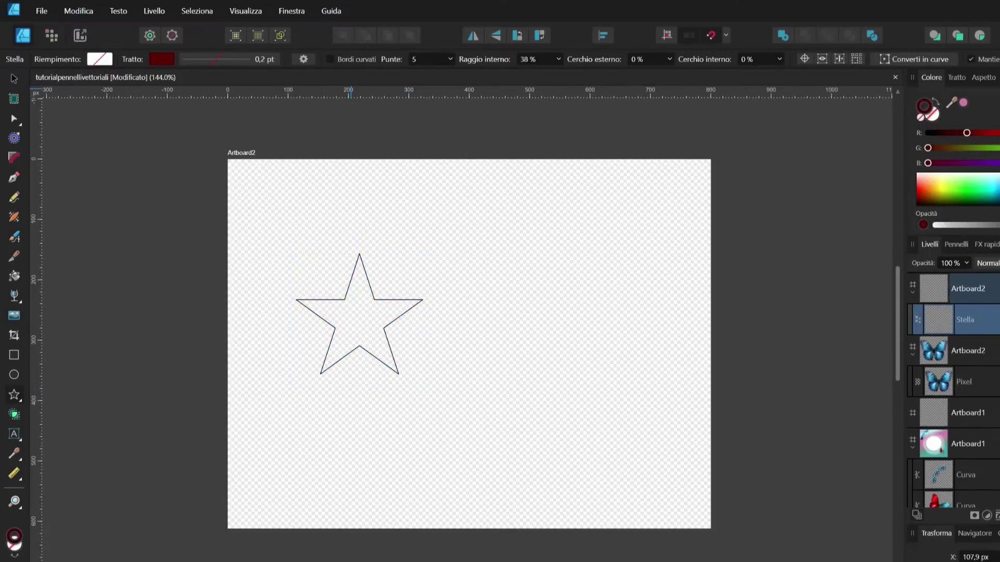
pyautogui.hotkey('ctrl', 'z')
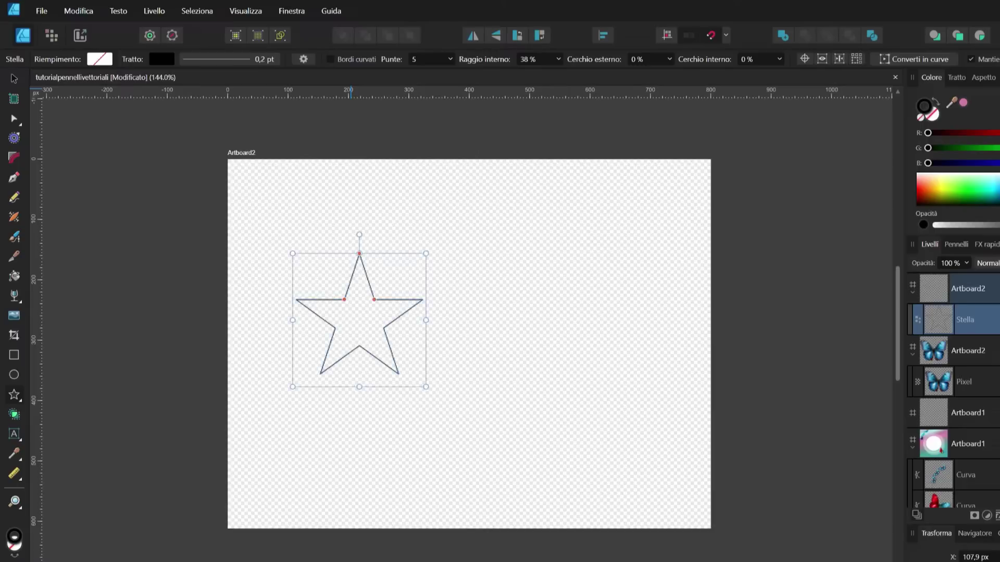
pyautogui.click(957, 77)
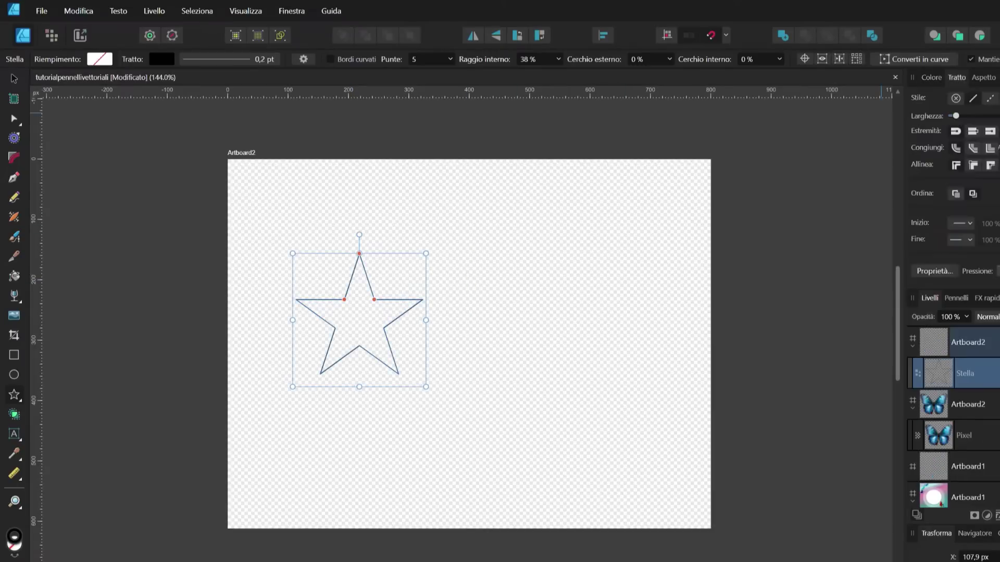
pyautogui.moveTo(955, 116); pyautogui.dragTo(969, 115)
pyautogui.keyDown('ctrl'); pyautogui.scroll(2, 349, 114); pyautogui.keyUp('ctrl')
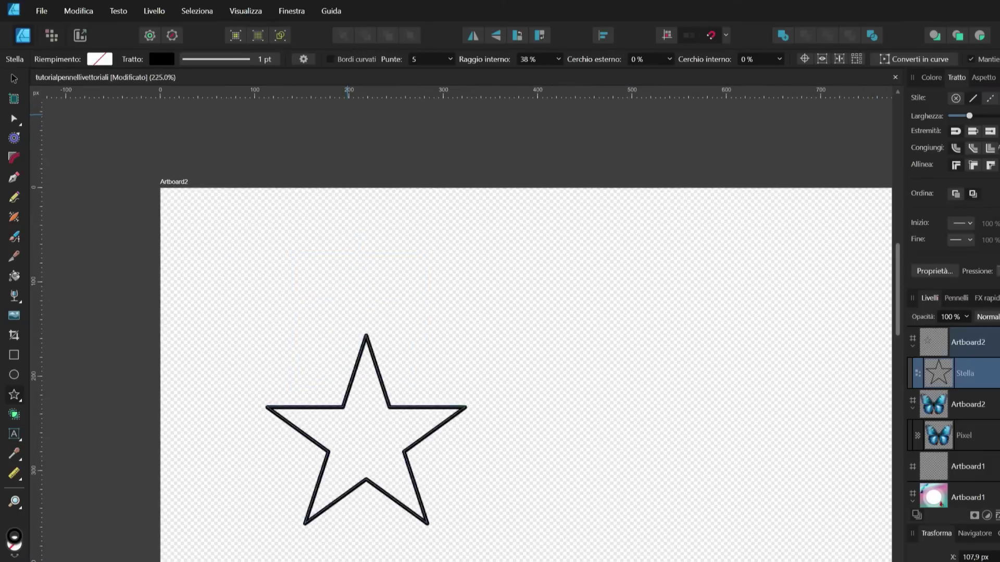
pyautogui.scroll(-2, 348, 114)
# - Turn the star into the petal-flower preset with 10 points
pyautogui.click(303, 58)
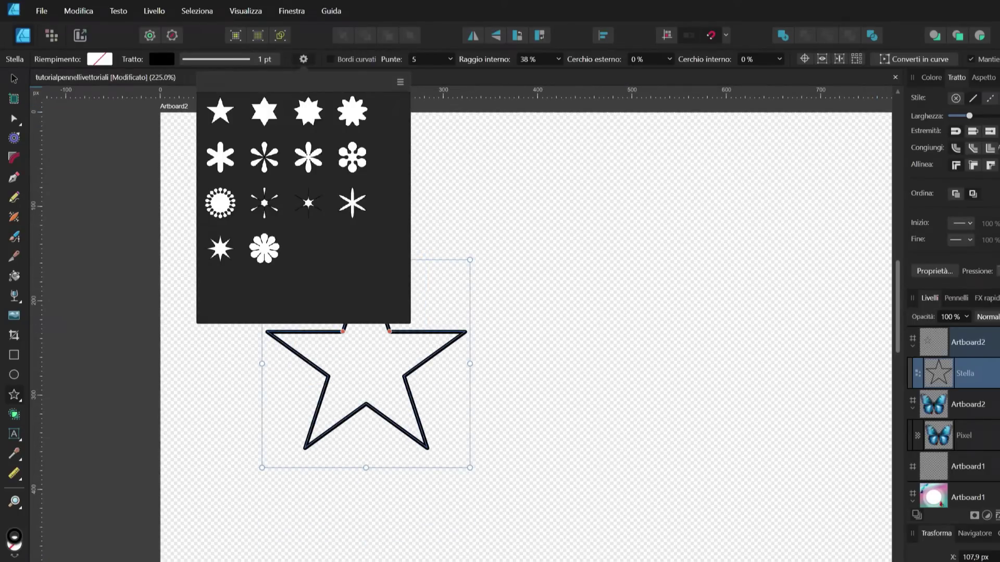
pyautogui.click(264, 157)
pyautogui.click(450, 59)
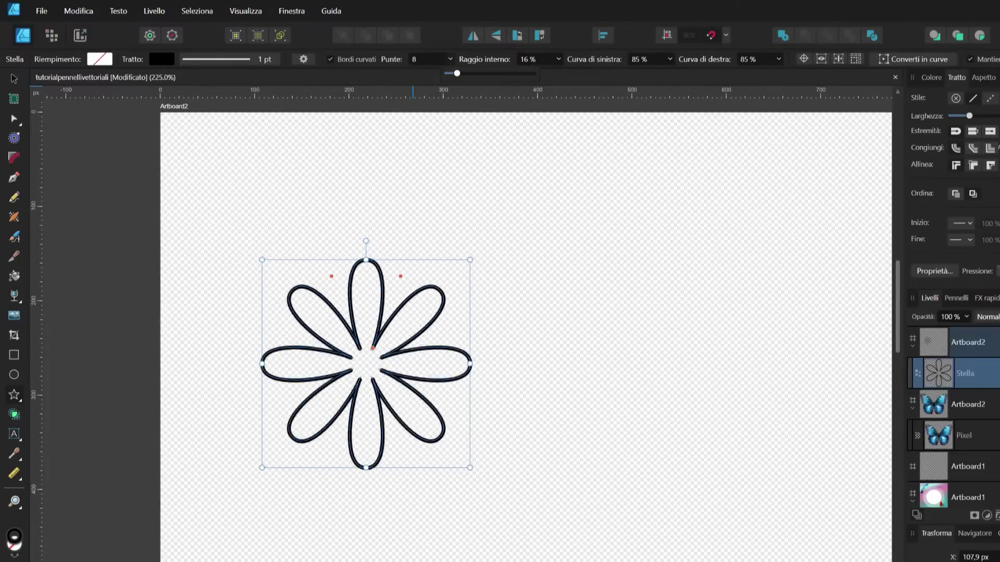
pyautogui.moveTo(450, 73); pyautogui.dragTo(460, 73)
# - Draw a circle over the flower centre and give it a solid bright yellow fill
pyautogui.press('v')
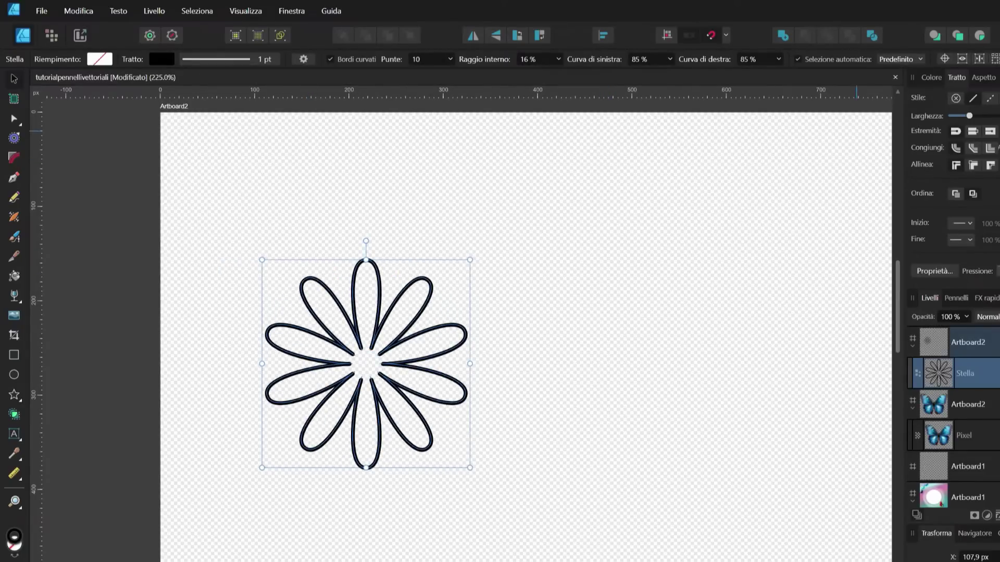
pyautogui.click(931, 77)
pyautogui.press('e')
pyautogui.moveTo(336, 348)
pyautogui.mouseDown()
pyautogui.moveTo(389, 401)
pyautogui.moveTo(393, 391)
pyautogui.mouseUp()
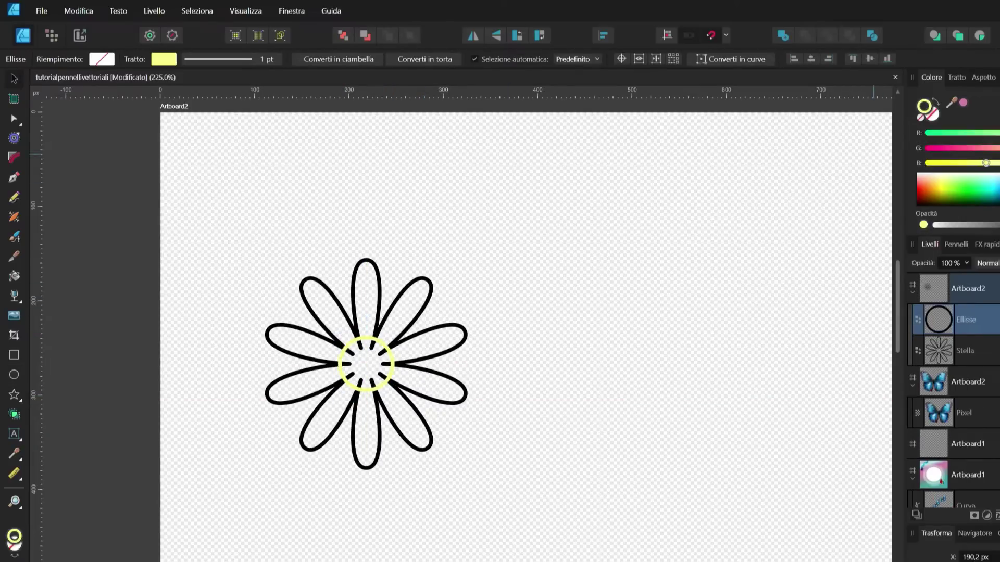
pyautogui.moveTo(989, 163); pyautogui.dragTo(970, 163)
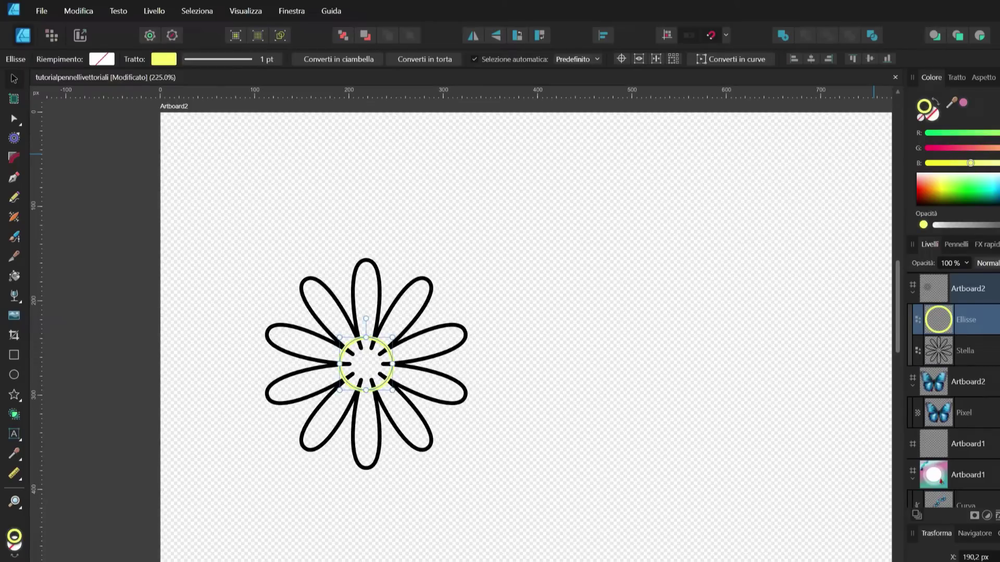
pyautogui.doubleClick(924, 107)
pyautogui.click(658, 242)
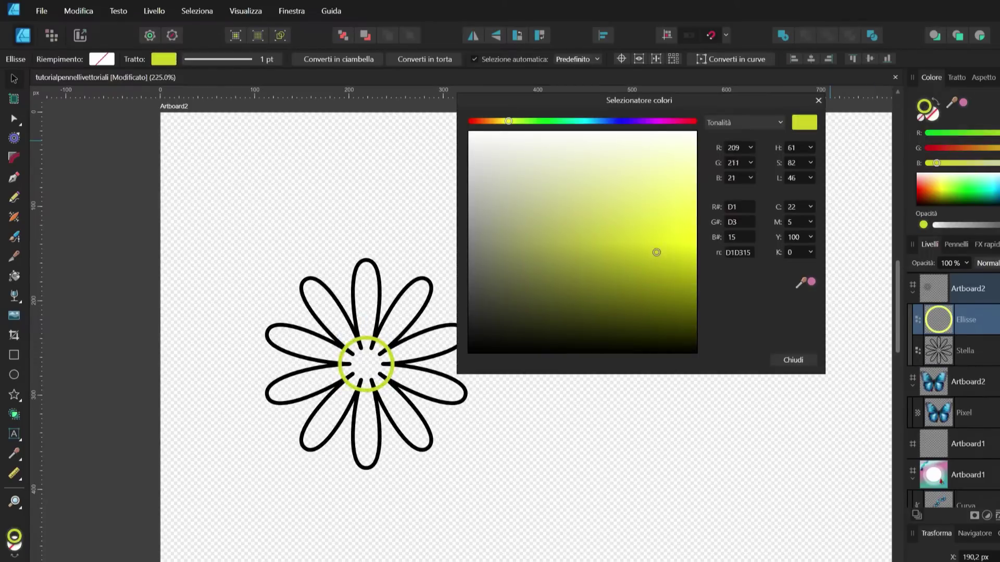
pyautogui.press('Escape')
pyautogui.hotkey('shift', 'x')
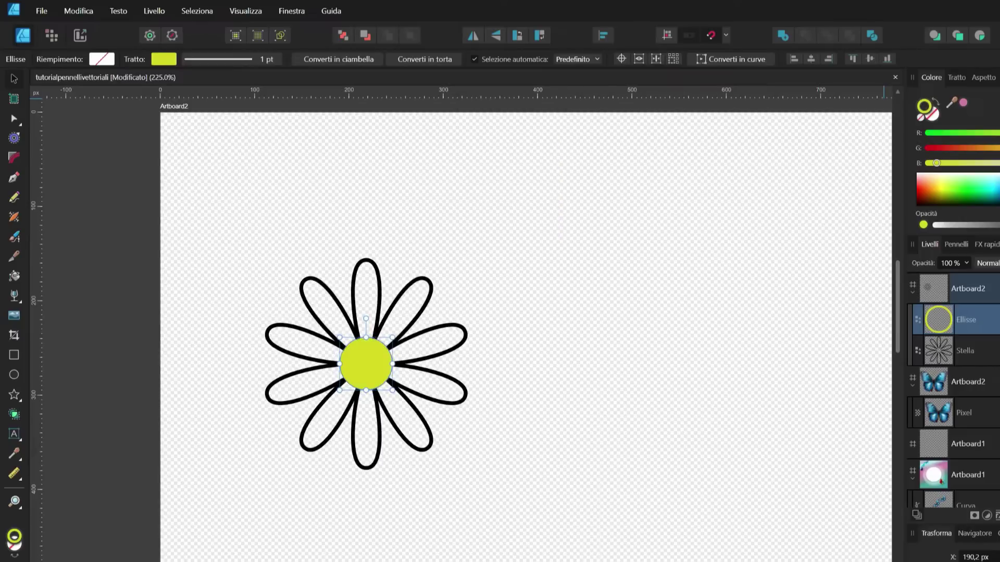
# - Fill the flower's petals white
pyautogui.click(965, 350)
pyautogui.press('x')
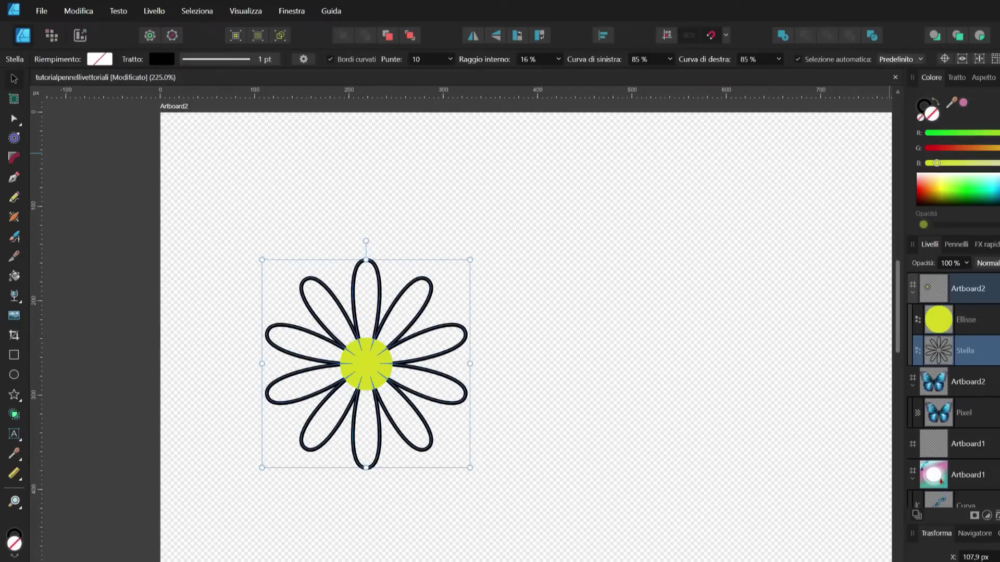
pyautogui.click(964, 103)
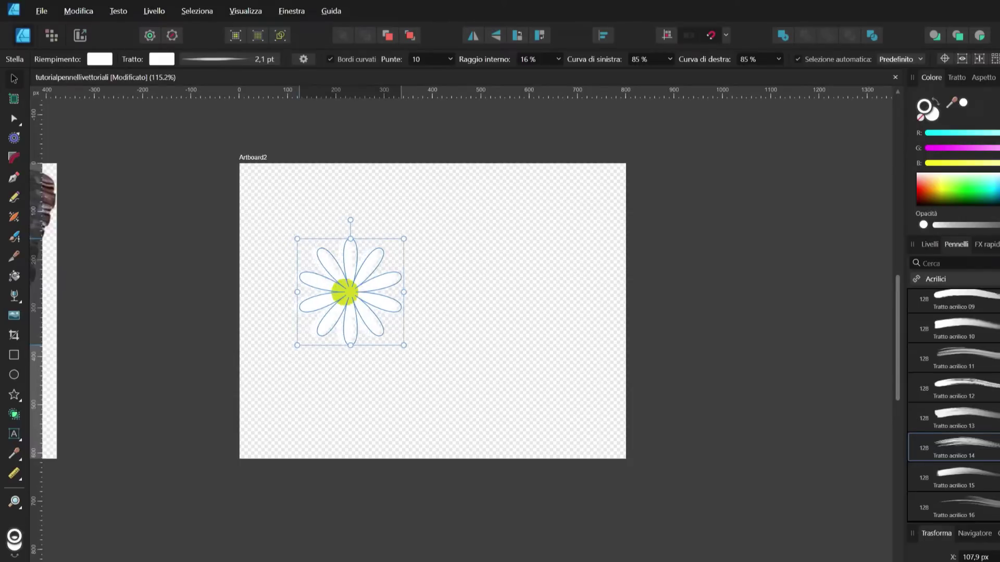
# - Move the flower copy right and make it a 25-point star with 27% inner radius
pyautogui.moveTo(365, 291); pyautogui.dragTo(501, 281)
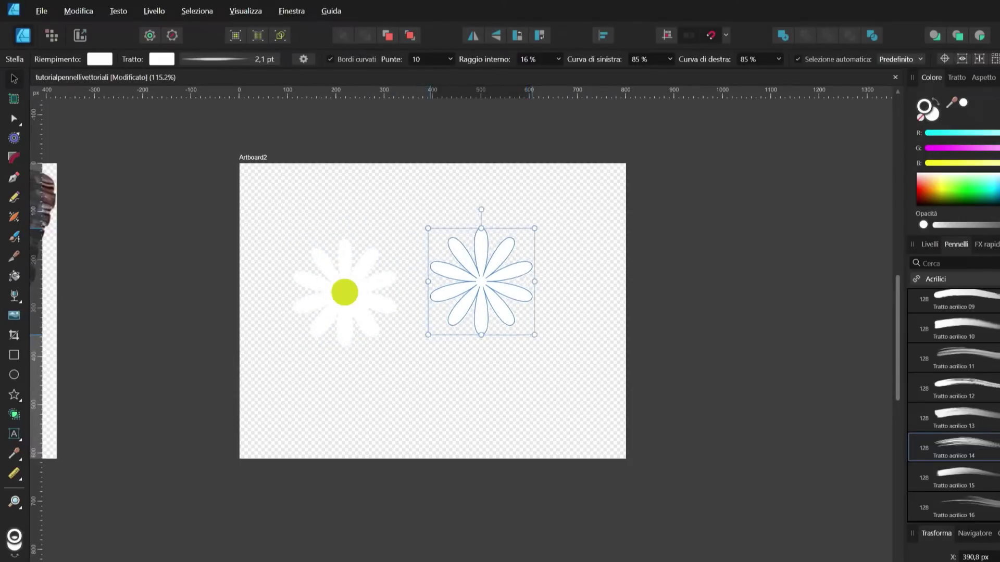
pyautogui.click(303, 58)
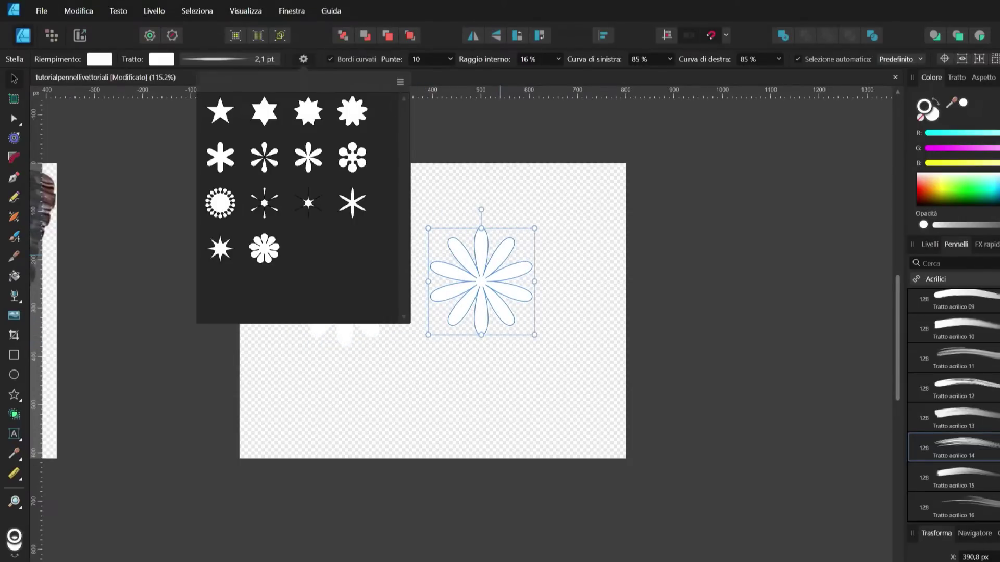
pyautogui.click(219, 202)
pyautogui.scroll(3, 469, 250)
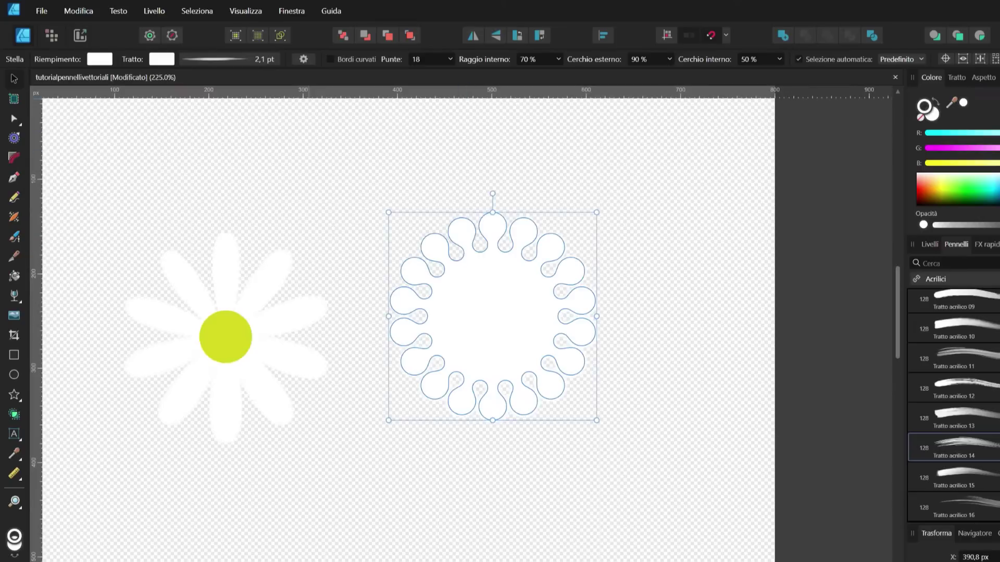
pyautogui.click(451, 59)
pyautogui.moveTo(453, 73); pyautogui.dragTo(466, 73)
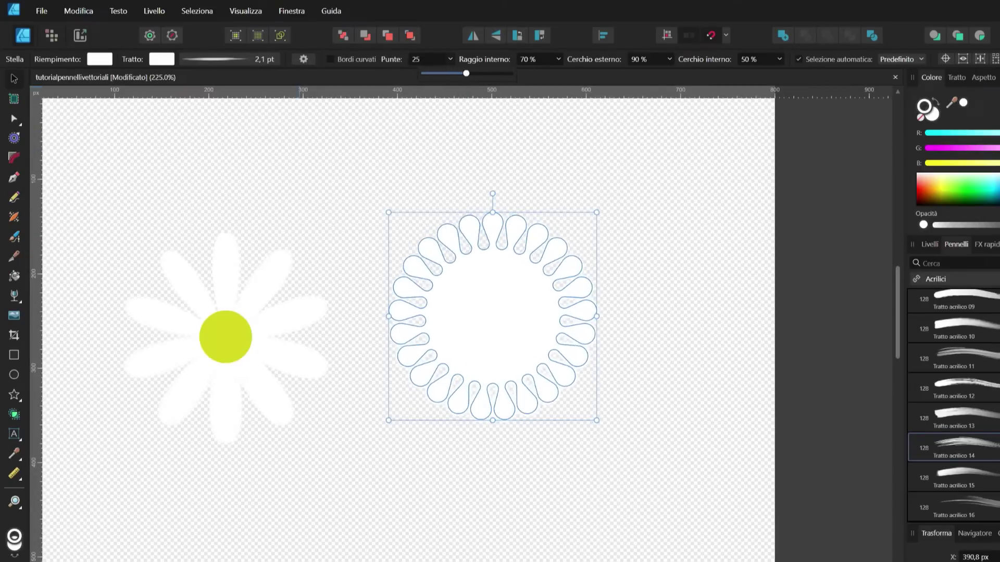
pyautogui.click(559, 59)
pyautogui.moveTo(562, 73); pyautogui.dragTo(523, 73)
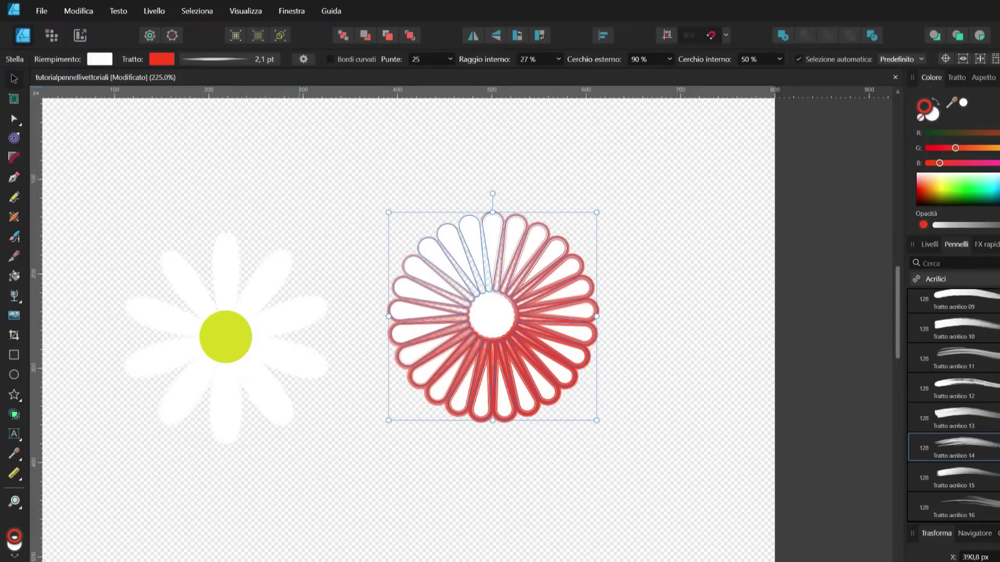
# - Fill the star's petals red and Alt-drag a copy of the yellow circle onto its centre
pyautogui.click(936, 101)
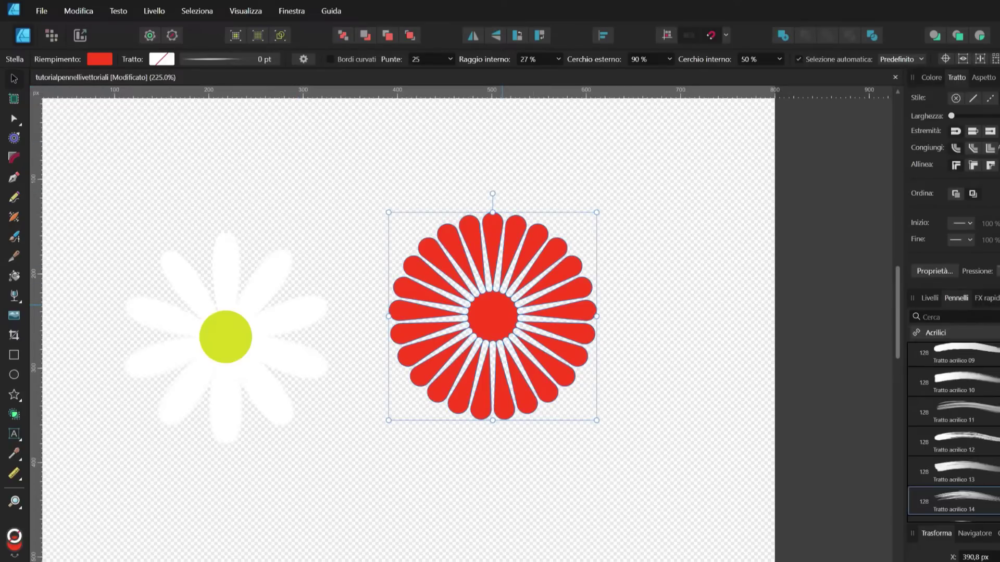
pyautogui.click(225, 337)
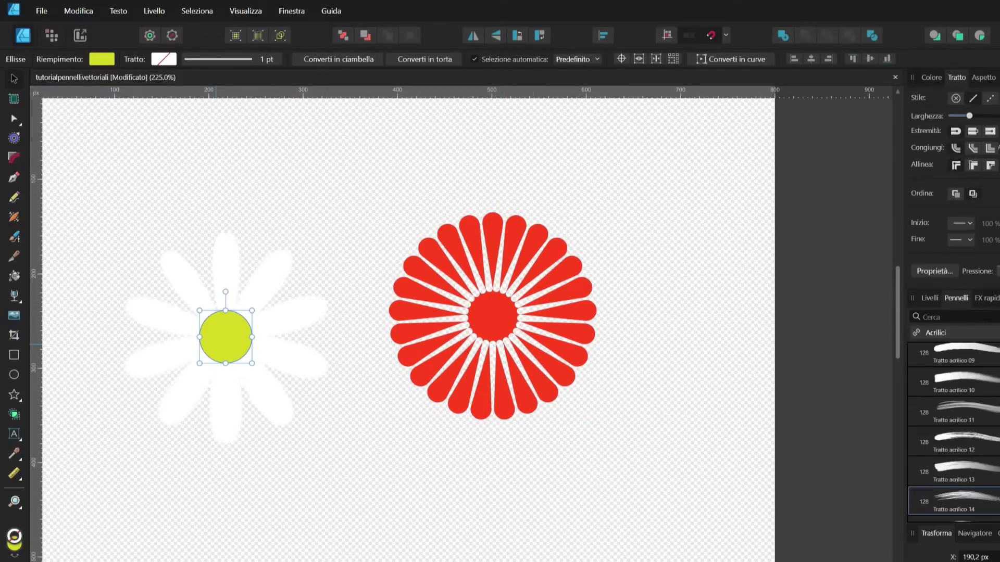
pyautogui.moveTo(226, 337); pyautogui.dragTo(492, 317)
# - Draw a new large red star and start removing its lower petals' nodes
pyautogui.hotkey('ctrl', 'd')
pyautogui.hotkey('ctrl', '0')
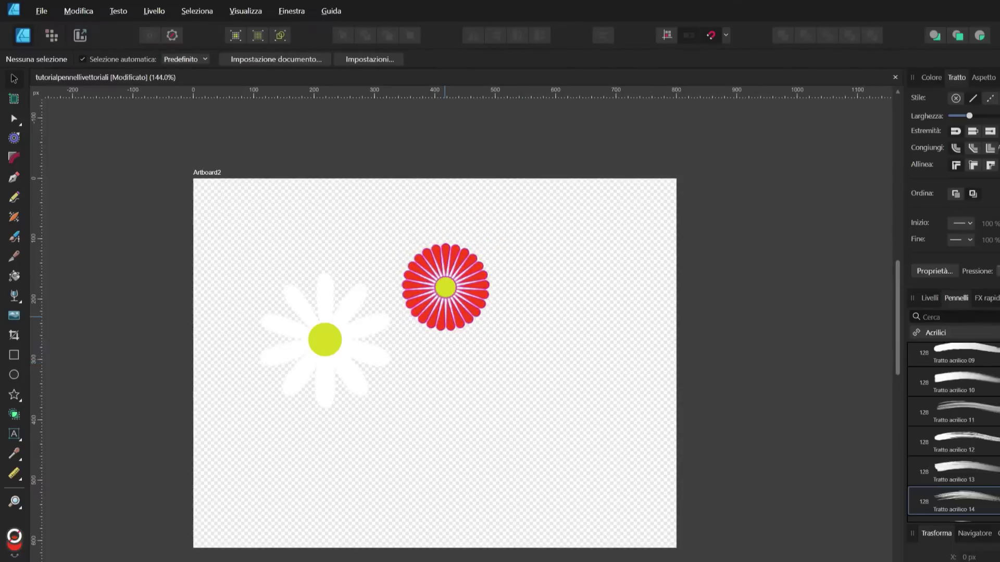
pyautogui.moveTo(485, 253)
pyautogui.mouseDown()
pyautogui.moveTo(590, 461)
pyautogui.moveTo(654, 492)
pyautogui.mouseUp()
pyautogui.click(303, 59)
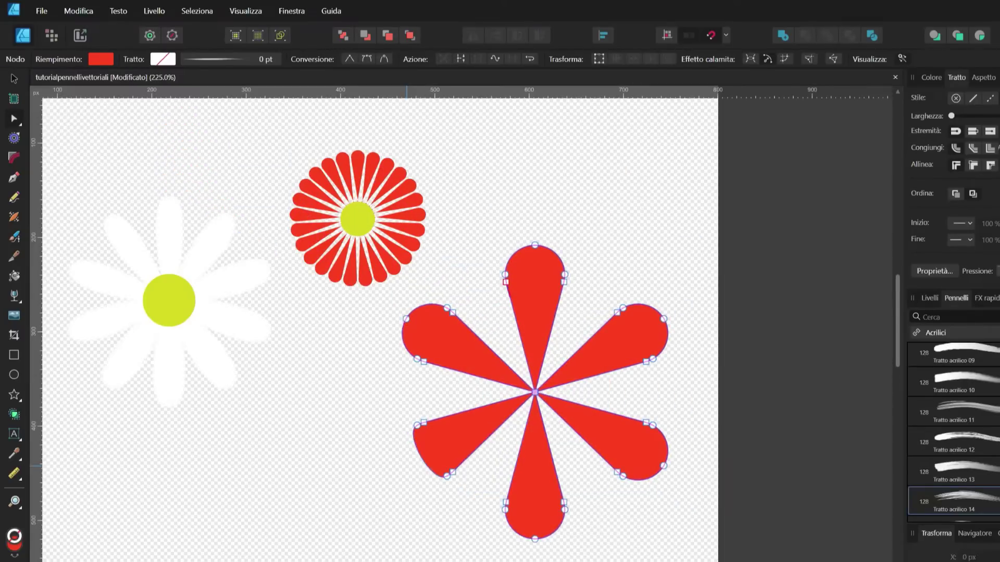
pyautogui.moveTo(417, 425); pyautogui.dragTo(447, 475)
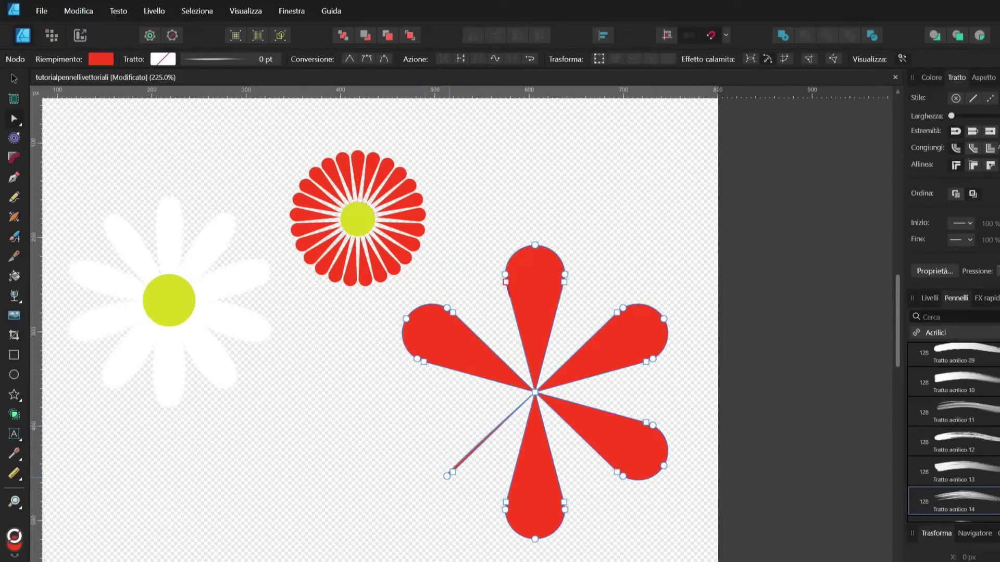
pyautogui.press('Delete')
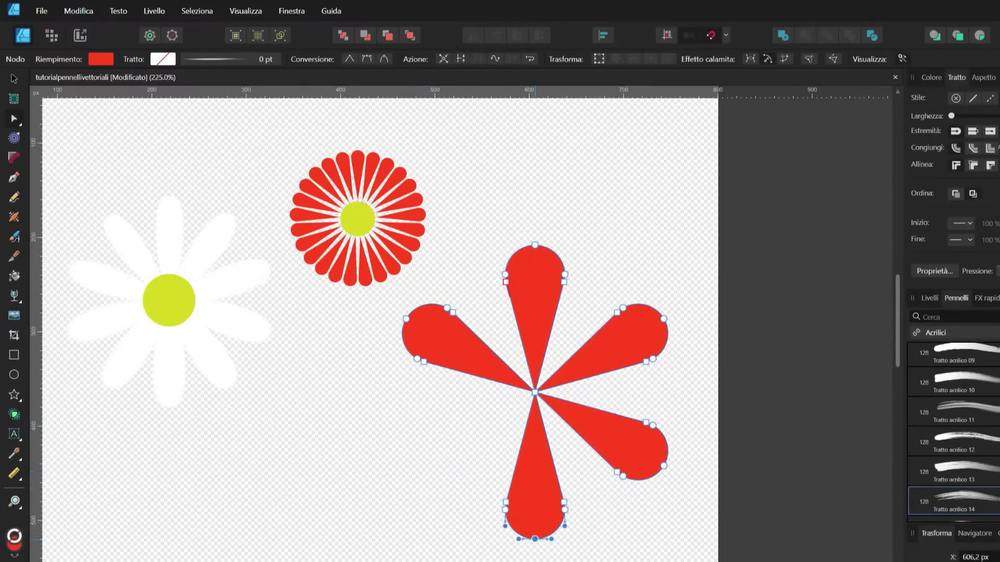
pyautogui.press('Delete')
# - Delete the remaining unwanted petals from the star
pyautogui.click(15, 237)
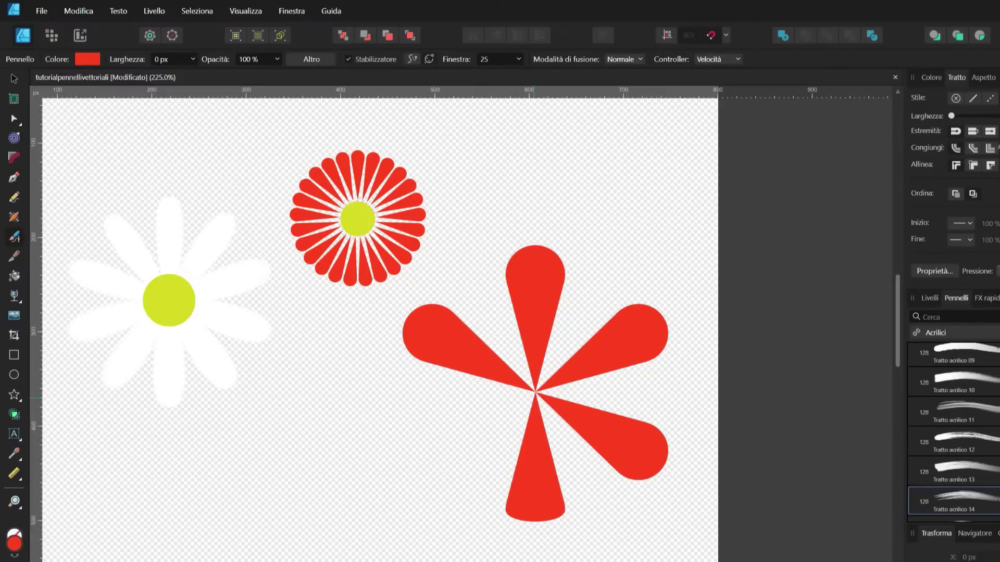
pyautogui.press('v')
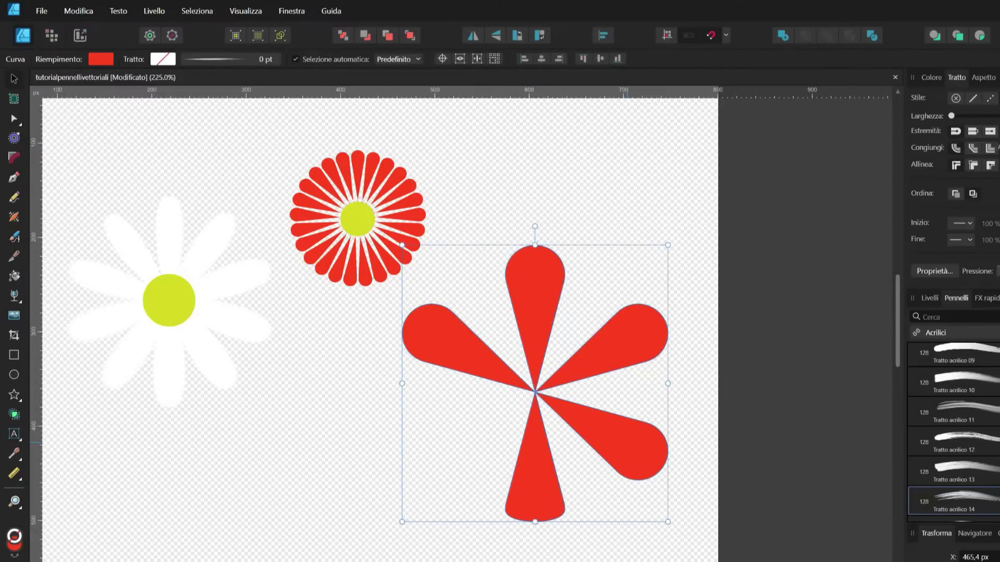
pyautogui.scroll(3, 579, 424)
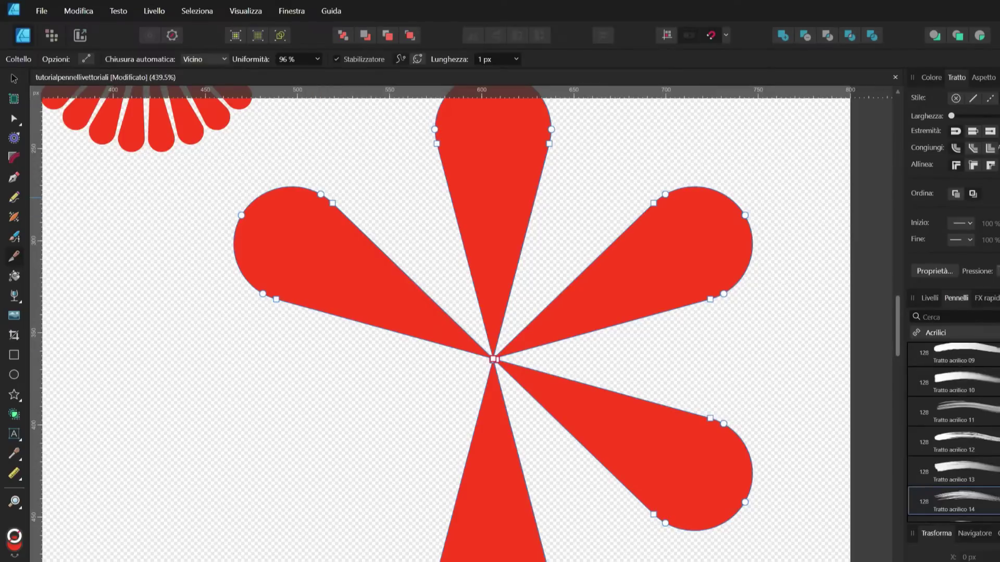
pyautogui.press('v')
pyautogui.click(493, 390)
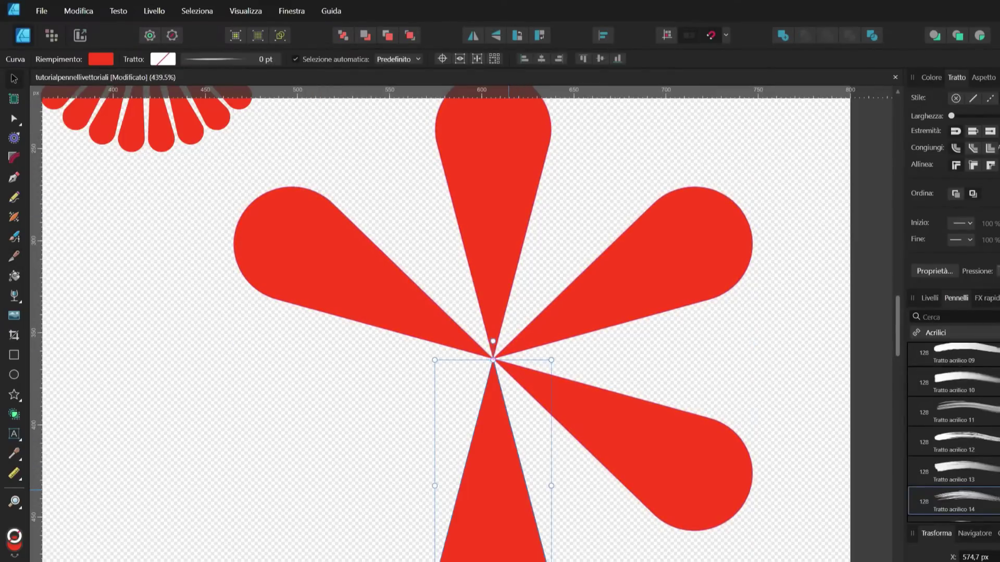
pyautogui.press('Delete')
pyautogui.press('Delete')
pyautogui.scroll(-3, 493, 339)
pyautogui.press('Delete')
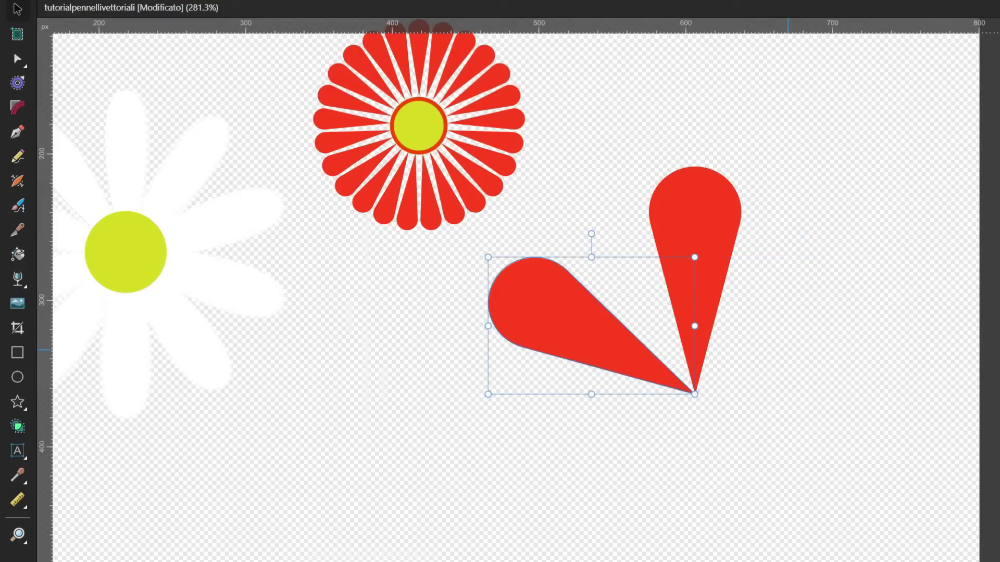
# - Rotate the lower petal upward, then rotate a copy of the pair about their tip into four petals
pyautogui.moveTo(591, 326); pyautogui.dragTo(694, 394)
pyautogui.scroll(2, 650, 369)
pyautogui.moveTo(718, 195); pyautogui.dragTo(793, 208)
pyautogui.keyDown('shift'); pyautogui.click(718, 156); pyautogui.keyUp('shift')
pyautogui.scroll(-1, 642, 277)
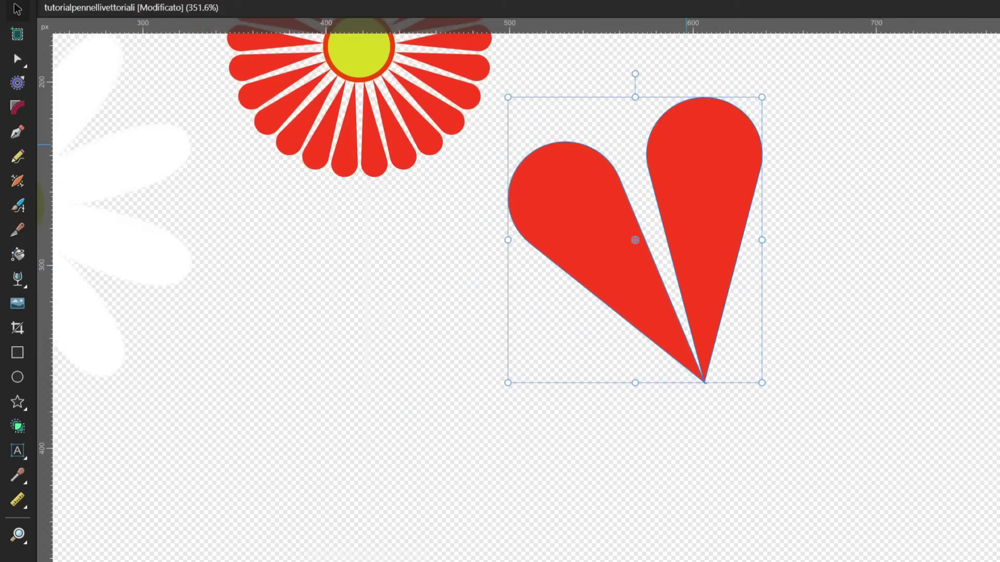
pyautogui.moveTo(634, 240); pyautogui.dragTo(705, 383)
pyautogui.scroll(-1, 705, 383)
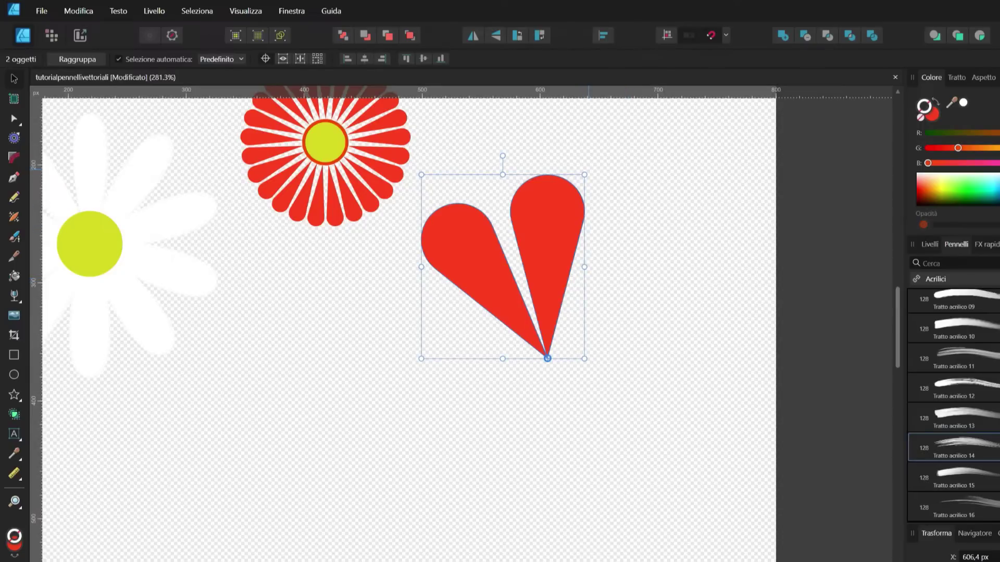
pyautogui.moveTo(585, 173); pyautogui.dragTo(735, 334)
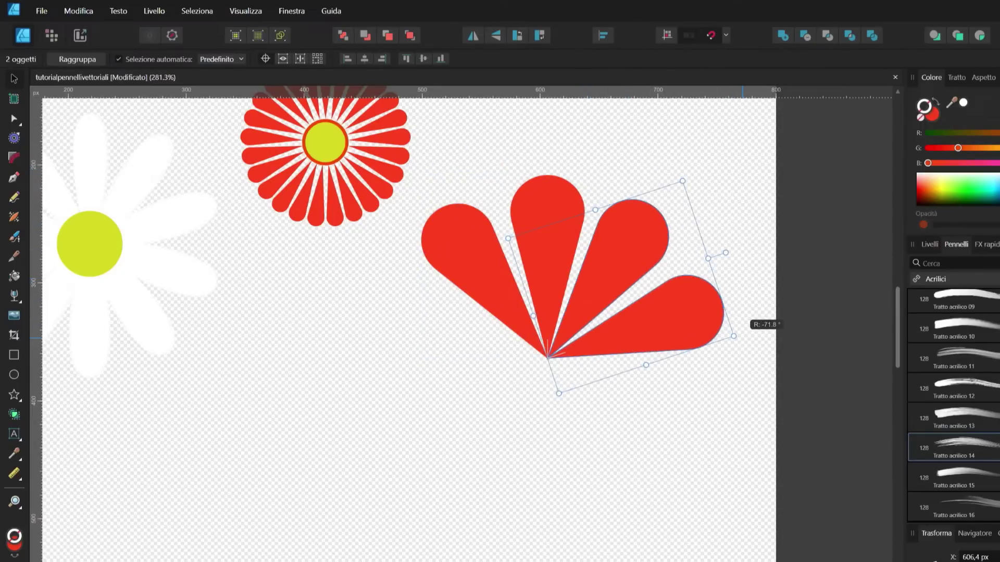
# - Tilt the whole four-petal fan about 20° clockwise
pyautogui.moveTo(825, 153); pyautogui.dragTo(401, 395)
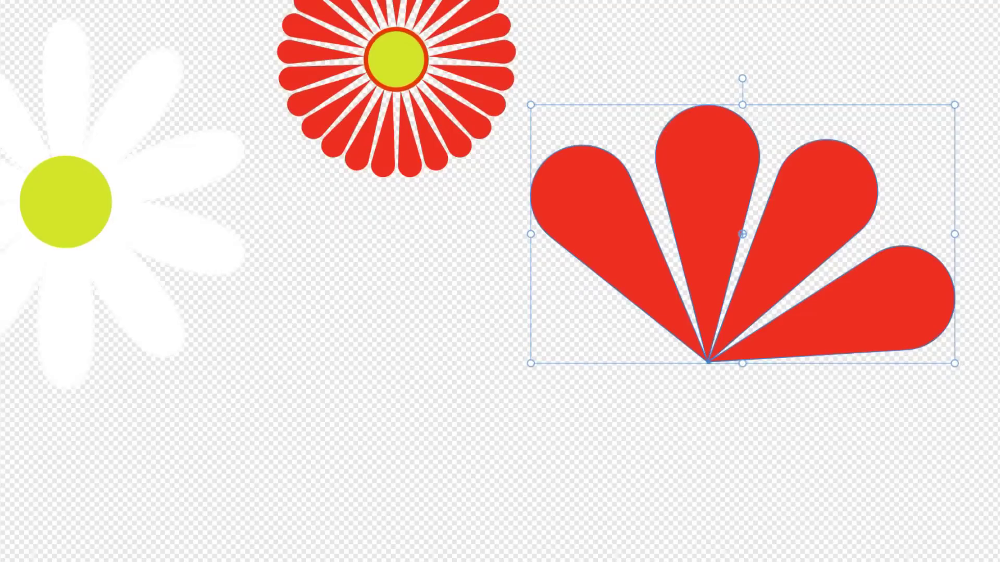
pyautogui.moveTo(729, 172); pyautogui.dragTo(747, 208)
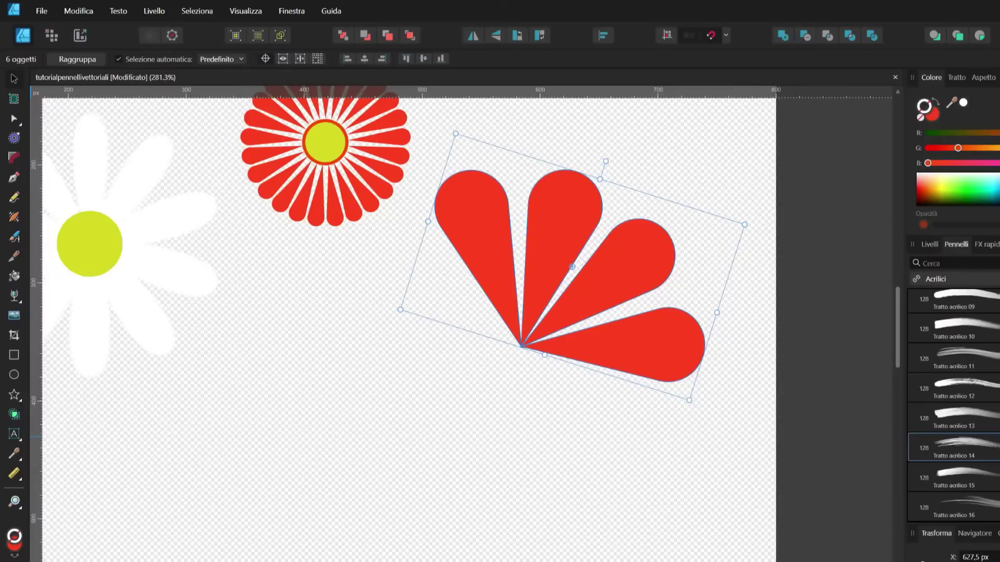
pyautogui.click(14, 375)
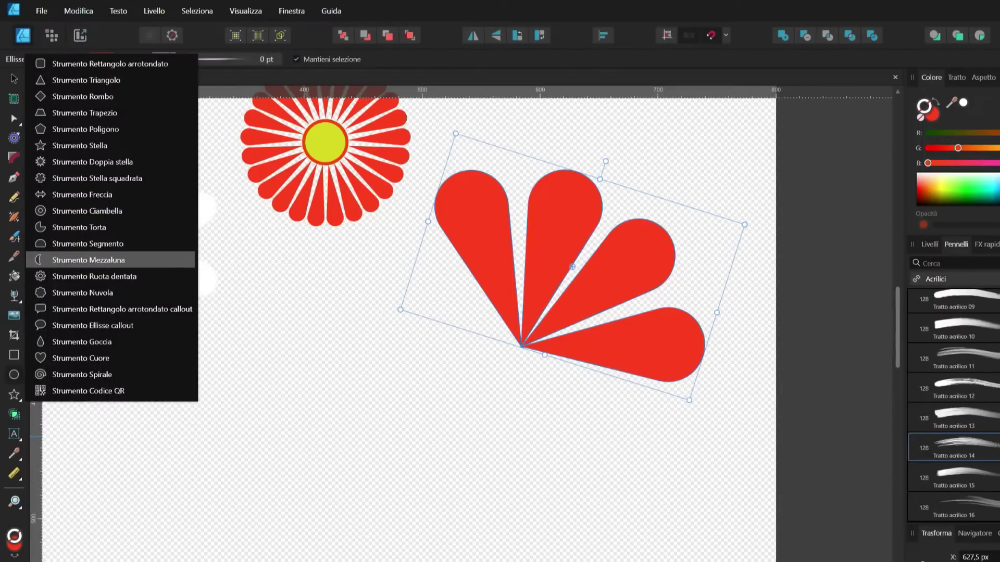
# - Add a flipped, 34°-rotated green half-circle with no outline, shrunk beneath the petal fan
pyautogui.click(88, 244)
pyautogui.moveTo(420, 346); pyautogui.dragTo(501, 423)
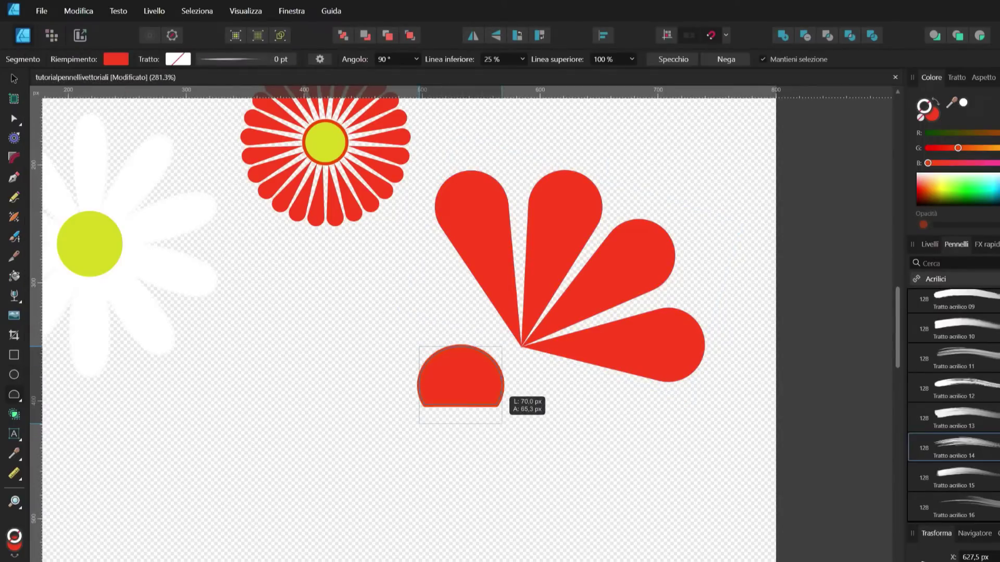
pyautogui.click(496, 35)
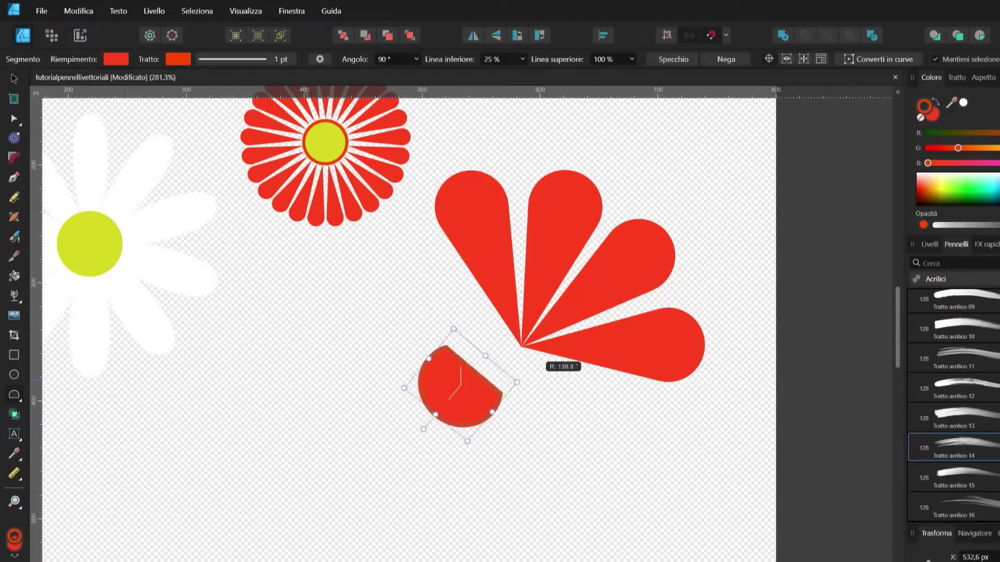
pyautogui.moveTo(507, 341); pyautogui.dragTo(544, 371)
pyautogui.hotkey('shift', 'x')
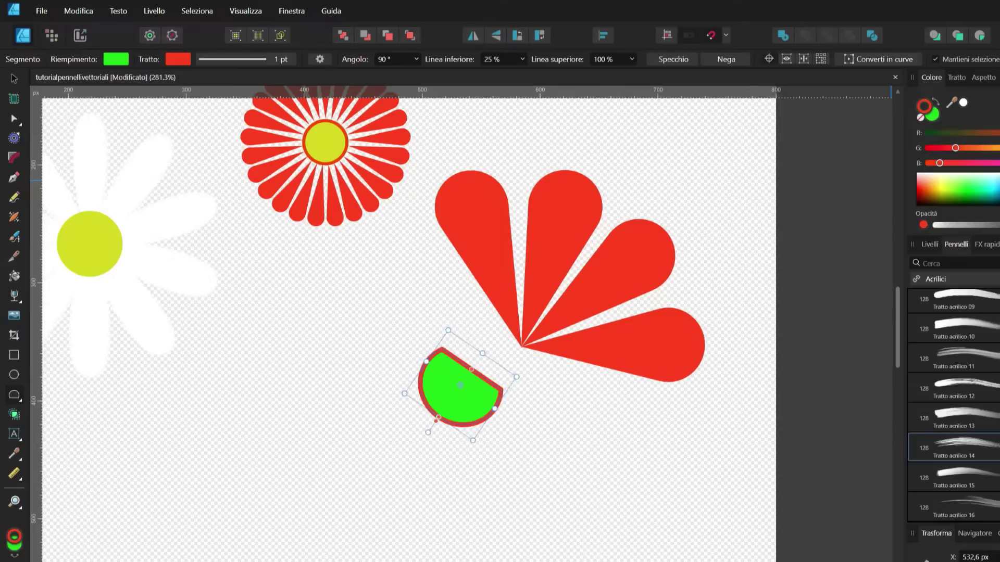
pyautogui.press('/')
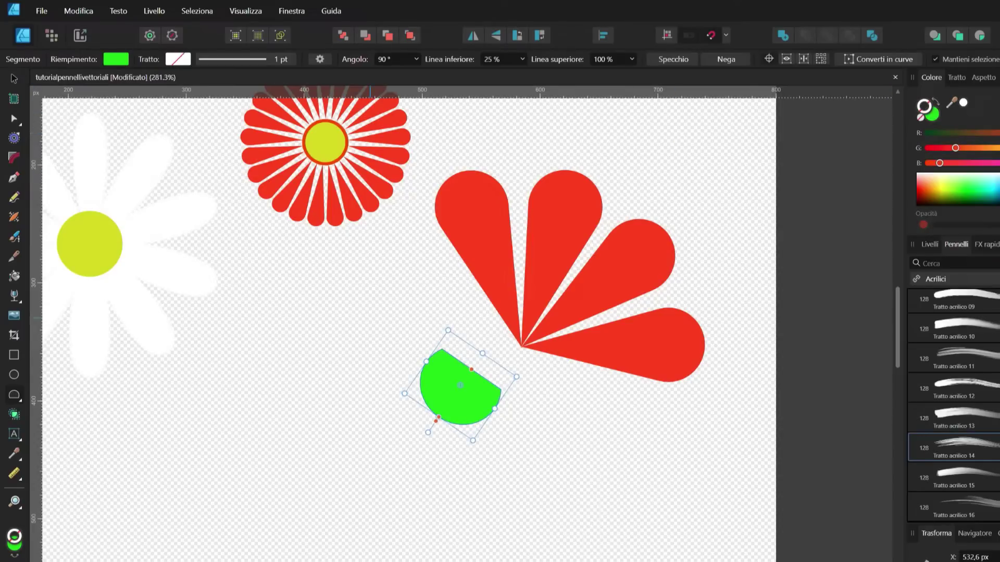
pyautogui.click(14, 78)
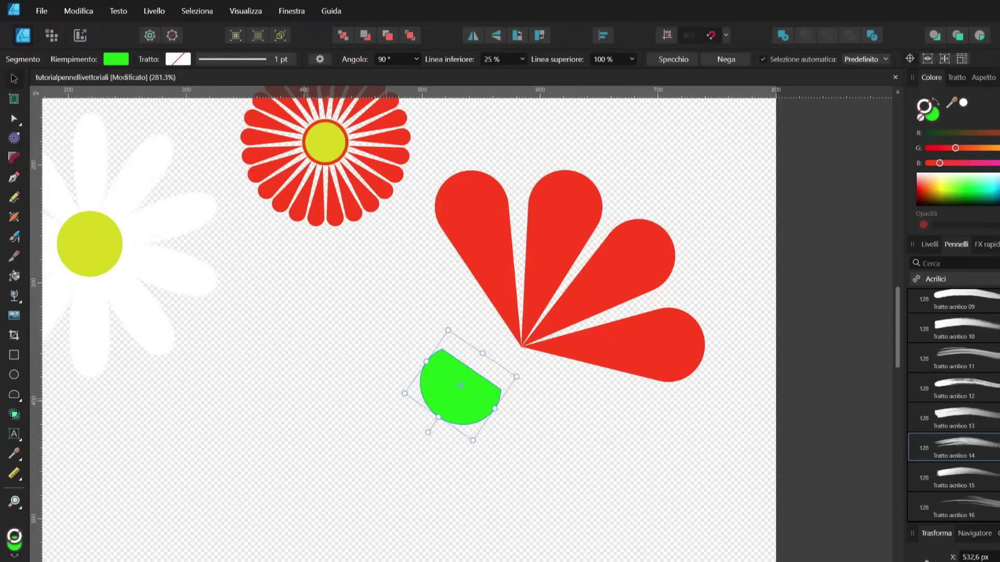
pyautogui.moveTo(487, 375)
pyautogui.mouseDown()
pyautogui.moveTo(540, 346)
pyautogui.moveTo(551, 367)
pyautogui.moveTo(569, 346)
pyautogui.moveTo(520, 347)
pyautogui.mouseUp()
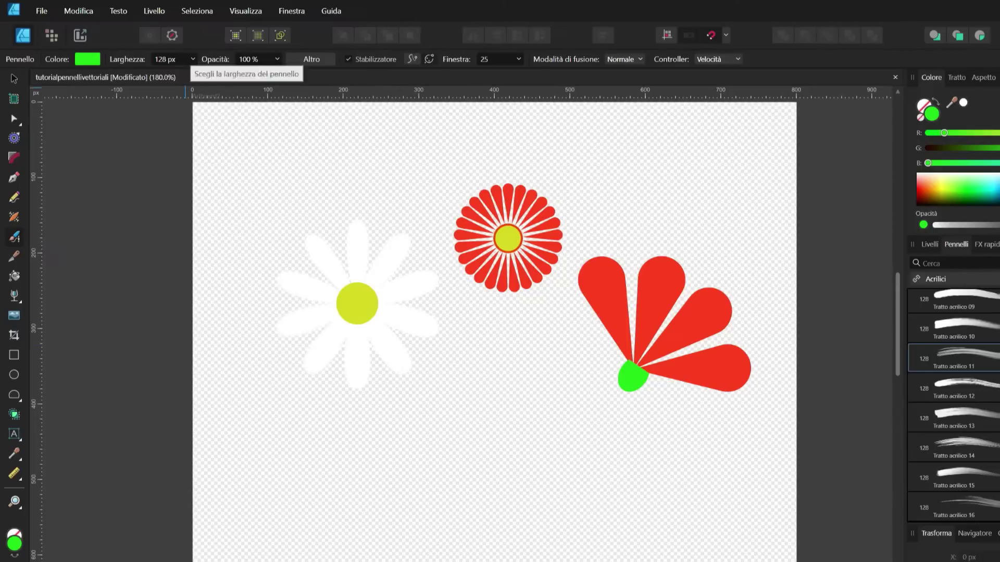
# - Paint a light green stem under the white daisy and a dark green stem under the red flower
pyautogui.moveTo(193, 58); pyautogui.dragTo(189, 73)
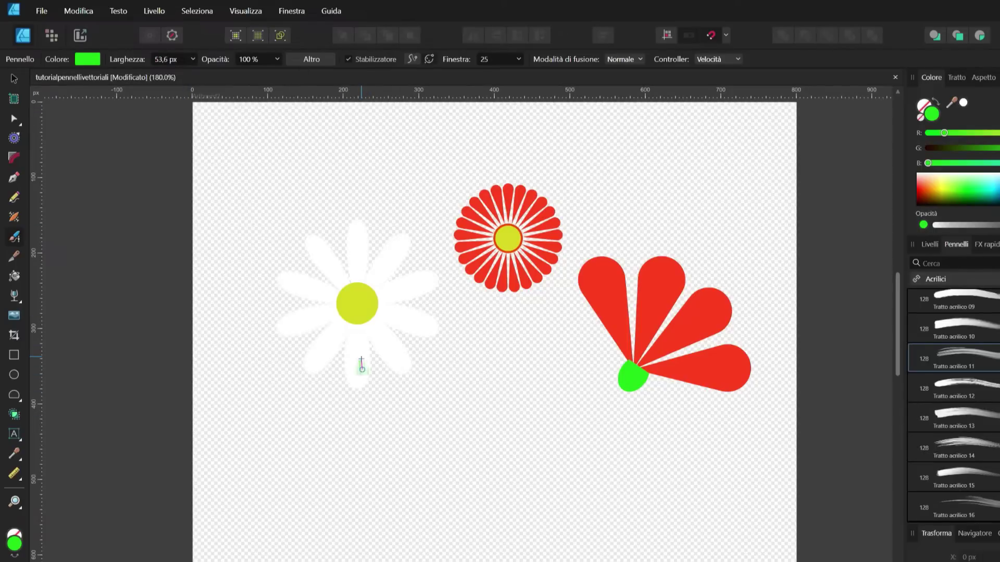
pyautogui.moveTo(361, 365); pyautogui.dragTo(404, 557)
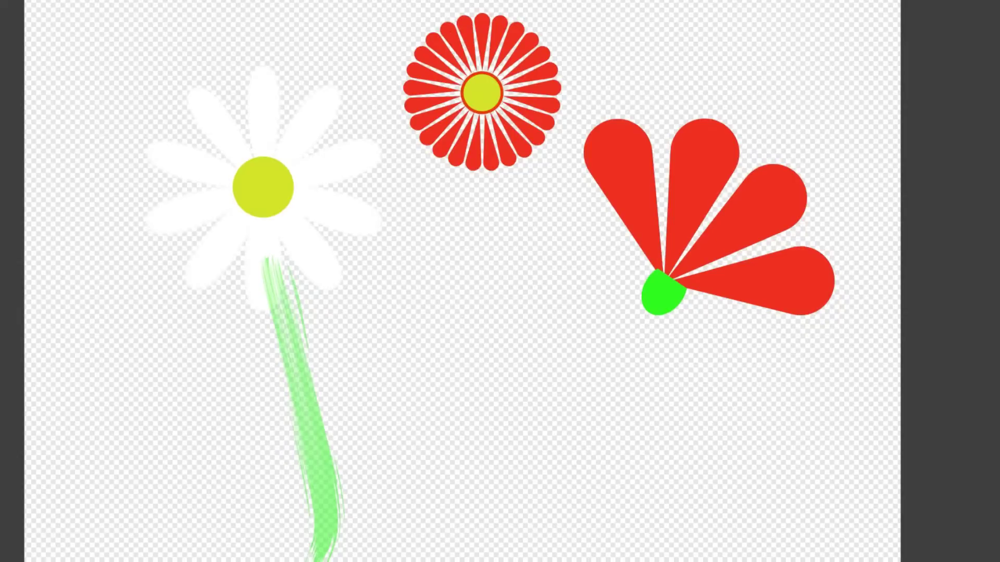
pyautogui.moveTo(470, 208); pyautogui.dragTo(500, 559)
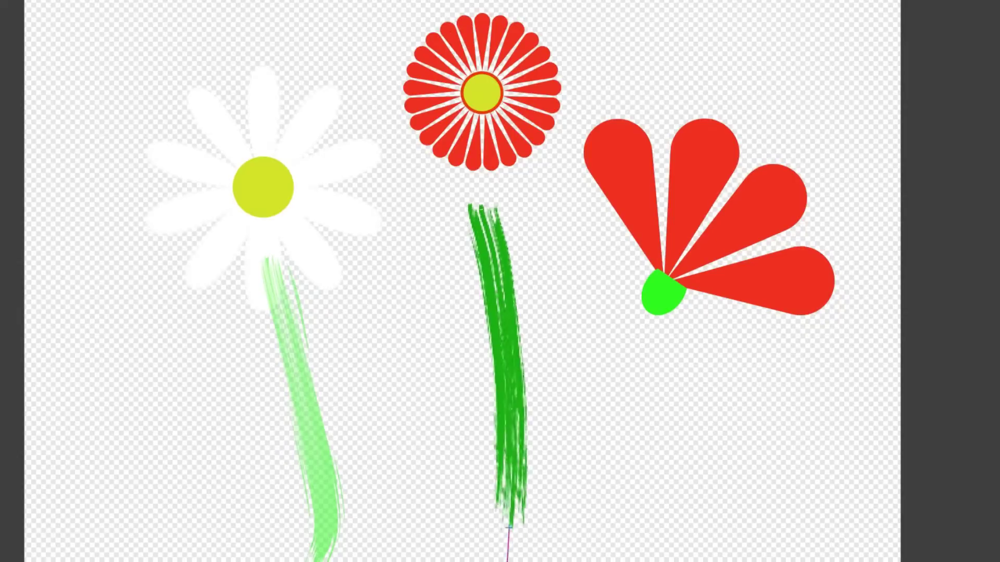
pyautogui.moveTo(497, 396); pyautogui.dragTo(495, 560)
pyautogui.moveTo(524, 437); pyautogui.dragTo(512, 559)
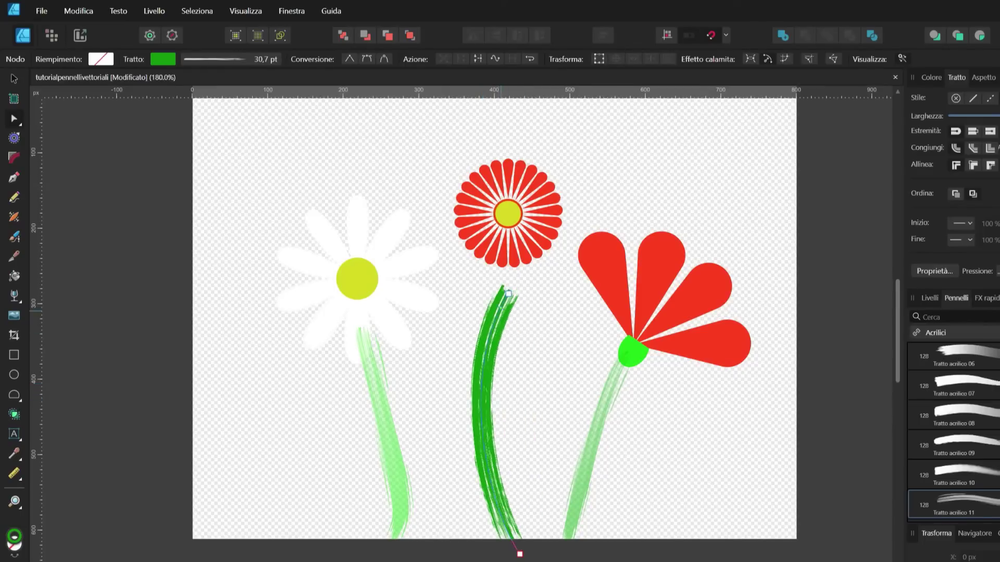
pyautogui.moveTo(508, 294); pyautogui.dragTo(455, 372)
# - Fill the four-petal fan with yellow
pyautogui.click(392, 521)
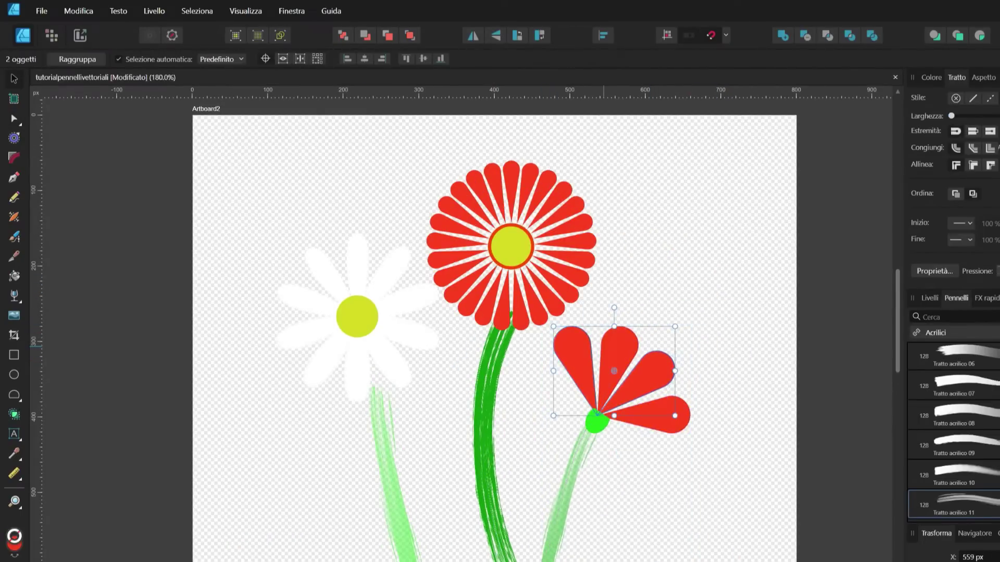
pyautogui.click(14, 454)
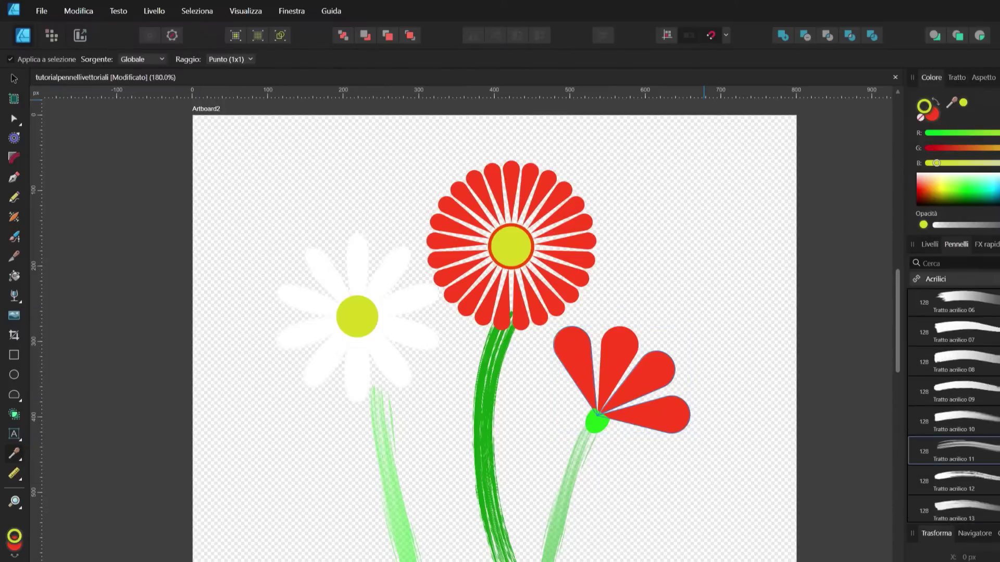
pyautogui.hotkey('ctrl', 'z')
pyautogui.press('v')
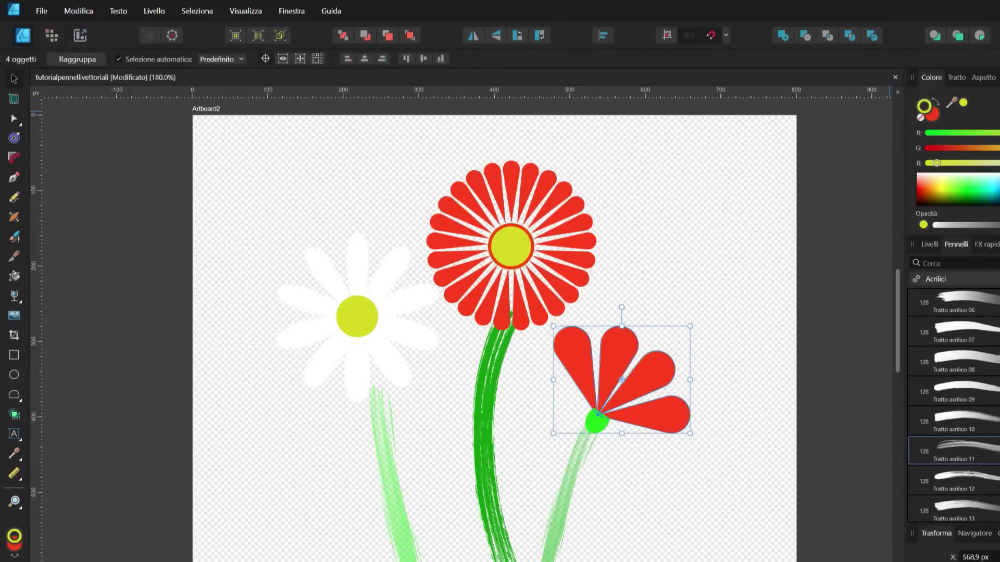
pyautogui.click(963, 103)
# - Paint translucent mint-green grass bands across the bottom of the artboard
pyautogui.moveTo(122, 480); pyautogui.dragTo(844, 427)
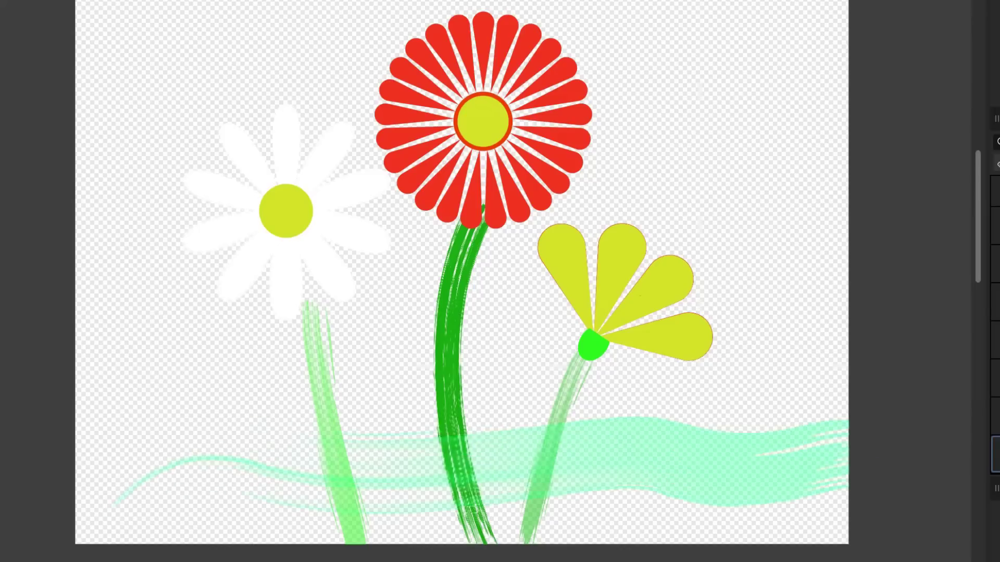
pyautogui.moveTo(546, 395); pyautogui.dragTo(112, 480)
pyautogui.moveTo(338, 494); pyautogui.dragTo(847, 468)
pyautogui.moveTo(84, 521)
pyautogui.mouseDown()
pyautogui.moveTo(419, 449)
pyautogui.moveTo(833, 458)
pyautogui.mouseUp()
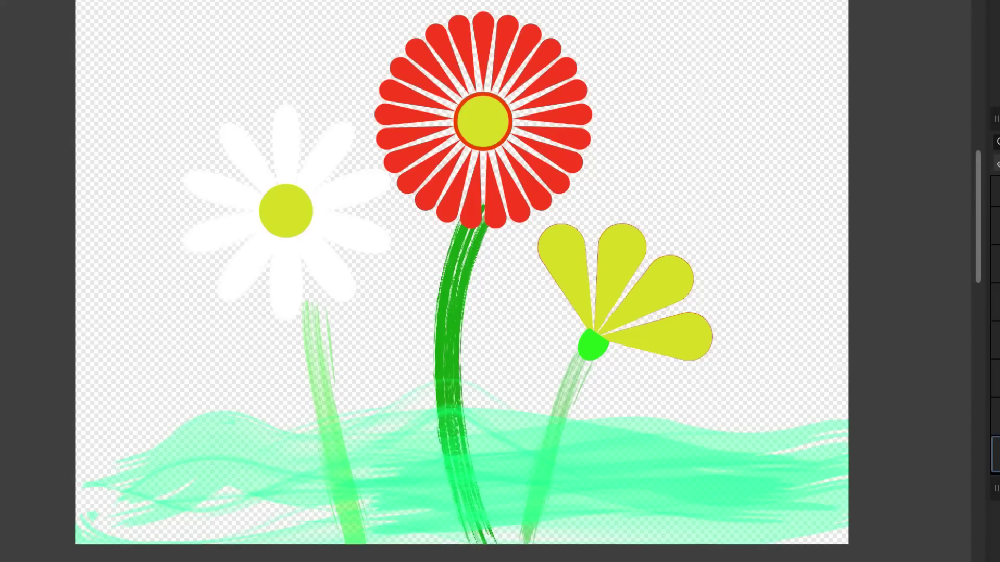
pyautogui.moveTo(183, 375)
pyautogui.mouseDown()
pyautogui.moveTo(83, 521)
pyautogui.moveTo(464, 500)
pyautogui.mouseUp()
pyautogui.moveTo(843, 380); pyautogui.dragTo(687, 458)
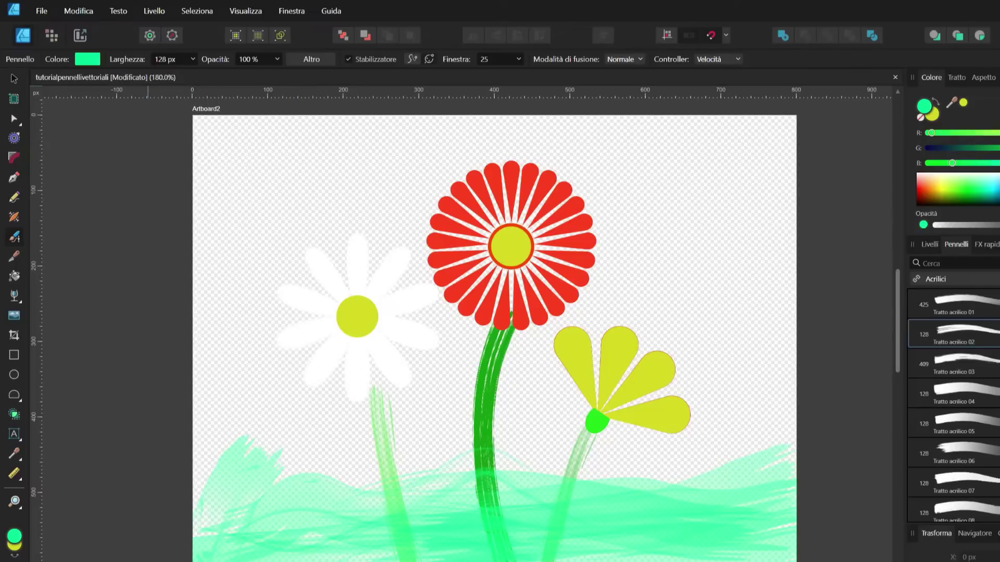
# - Paint ten bright-green grass blades across the meadow
pyautogui.moveTo(729, 471); pyautogui.dragTo(742, 401)
pyautogui.moveTo(633, 503); pyautogui.dragTo(638, 448)
pyautogui.moveTo(520, 505); pyautogui.dragTo(513, 440)
pyautogui.moveTo(427, 477); pyautogui.dragTo(411, 435)
pyautogui.moveTo(328, 494); pyautogui.dragTo(289, 440)
pyautogui.moveTo(240, 516); pyautogui.dragTo(221, 461)
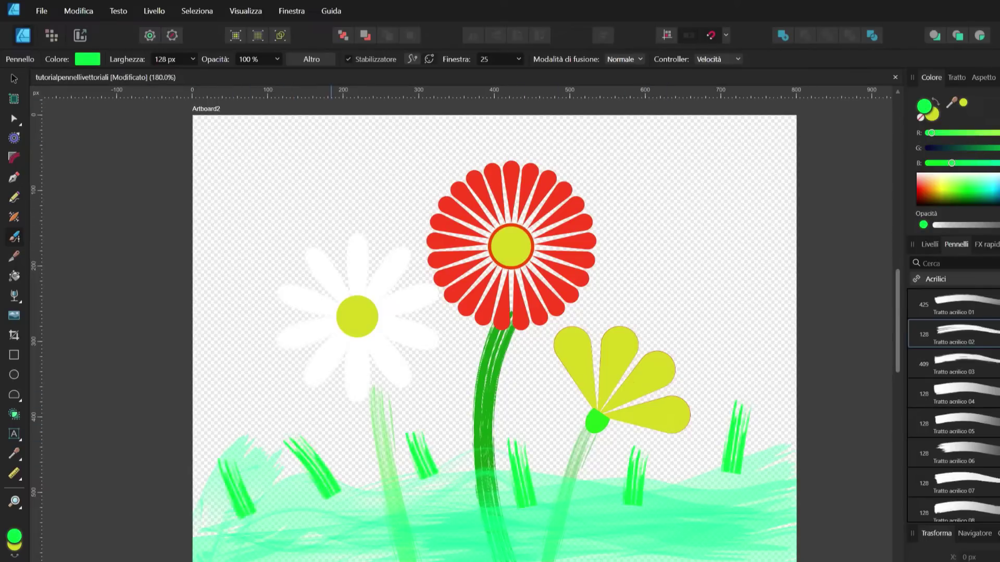
pyautogui.moveTo(339, 560); pyautogui.dragTo(323, 539)
pyautogui.moveTo(443, 531); pyautogui.dragTo(450, 499)
pyautogui.moveTo(682, 544); pyautogui.dragTo(700, 497)
pyautogui.moveTo(755, 534); pyautogui.dragTo(787, 471)
pyautogui.press('v')
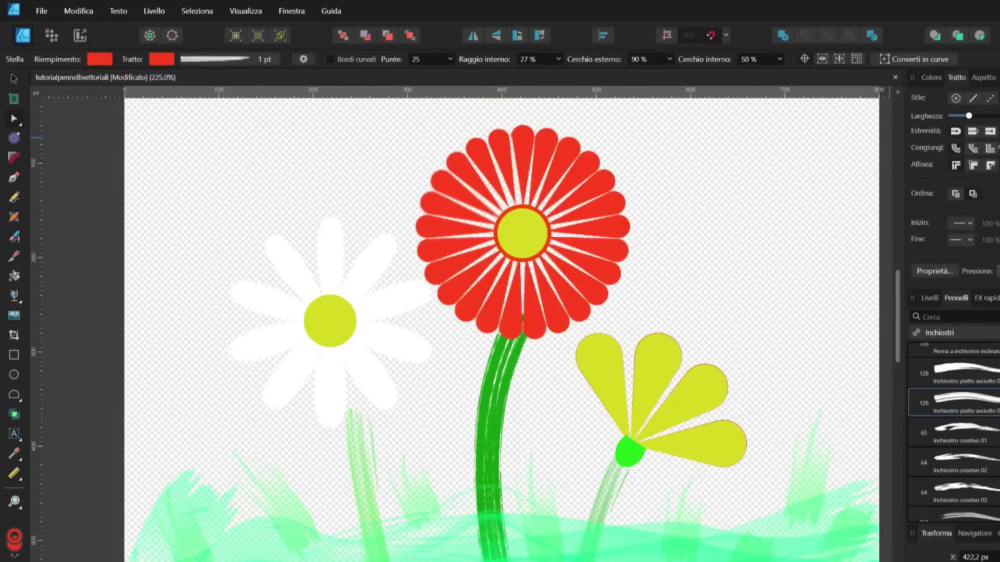
# - Give the red flower an Inchiostro India 04 brush outline at 10 pt
pyautogui.click(522, 156)
pyautogui.scroll(-3, 953, 427)
pyautogui.click(961, 412)
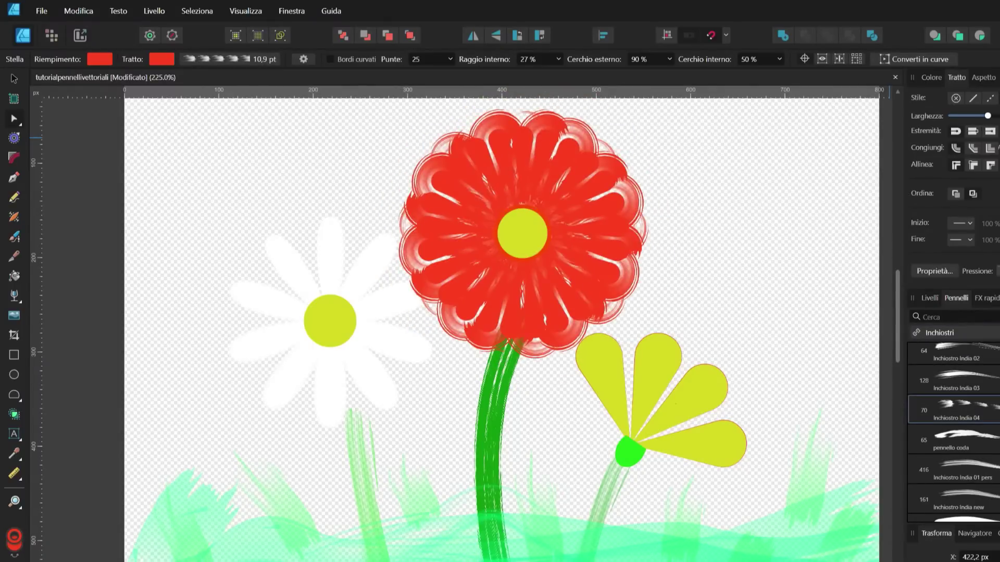
pyautogui.moveTo(988, 115); pyautogui.dragTo(987, 115)
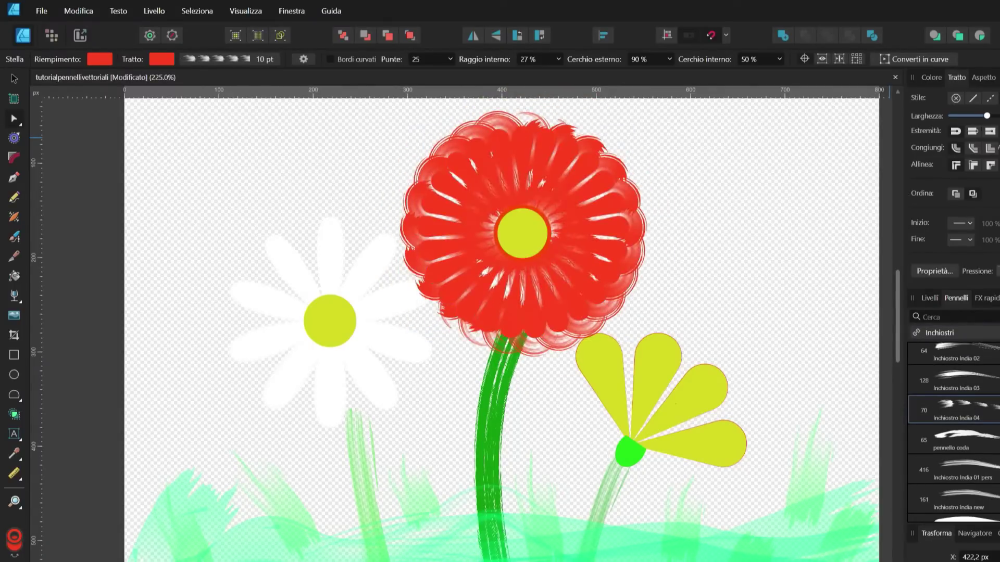
# - Give the yellow petal fan an Inchiostro India 04 outline about 7 pt wide
pyautogui.click(724, 443)
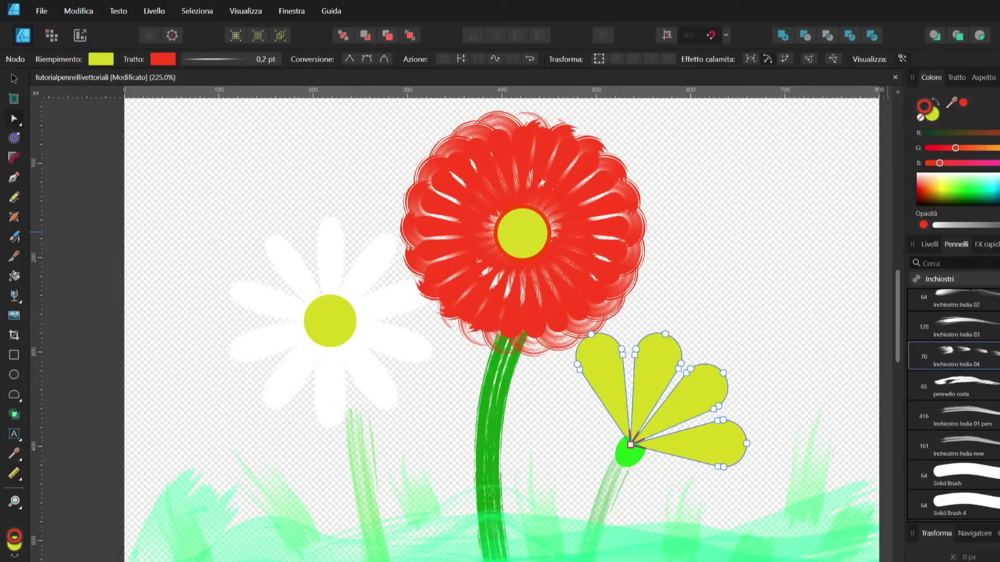
pyautogui.click(957, 77)
pyautogui.click(958, 471)
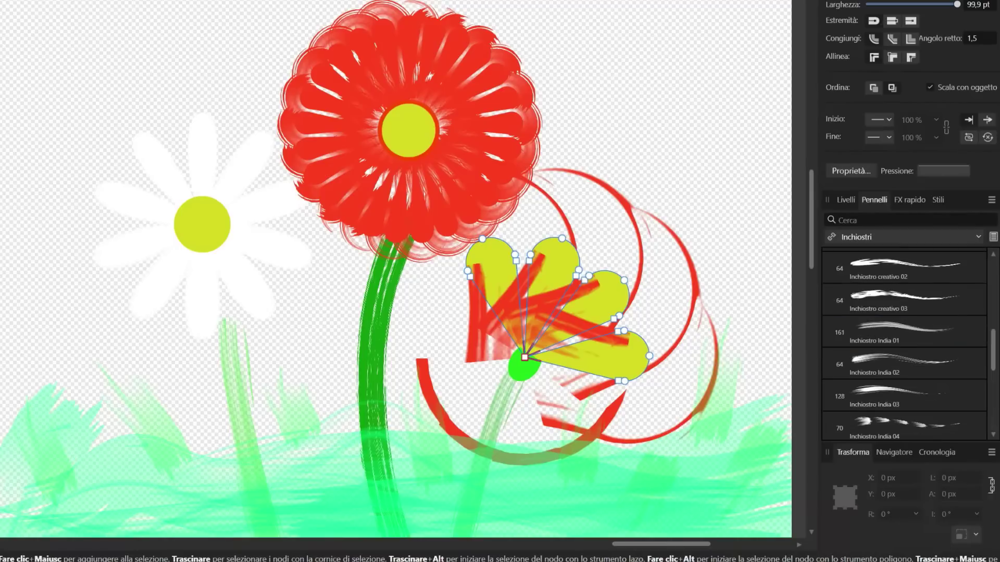
pyautogui.click(904, 425)
pyautogui.moveTo(960, 4); pyautogui.dragTo(905, 4)
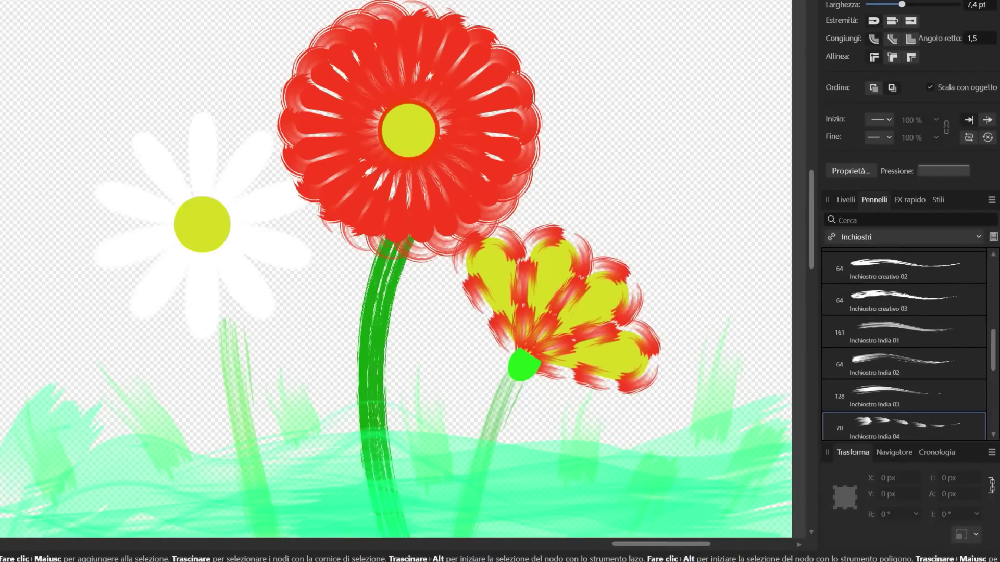
pyautogui.click(202, 224)
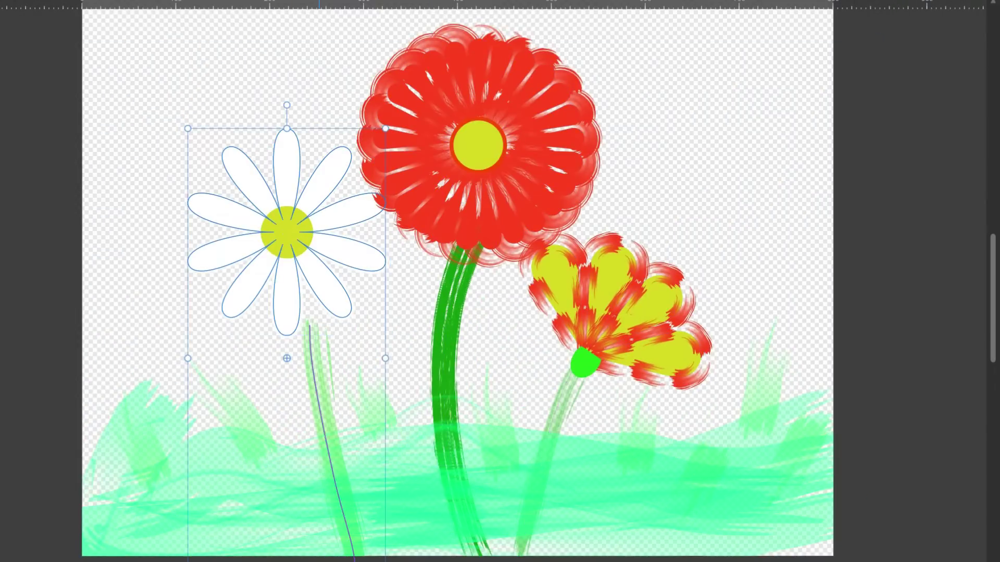
# - Duplicate the white daisy, shrink the copy and place it beside the tall green stem
pyautogui.rightClick(291, 220)
pyautogui.click(313, 261)
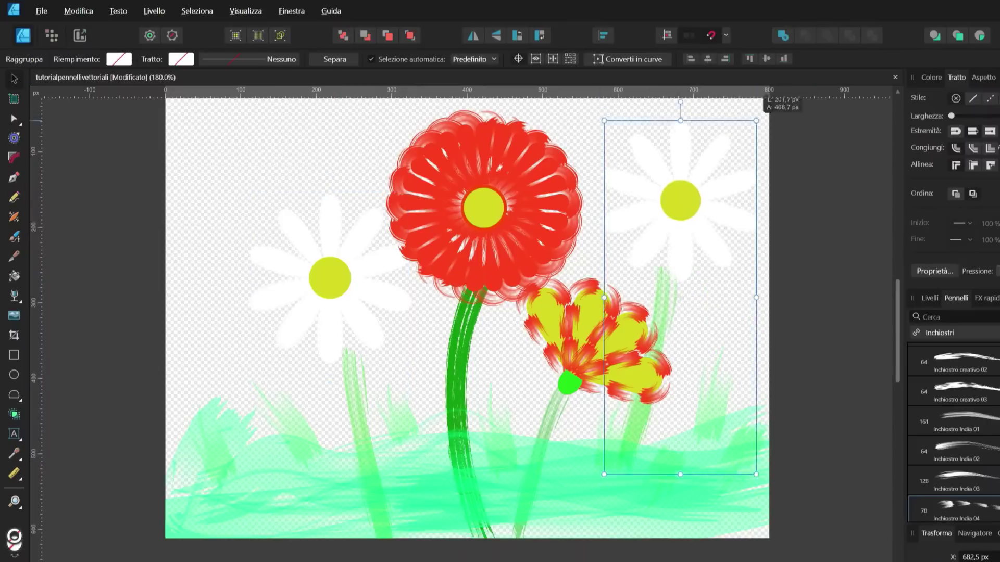
pyautogui.moveTo(769, 112); pyautogui.dragTo(748, 290)
pyautogui.moveTo(730, 340); pyautogui.dragTo(525, 388)
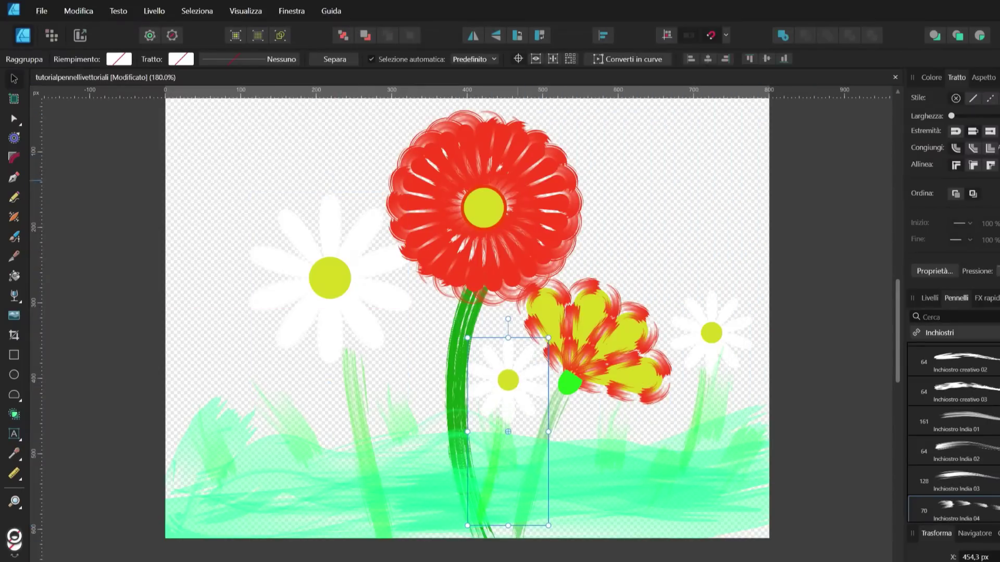
# - Add a smaller copy of the red flower at the far left of the meadow
pyautogui.rightClick(486, 203)
pyautogui.click(524, 245)
pyautogui.moveTo(483, 328); pyautogui.dragTo(634, 328)
pyautogui.moveTo(719, 112); pyautogui.dragTo(634, 323)
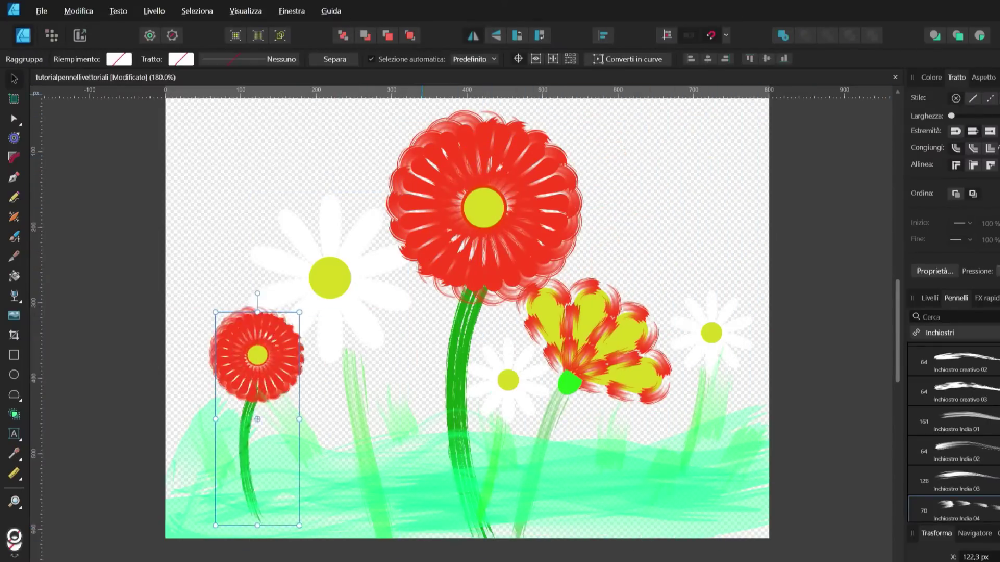
pyautogui.moveTo(592, 432); pyautogui.dragTo(212, 422)
# - Duplicate the yellow-red flower into smaller copies set in the grass left of centre
pyautogui.click(599, 339)
pyautogui.hotkey('ctrl', 'j')
pyautogui.moveTo(594, 339); pyautogui.dragTo(698, 244)
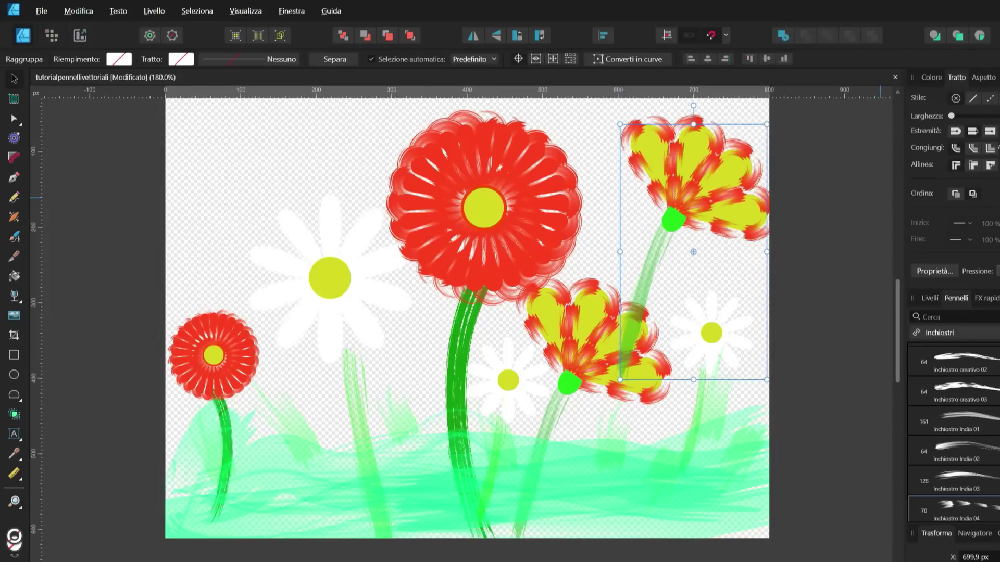
pyautogui.moveTo(770, 122); pyautogui.dragTo(726, 179)
pyautogui.moveTo(686, 218)
pyautogui.mouseDown()
pyautogui.moveTo(401, 411)
pyautogui.moveTo(687, 412)
pyautogui.mouseUp()
pyautogui.hotkey('ctrl', 'j')
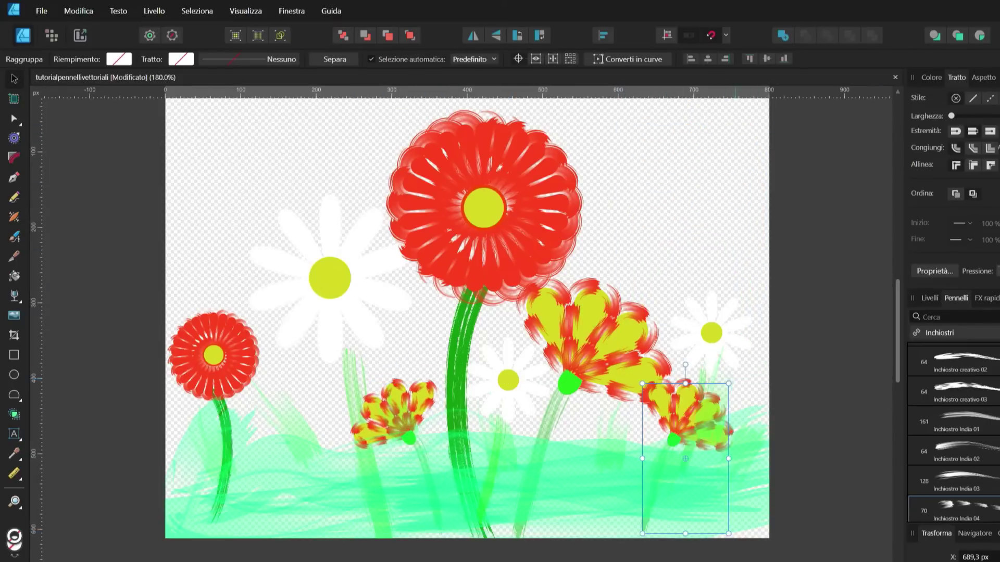
pyautogui.rightClick(715, 540)
pyautogui.press('Escape')
pyautogui.click(42, 11)
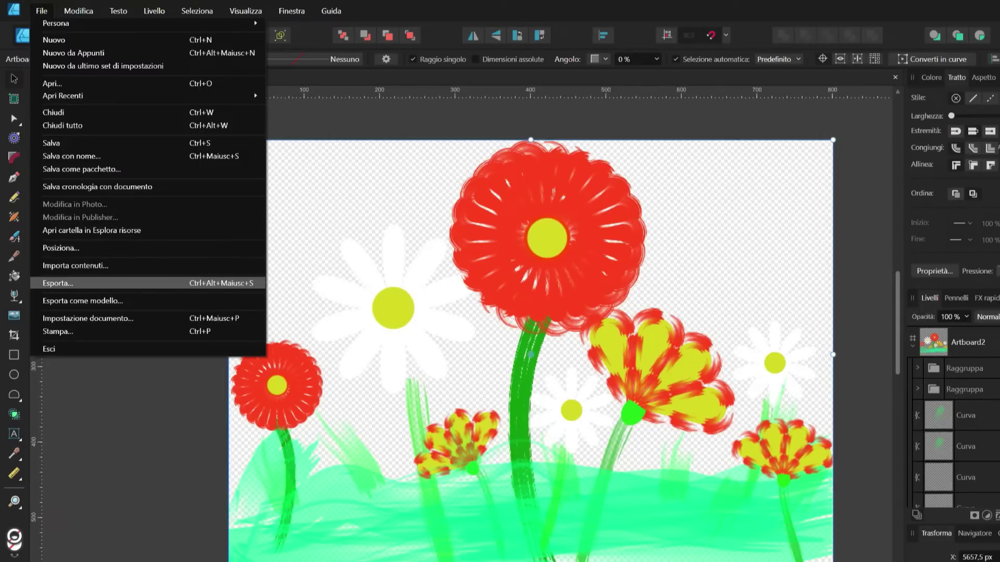
# - Export the flower artboard as PNG named fiori.png in Desktop\pennelli
pyautogui.click(57, 283)
pyautogui.click(706, 510)
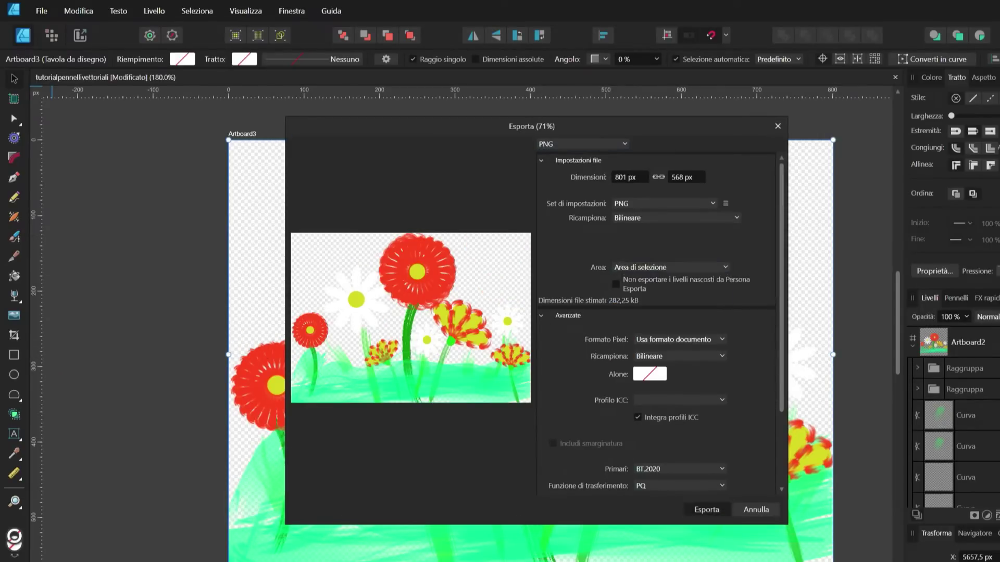
pyautogui.press('BackSpace')
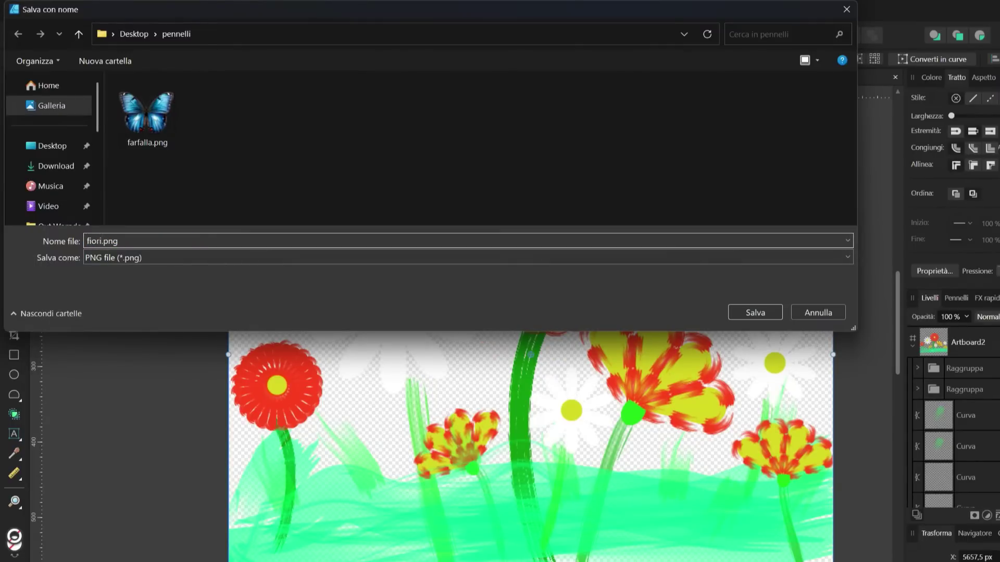
pyautogui.press('Return')
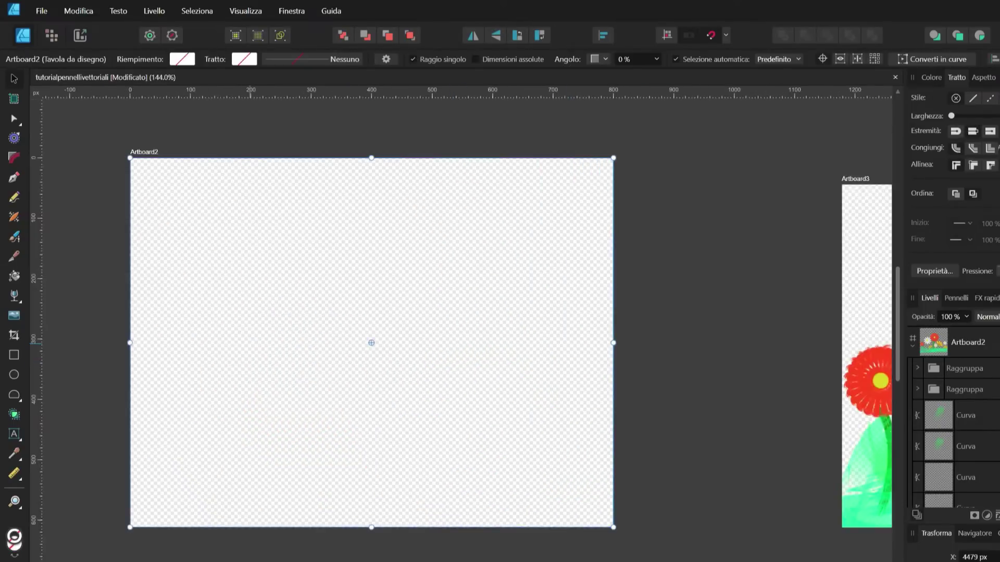
# - Create a new textured image brush from fiori.png in the Pennelli Tutorial category
pyautogui.moveTo(957, 298)
pyautogui.mouseDown()
pyautogui.moveTo(750, 239)
pyautogui.moveTo(692, 210)
pyautogui.mouseUp()
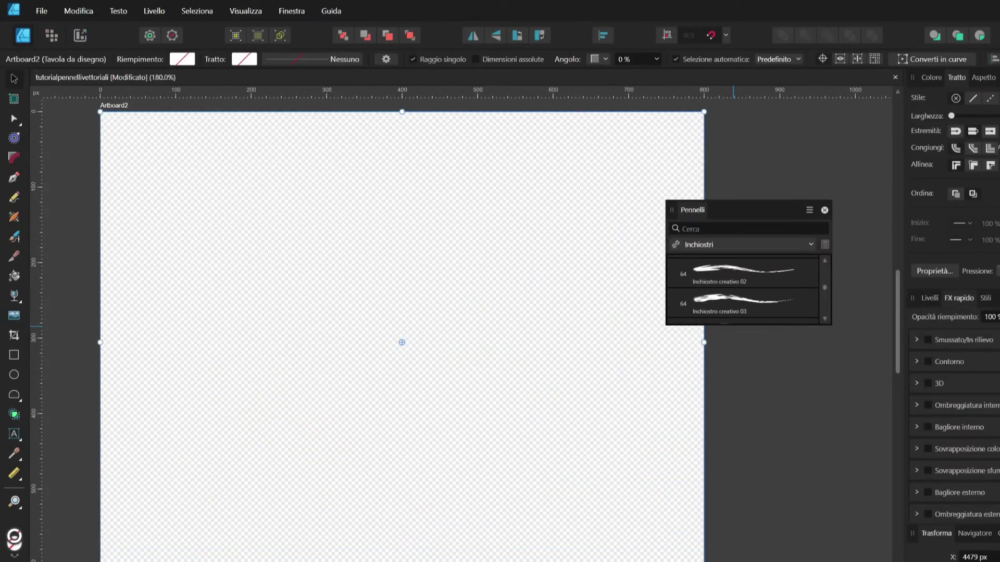
pyautogui.click(742, 245)
pyautogui.click(710, 462)
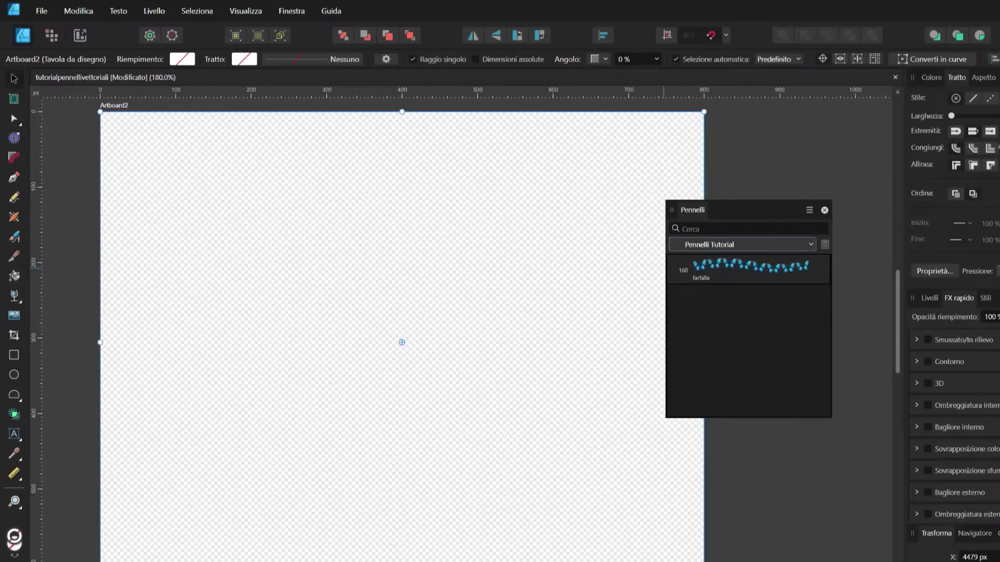
pyautogui.click(809, 210)
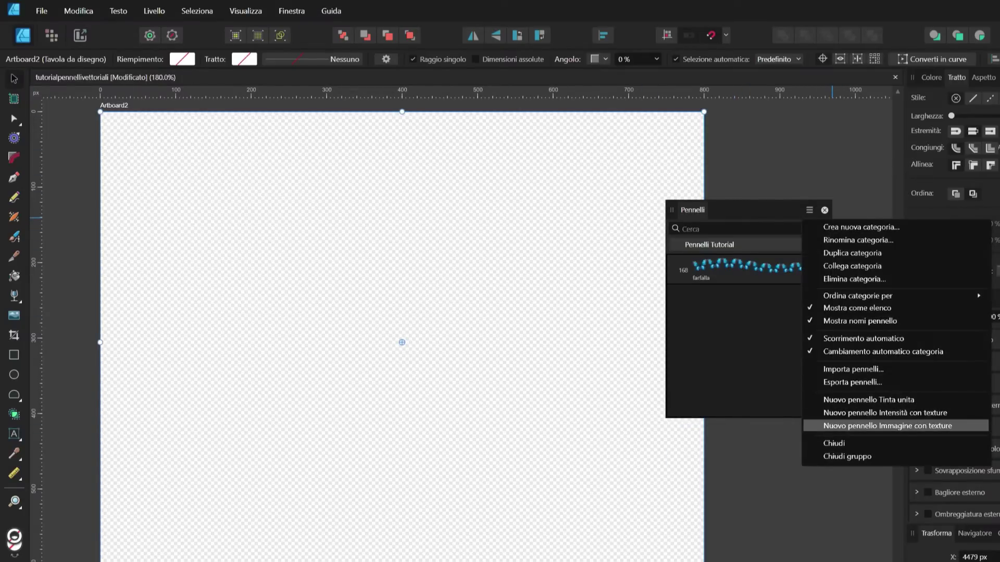
pyautogui.click(887, 425)
pyautogui.click(443, 311)
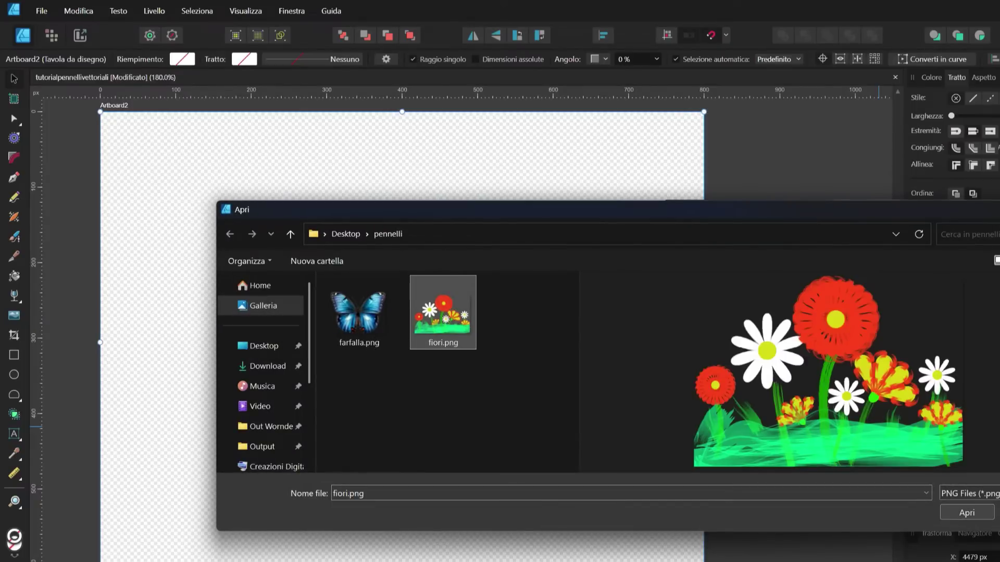
pyautogui.press('Return')
# - Set the fiori brush to 223,7 px width, 6% size variation and Repeat mode
pyautogui.doubleClick(750, 299)
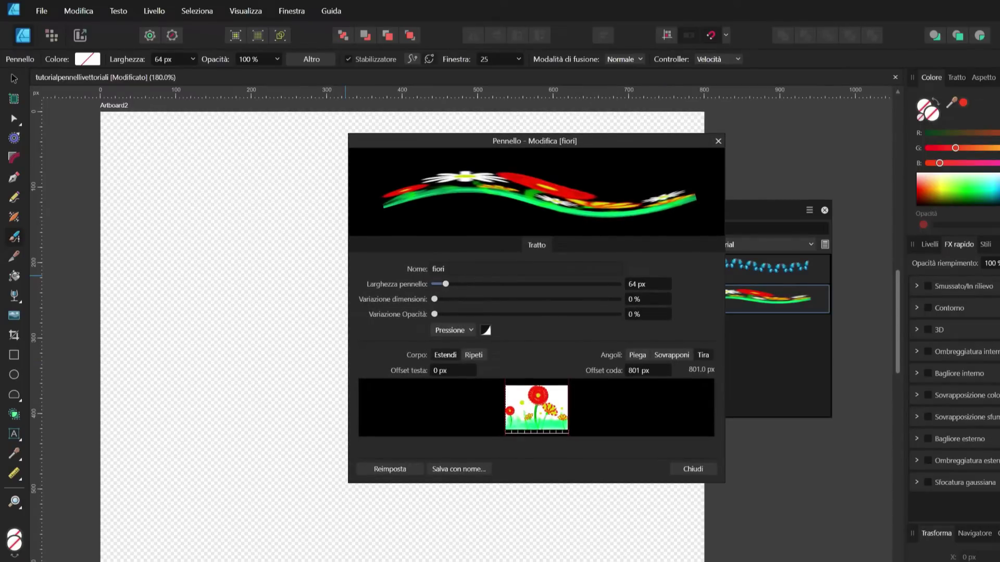
pyautogui.moveTo(445, 283)
pyautogui.mouseDown()
pyautogui.moveTo(467, 284)
pyautogui.moveTo(445, 299)
pyautogui.mouseUp()
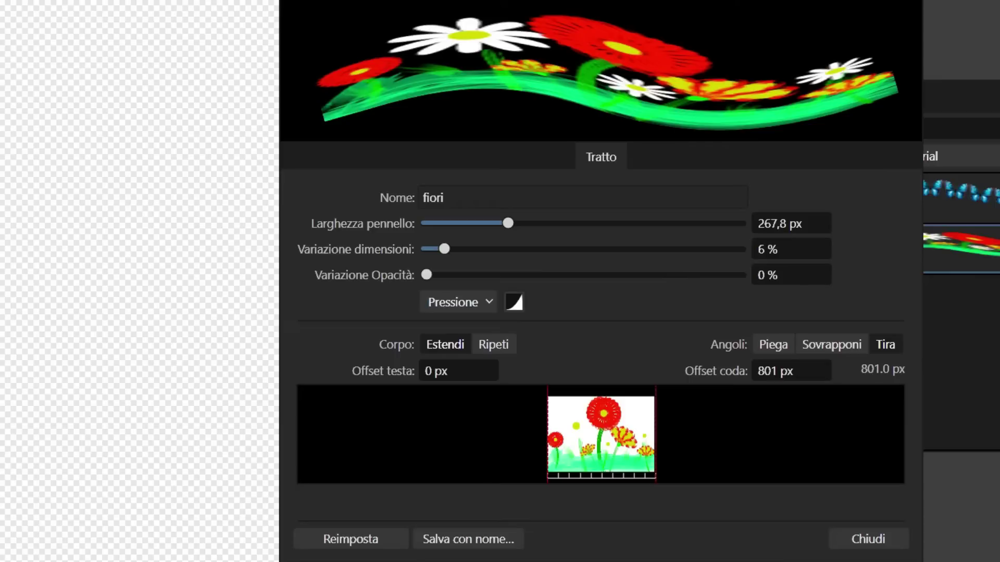
pyautogui.click(473, 355)
pyautogui.moveTo(508, 223)
pyautogui.mouseDown()
pyautogui.moveTo(476, 223)
pyautogui.moveTo(494, 223)
pyautogui.mouseUp()
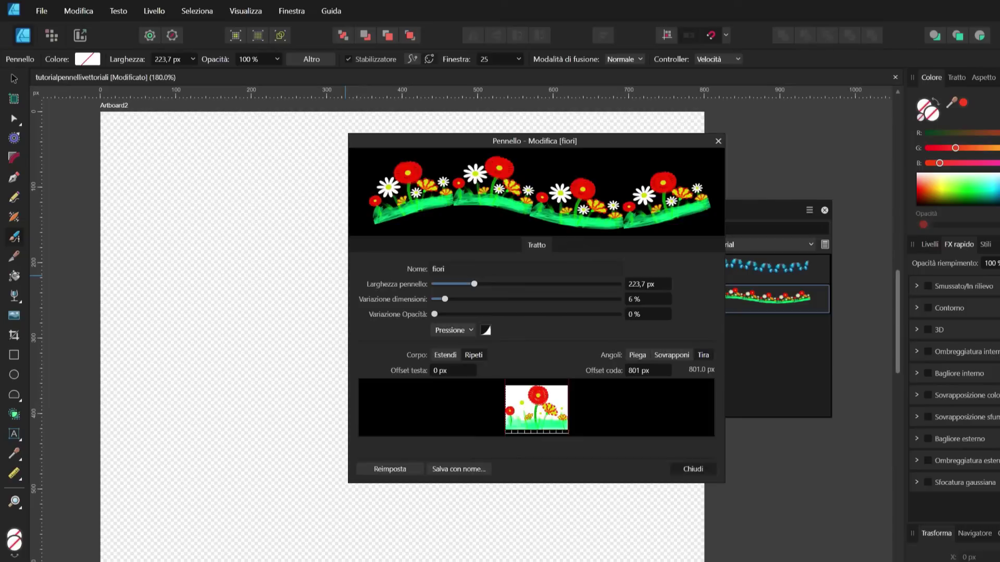
pyautogui.click(693, 468)
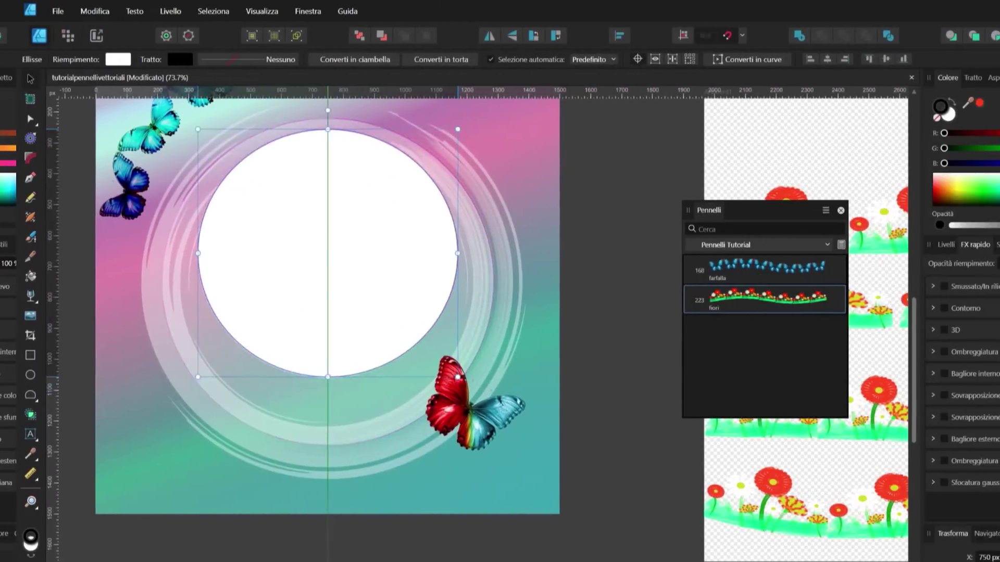
# - Draw a large white-filled ellipse beside the ring poster and nudge it into place
pyautogui.moveTo(311, 282)
pyautogui.mouseDown()
pyautogui.moveTo(430, 257)
pyautogui.moveTo(601, 251)
pyautogui.moveTo(290, 245)
pyautogui.moveTo(312, 282)
pyautogui.mouseUp()
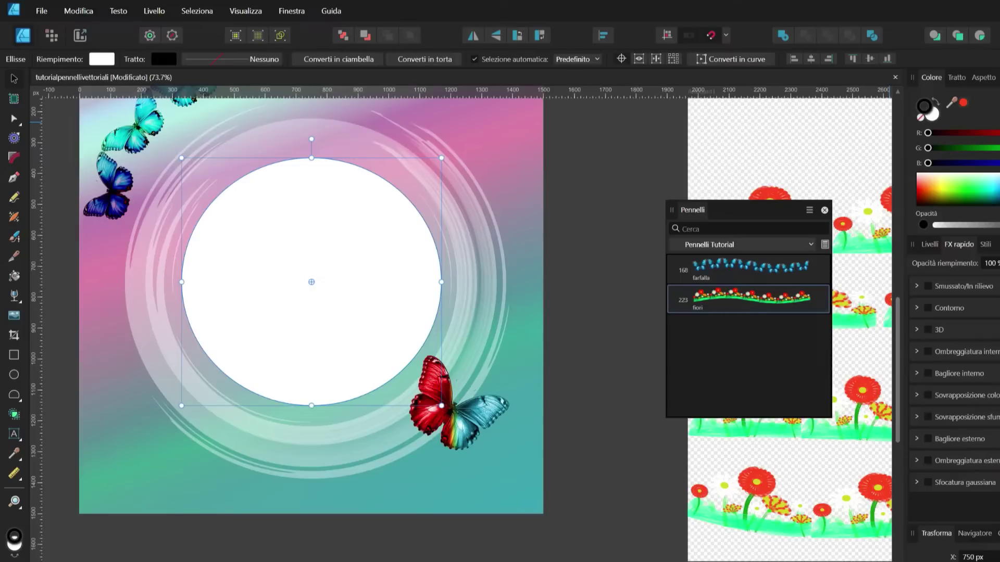
pyautogui.press('/')
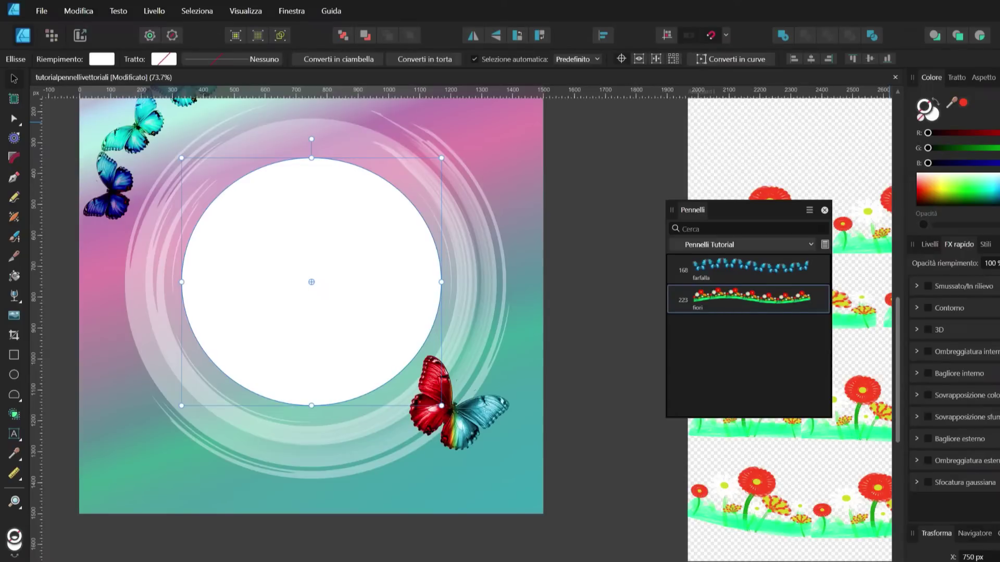
pyautogui.scroll(2, 312, 281)
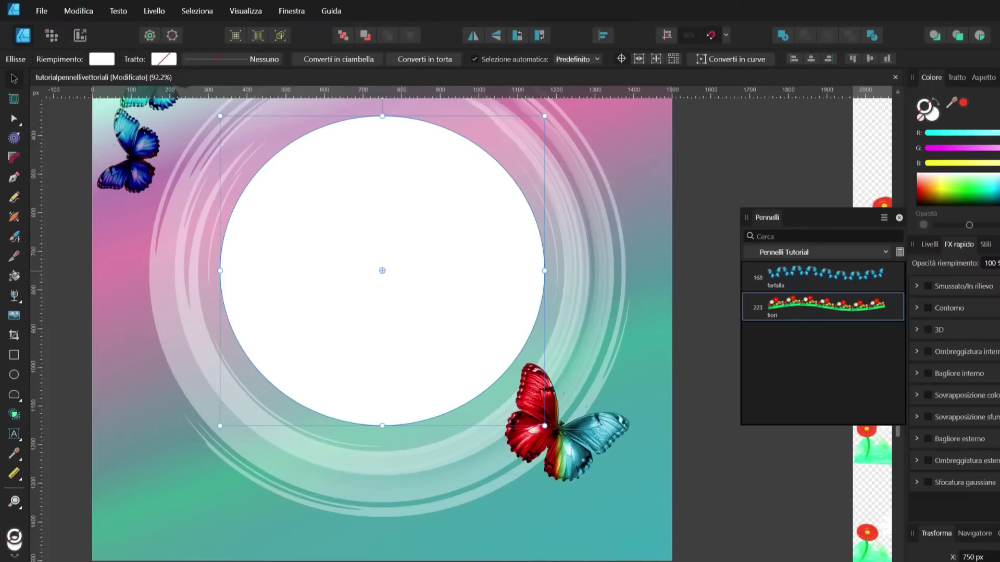
pyautogui.hscroll(3, 364, 312)
pyautogui.moveTo(383, 270); pyautogui.dragTo(590, 475)
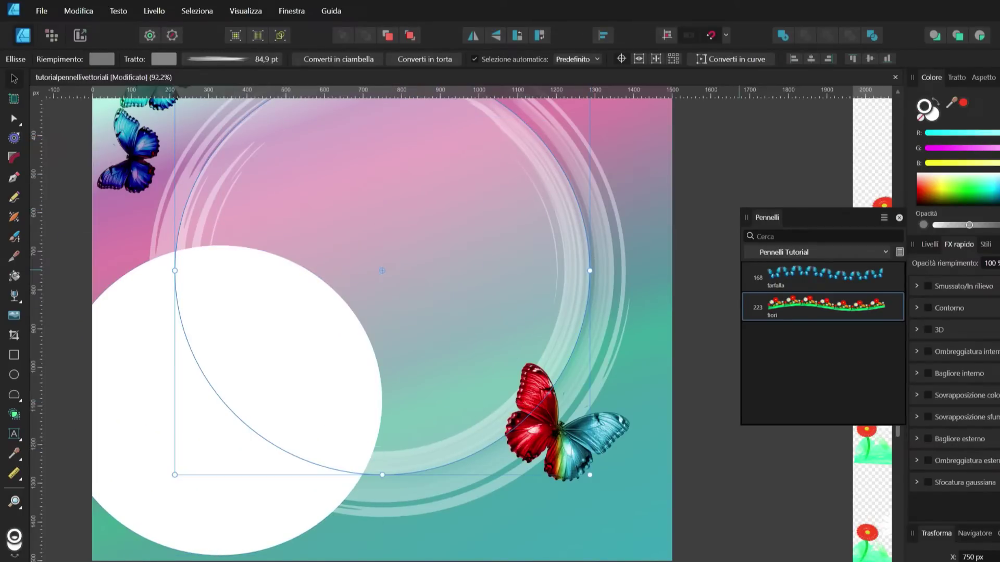
pyautogui.click(823, 306)
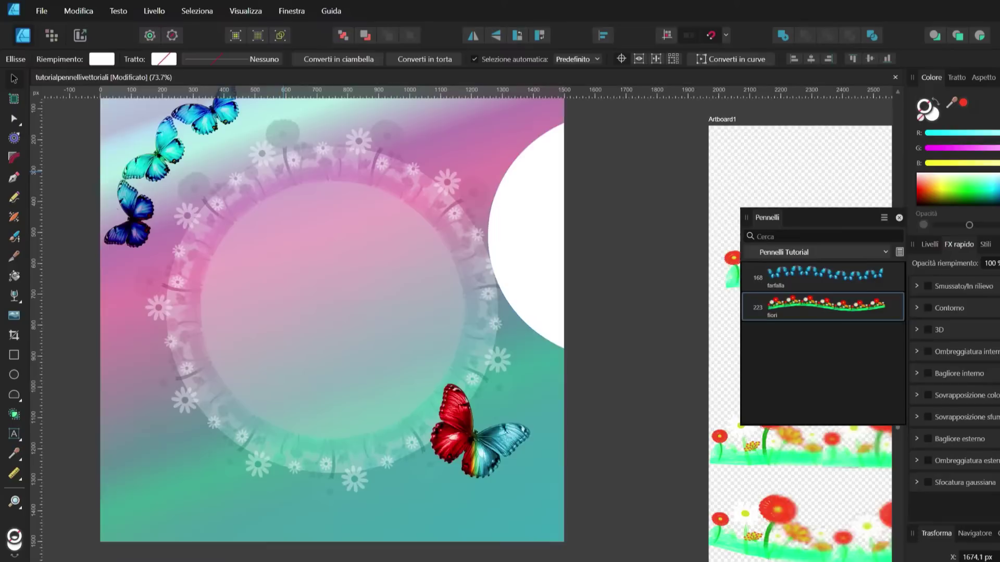
pyautogui.moveTo(613, 232); pyautogui.dragTo(739, 358)
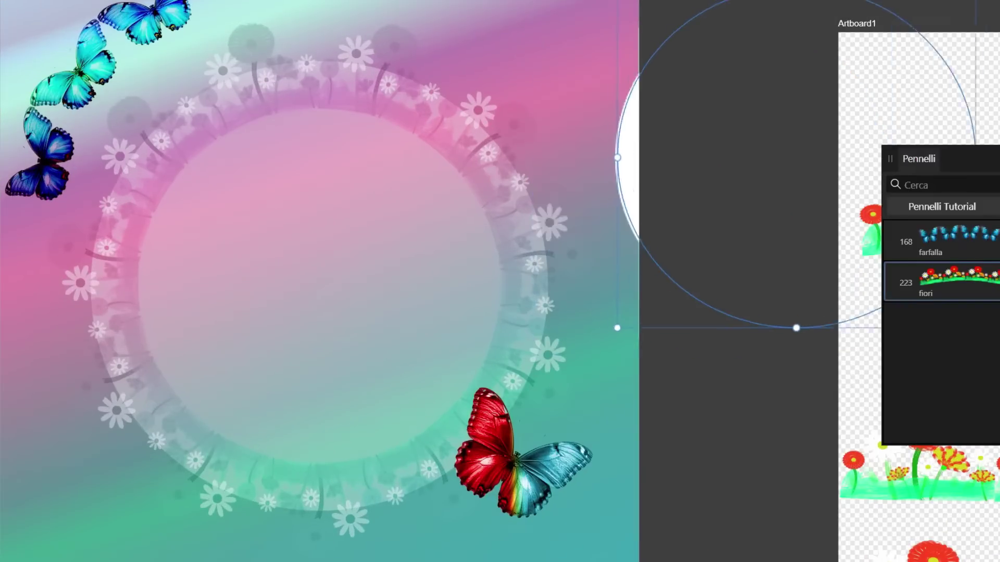
pyautogui.moveTo(796, 158); pyautogui.dragTo(808, 152)
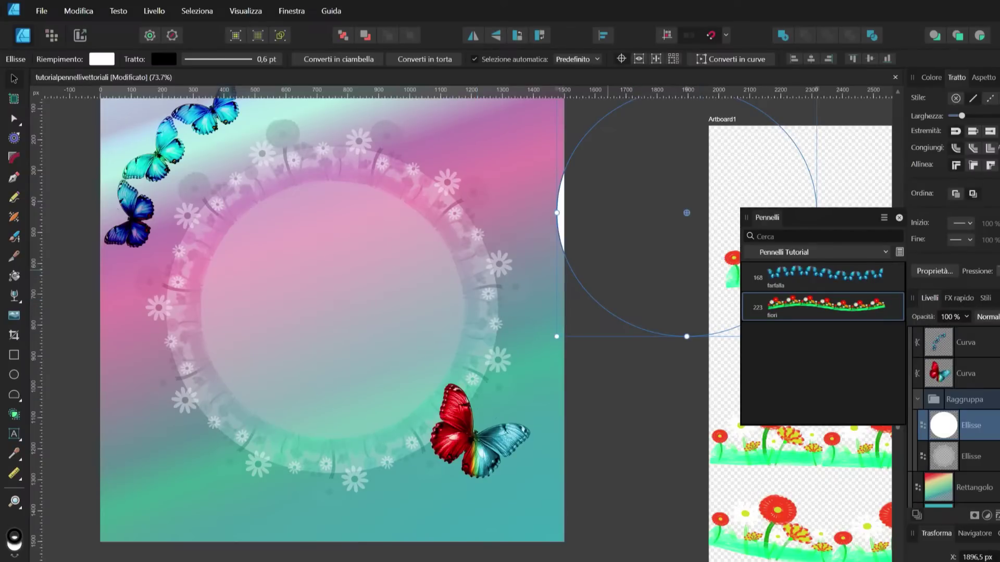
# - Move the circle into the wreath centre, give it a fiori brush stroke, and lower its opacity
pyautogui.moveTo(686, 212); pyautogui.dragTo(332, 306)
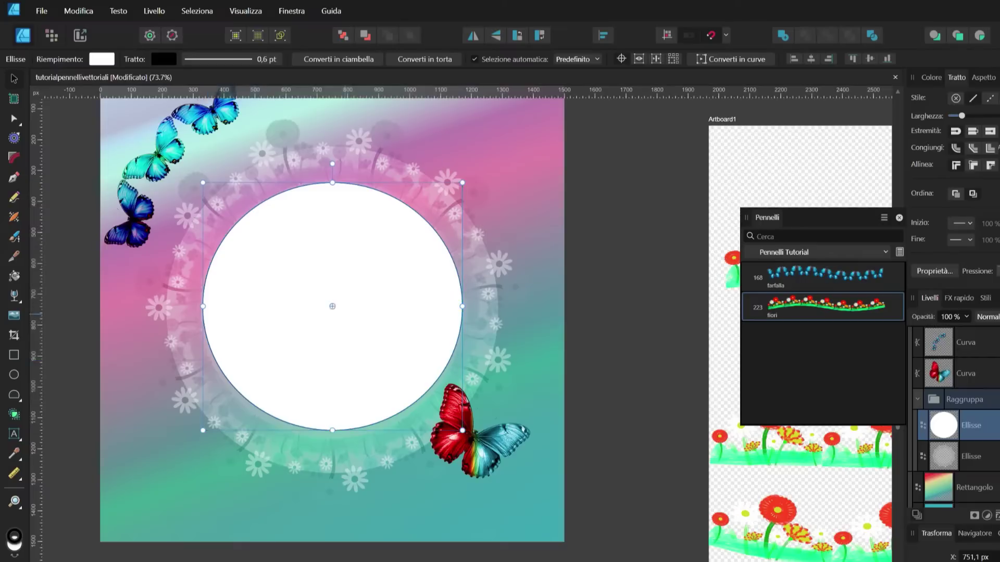
pyautogui.click(825, 305)
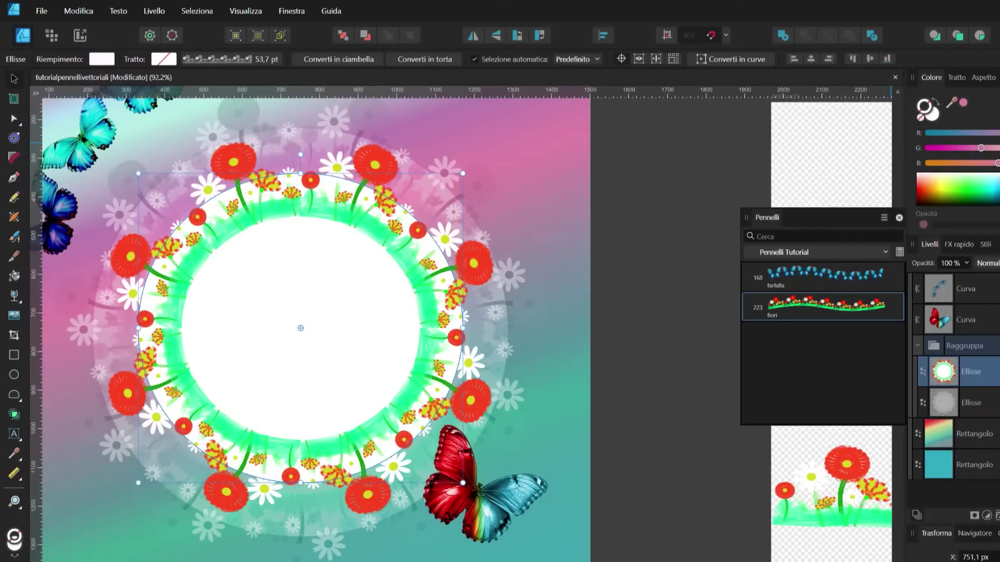
pyautogui.click(966, 263)
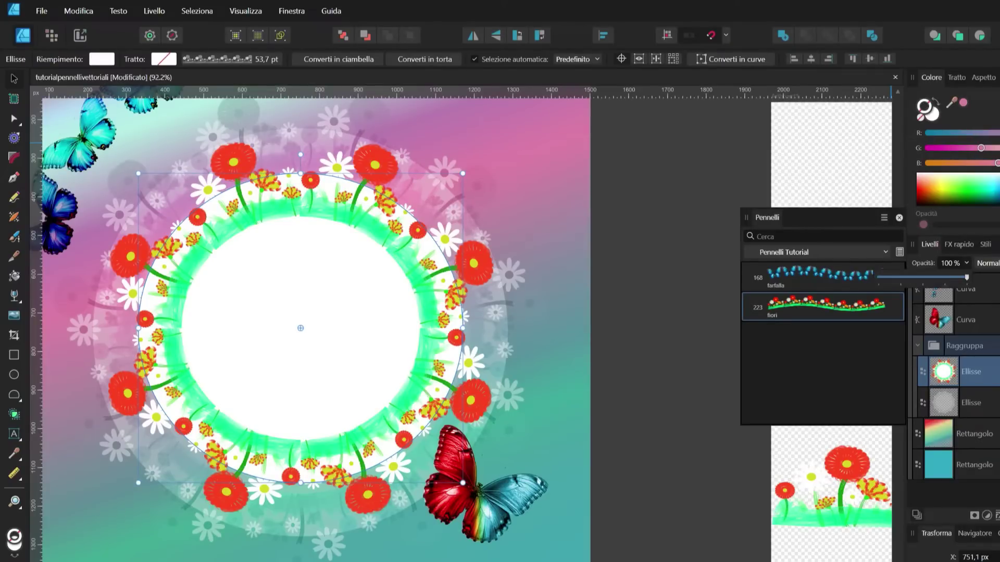
pyautogui.moveTo(968, 277)
pyautogui.mouseDown()
pyautogui.moveTo(904, 277)
pyautogui.moveTo(962, 278)
pyautogui.mouseUp()
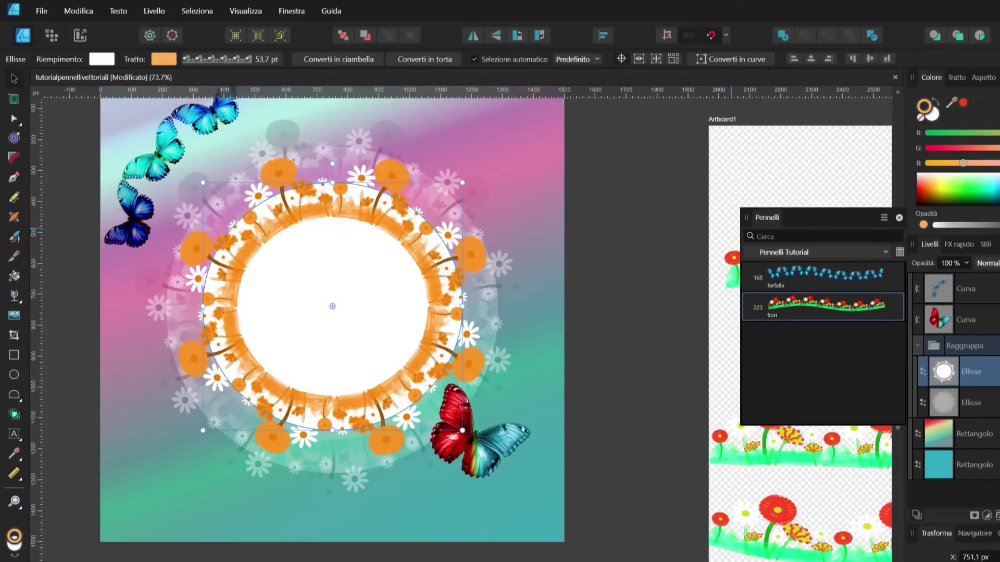
# - Give the fiori flower ring a rainbow gradient stroke
pyautogui.moveTo(951, 102); pyautogui.dragTo(529, 165)
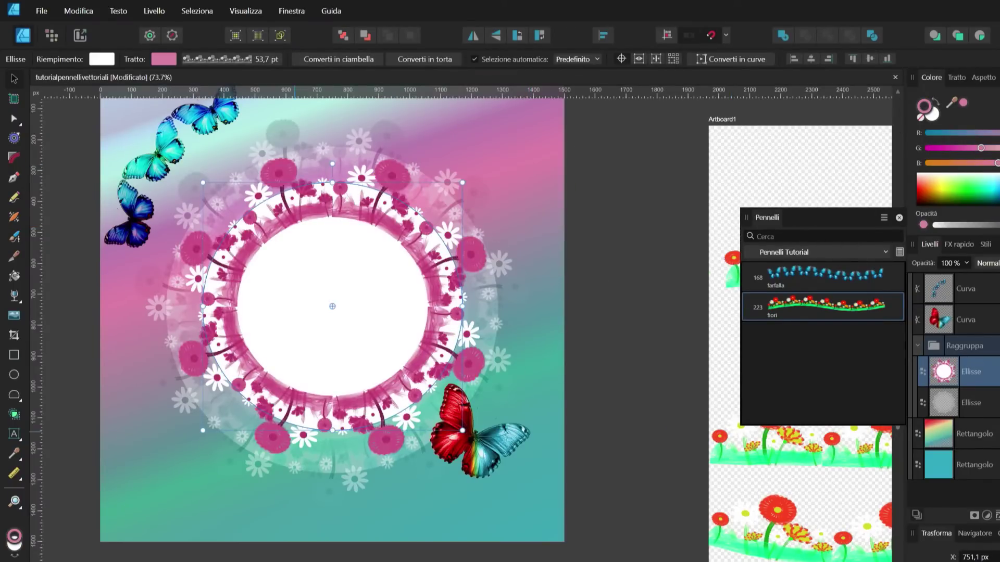
pyautogui.scroll(1, 332, 313)
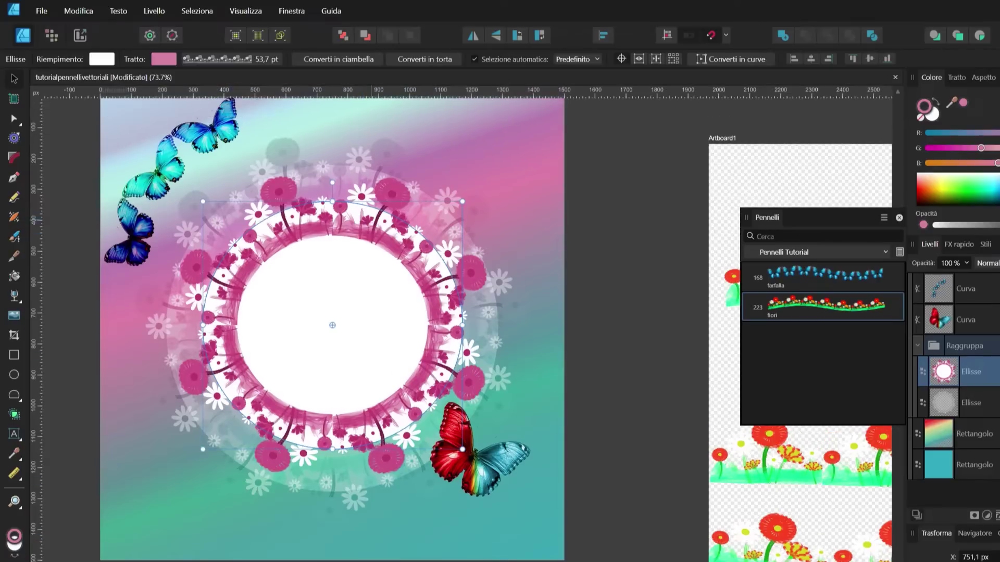
pyautogui.scroll(1, 458, 312)
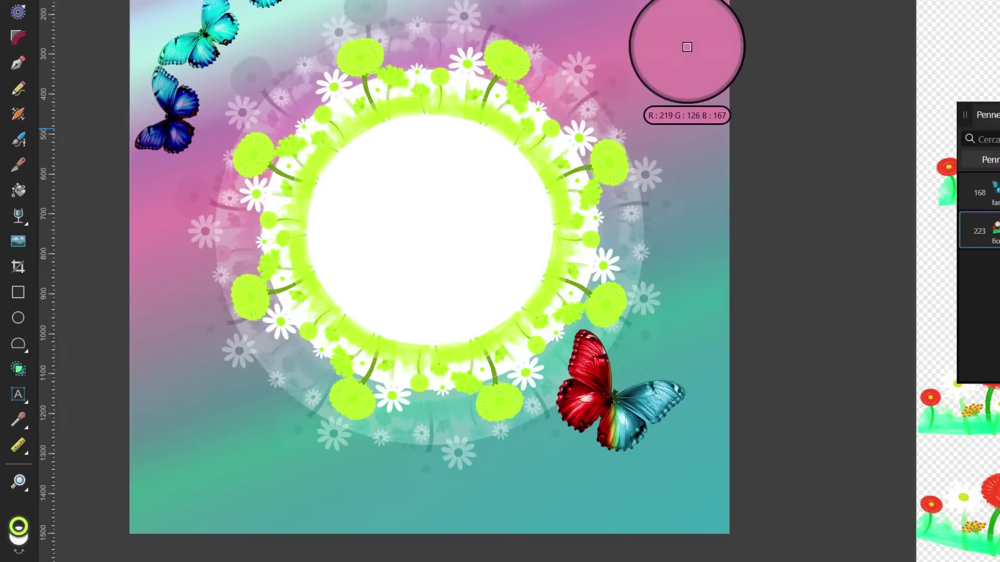
pyautogui.press('v')
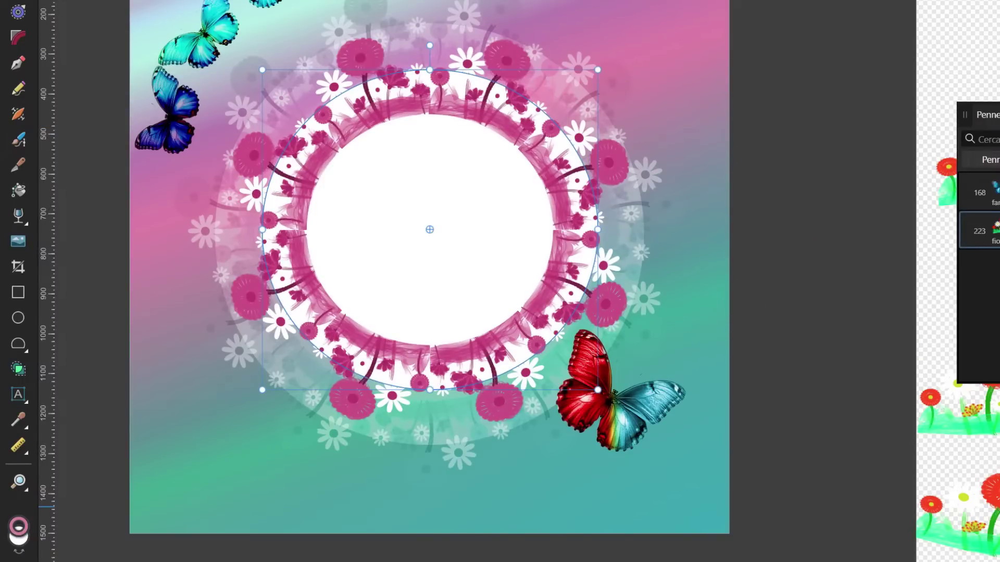
pyautogui.scroll(1, 594, 117)
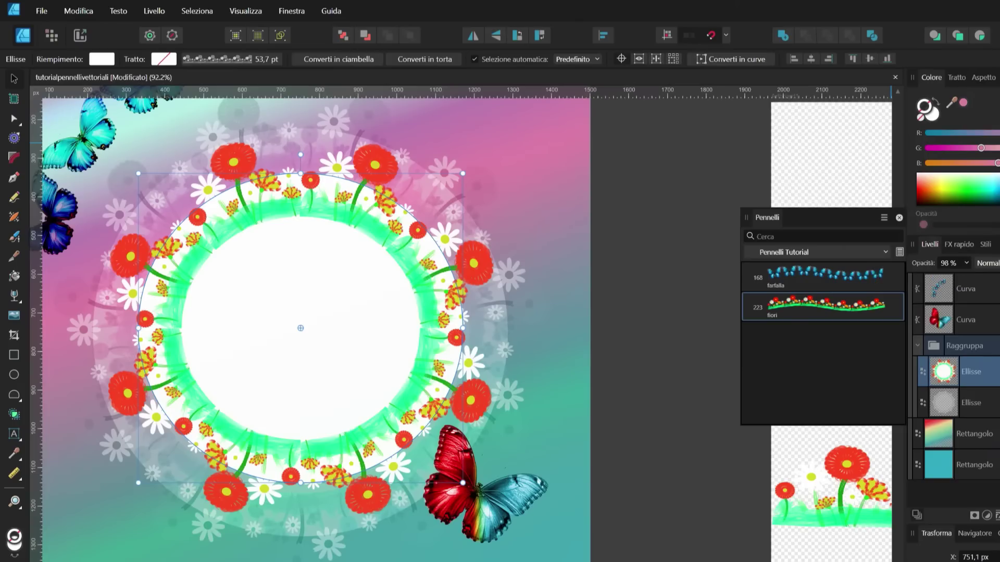
pyautogui.click(101, 58)
pyautogui.click(160, 83)
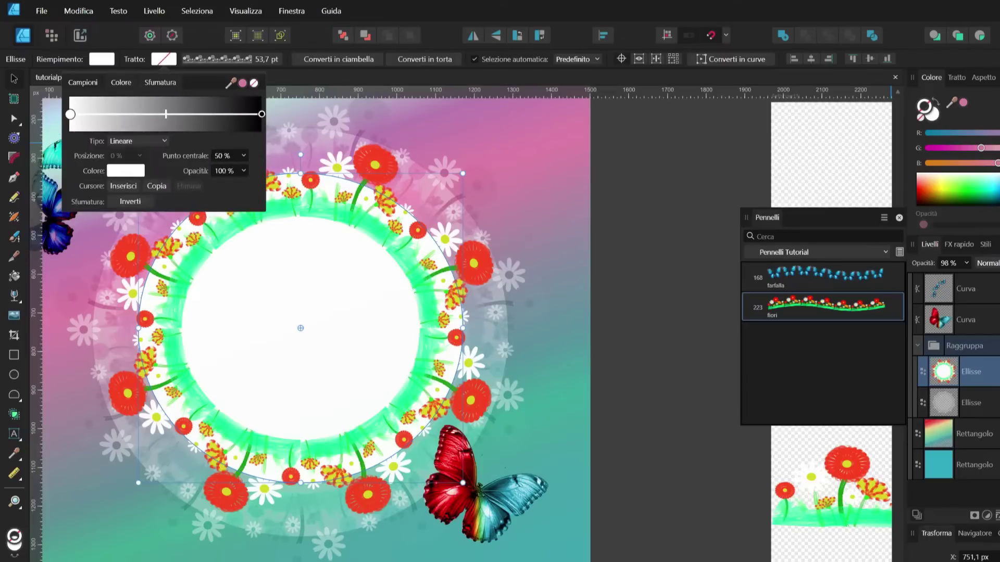
pyautogui.click(83, 82)
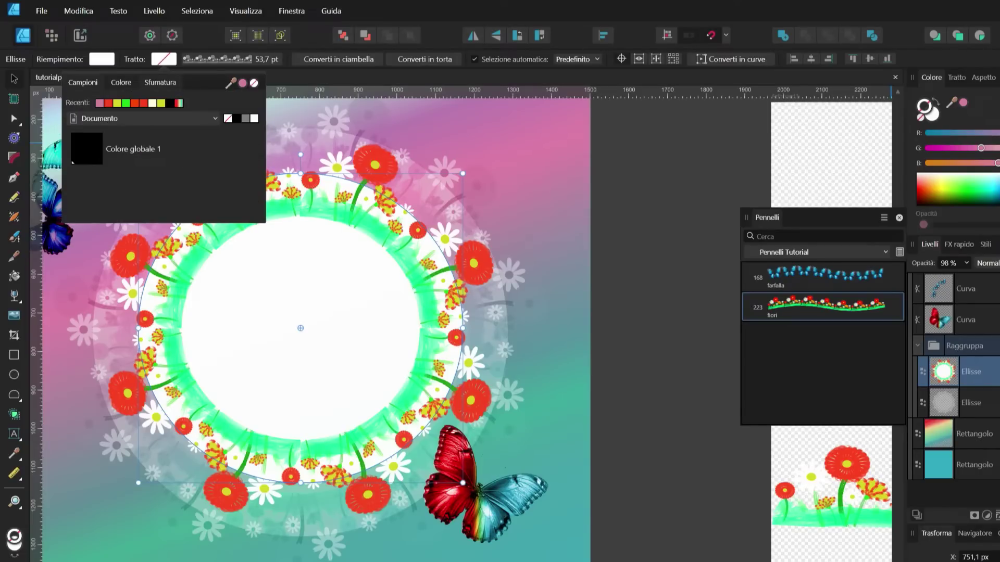
pyautogui.click(179, 103)
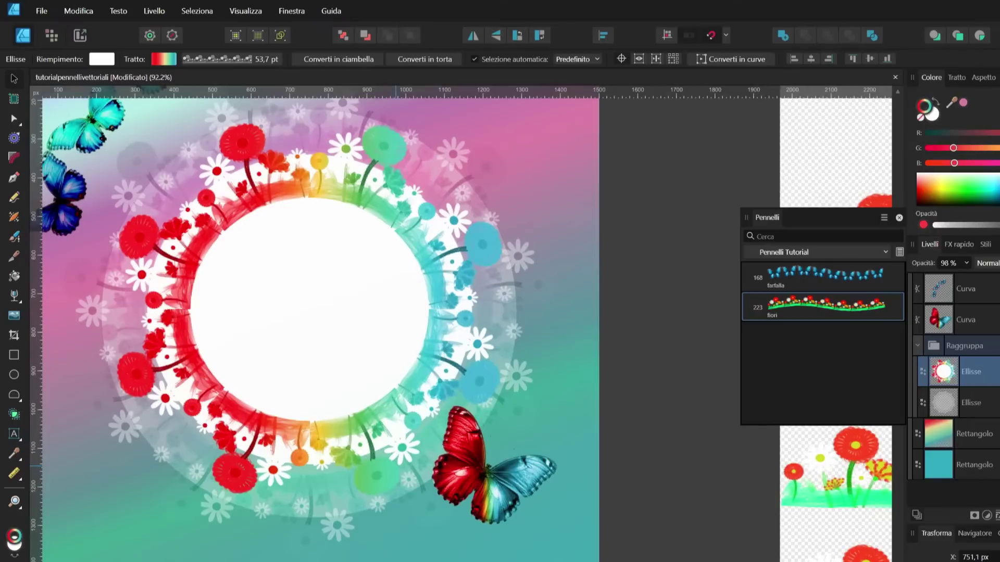
# - Recolour the lower-right butterfly stroke cyan
pyautogui.click(485, 471)
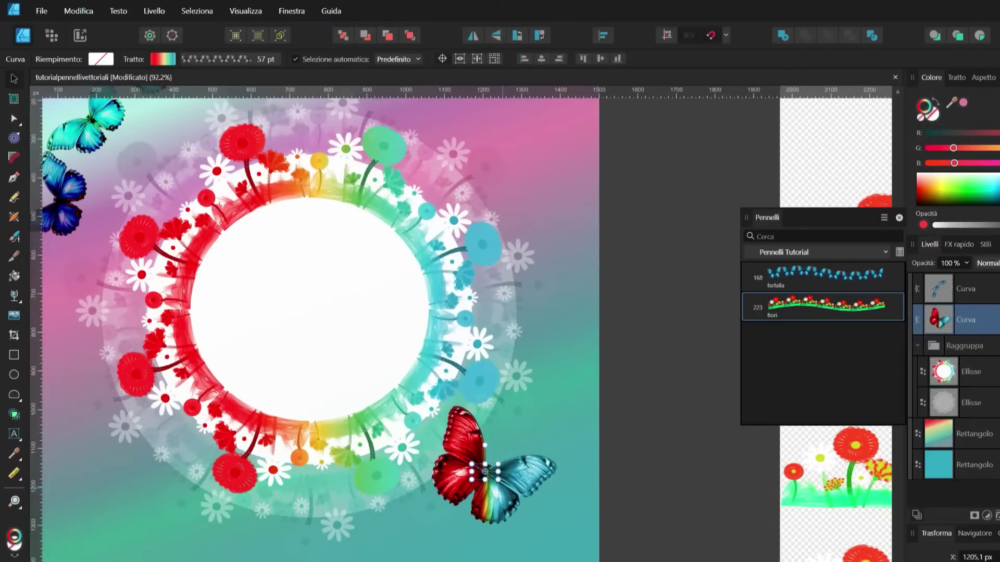
pyautogui.hotkey('ctrl', 'z')
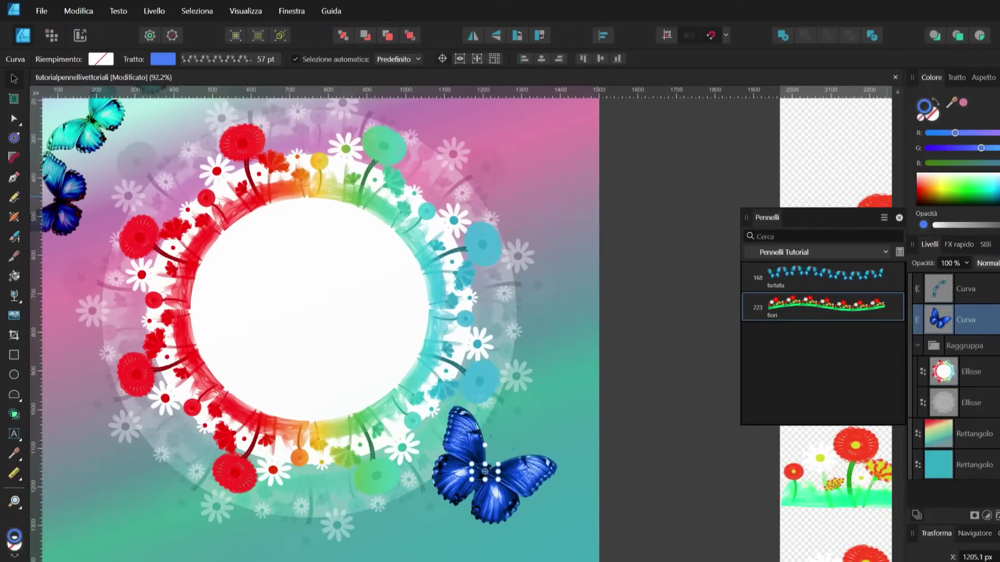
pyautogui.hotkey('ctrl', 'z')
pyautogui.hotkey('ctrl', '-')
pyautogui.hotkey('ctrl', 'z')
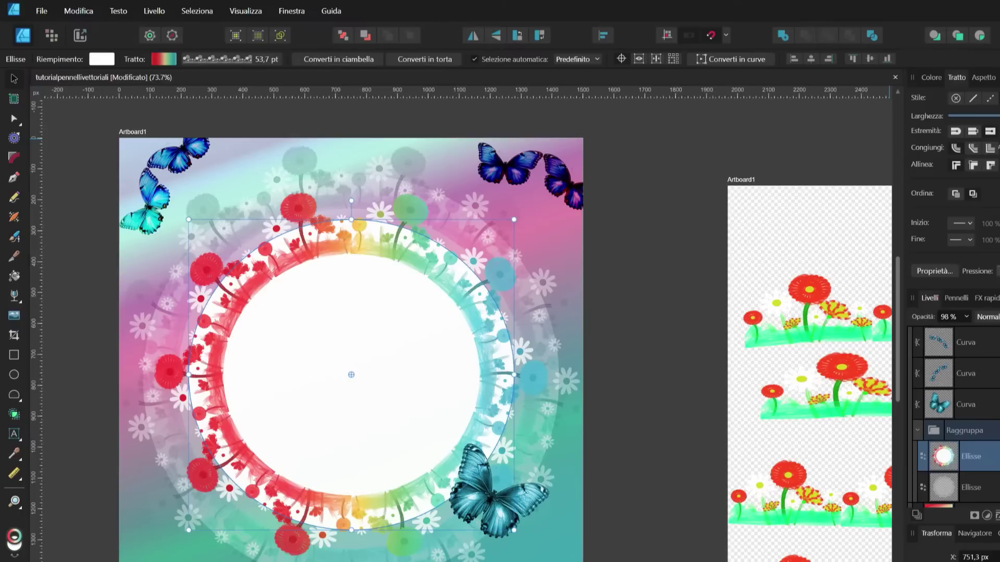
# - Add a Bevel/Emboss layer effect with a larger radius to the white circle
pyautogui.click(344, 161)
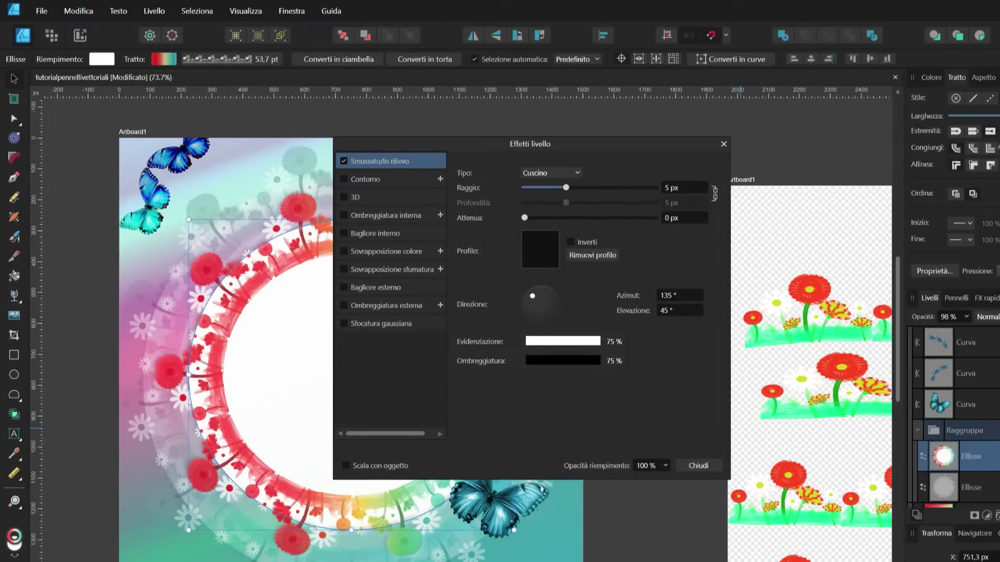
pyautogui.moveTo(365, 145); pyautogui.dragTo(508, 148)
pyautogui.moveTo(709, 191); pyautogui.dragTo(739, 191)
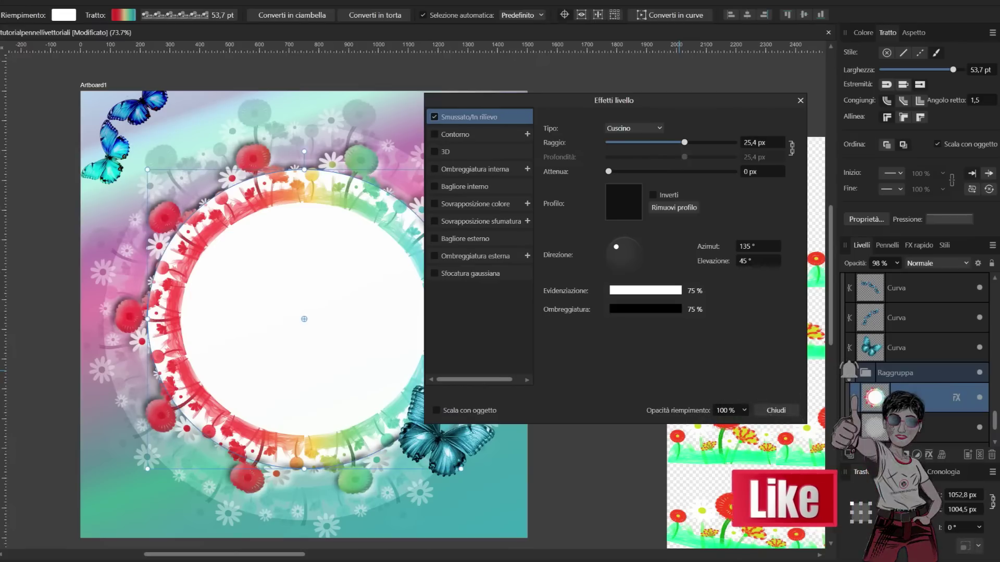
pyautogui.press('Escape')
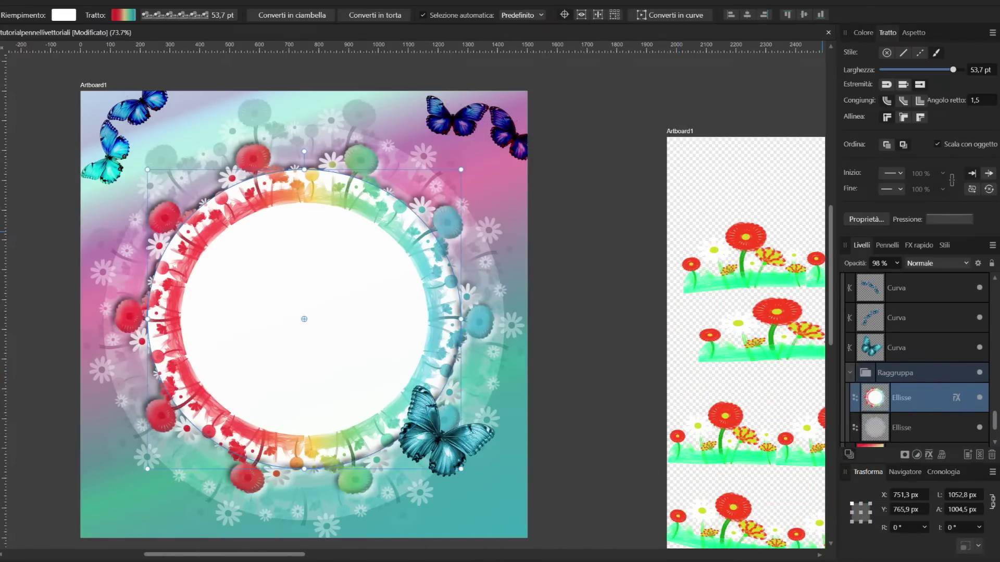
# - Place the rainbow stroke behind the fill and set its width to 45,8 pt
pyautogui.click(903, 145)
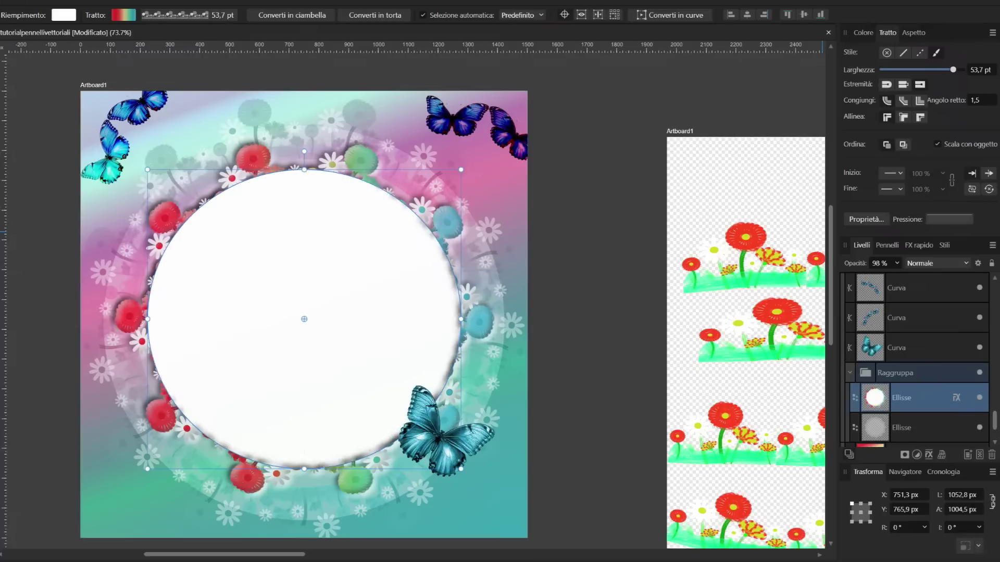
pyautogui.click(886, 144)
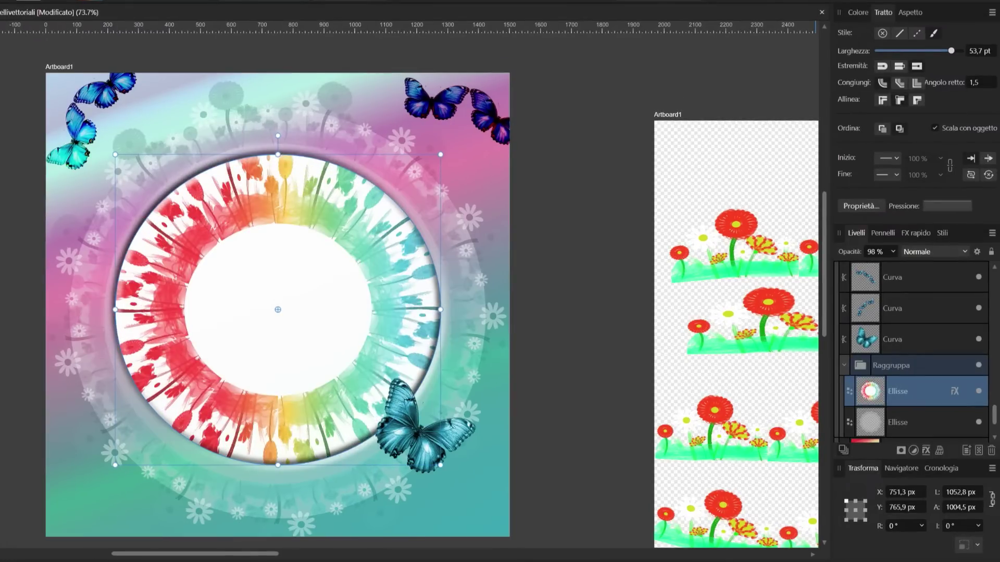
pyautogui.click(899, 128)
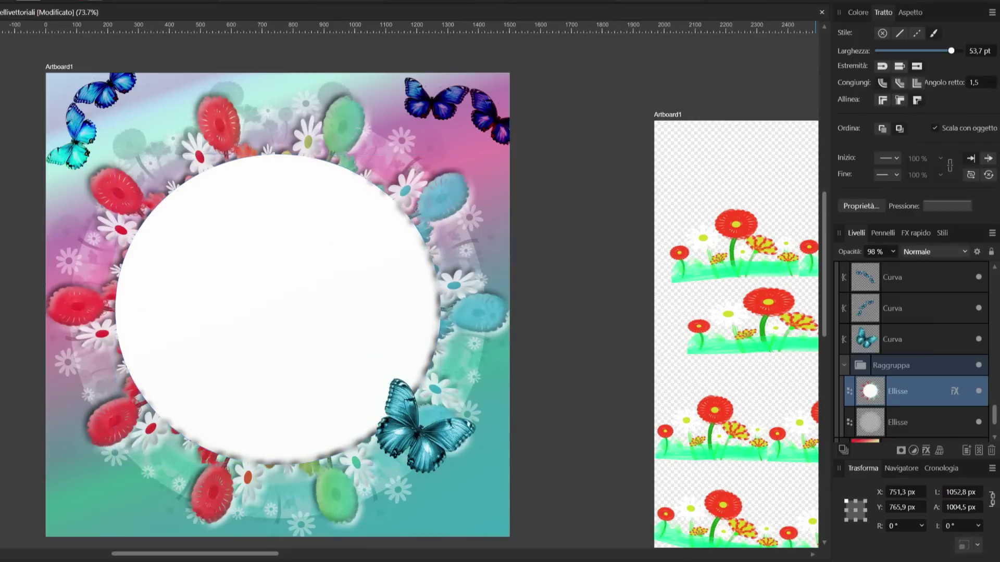
pyautogui.moveTo(951, 51); pyautogui.dragTo(946, 51)
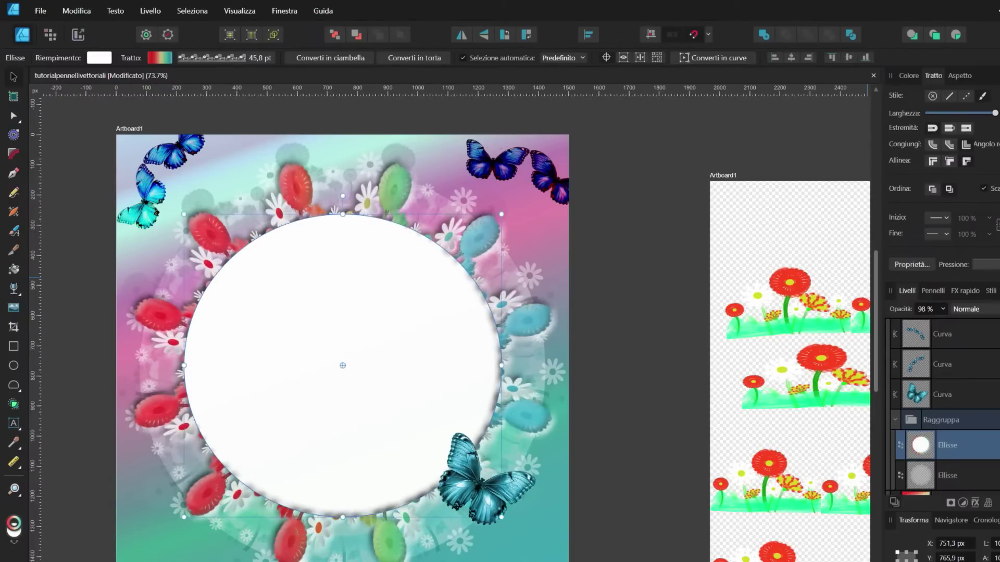
# - Type the word SPRING and format it in Azo Sans Uber at 48 pt
pyautogui.moveTo(979, 113); pyautogui.dragTo(995, 113)
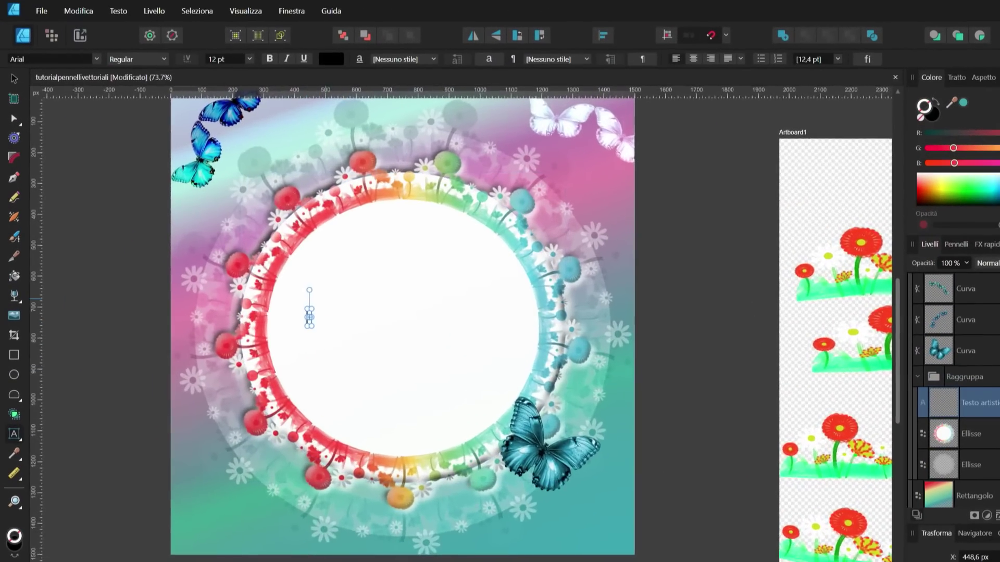
pyautogui.write('SPRING')
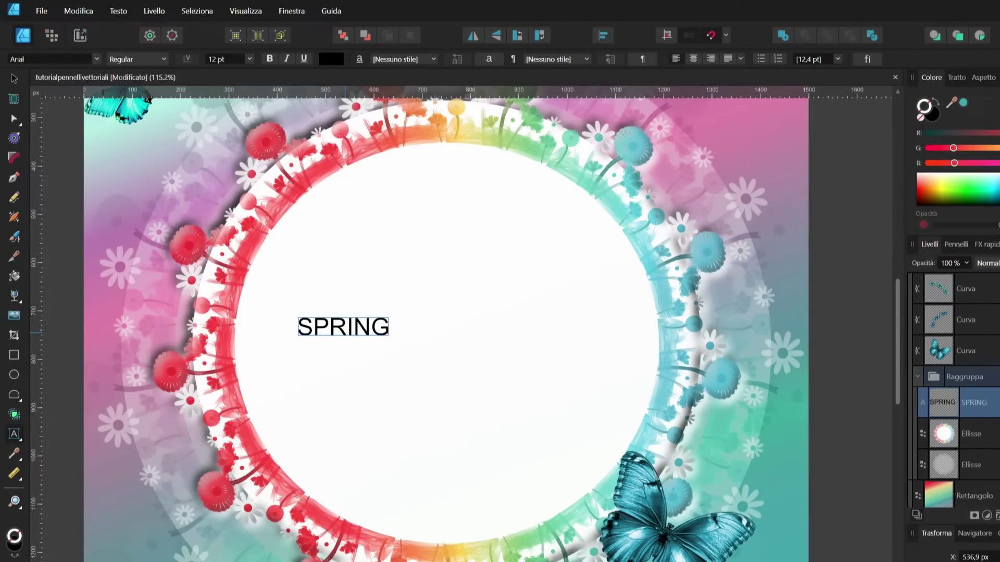
pyautogui.doubleClick(344, 327)
pyautogui.click(52, 59)
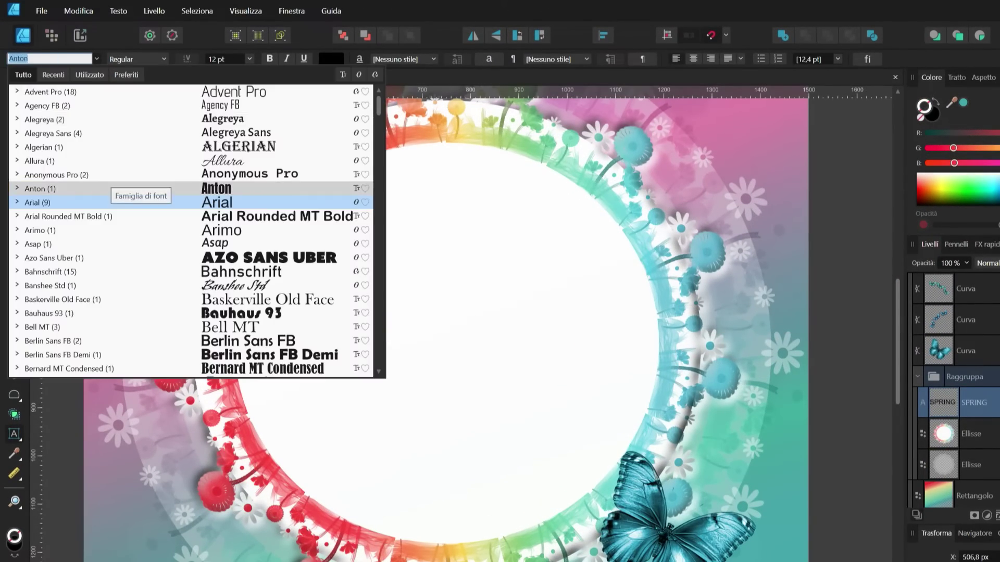
pyautogui.click(57, 257)
pyautogui.click(249, 59)
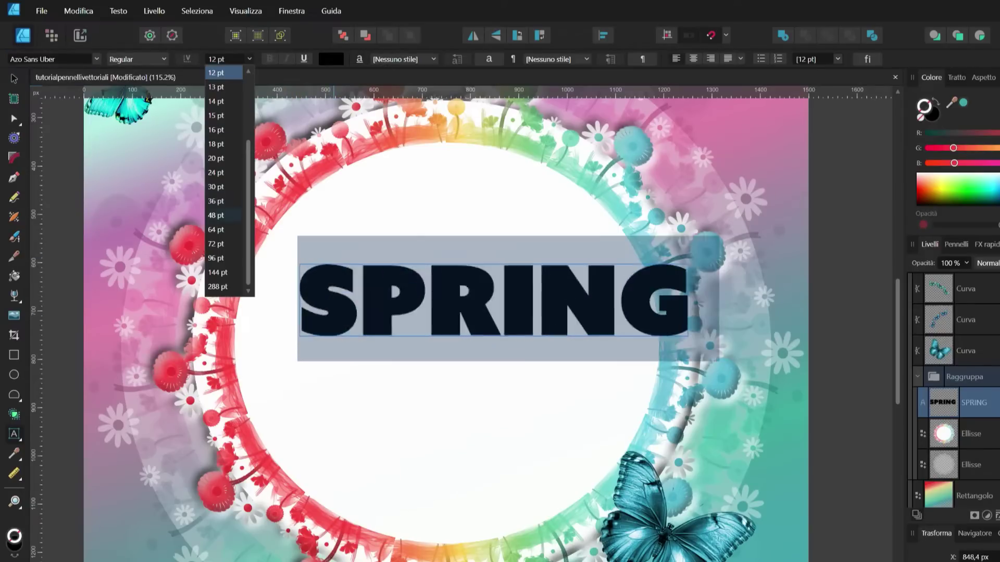
pyautogui.click(229, 218)
pyautogui.press('Escape')
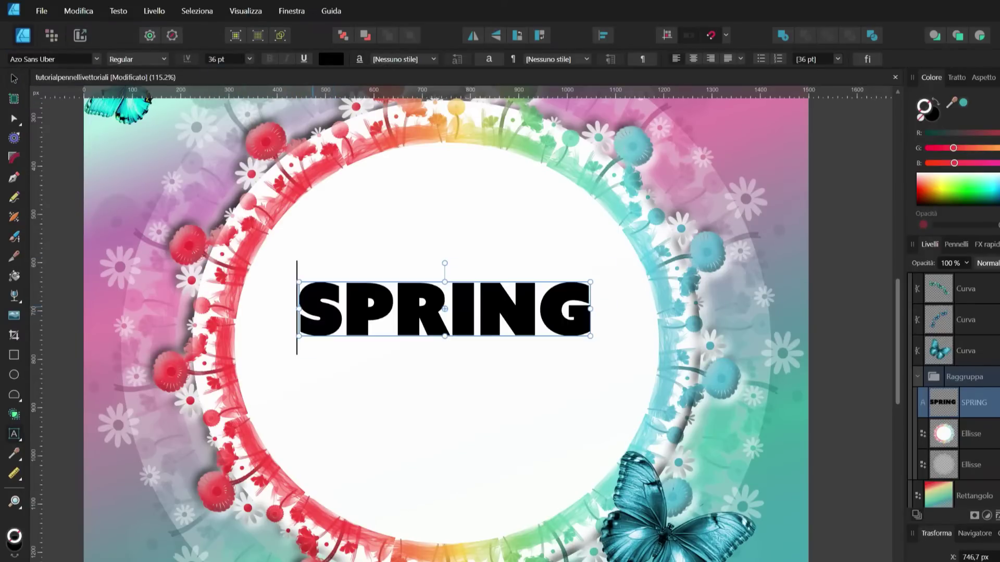
pyautogui.hotkey('ctrl', 'shift', '.')
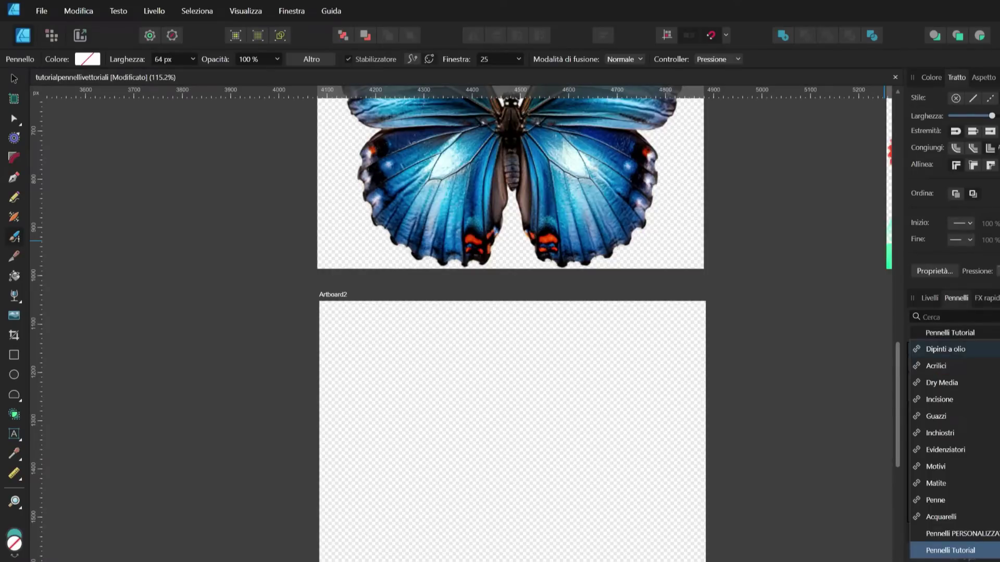
# - Paint an Incisione brush stroke, repeat it in coloured bands, and move them to Artboard2's top
pyautogui.click(939, 399)
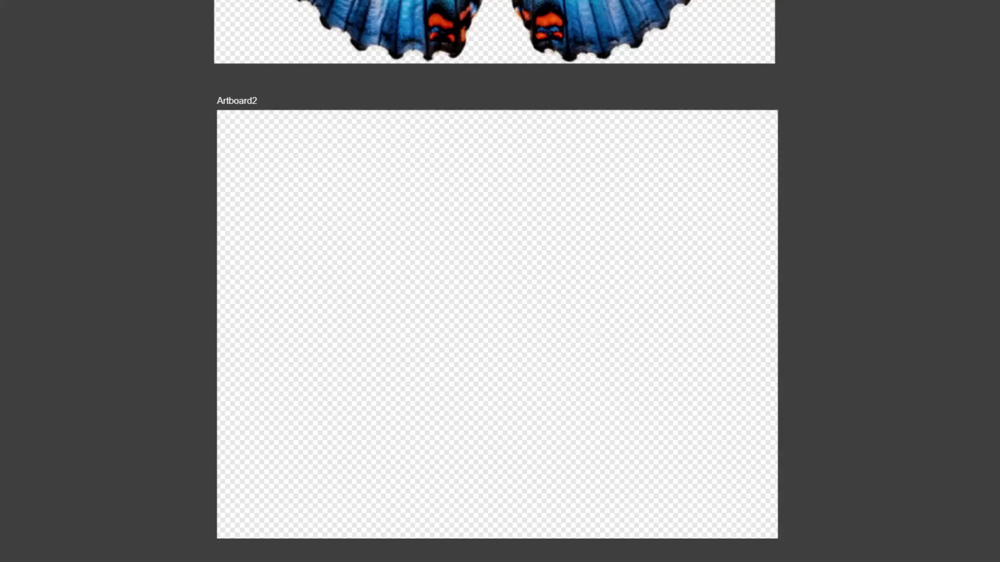
pyautogui.moveTo(320, 372); pyautogui.dragTo(762, 374)
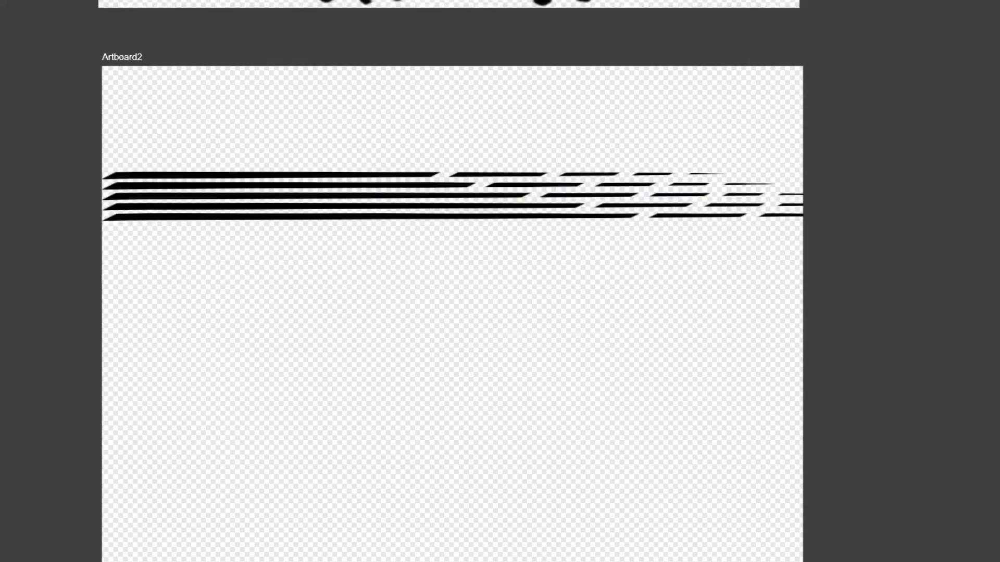
pyautogui.click(522, 197)
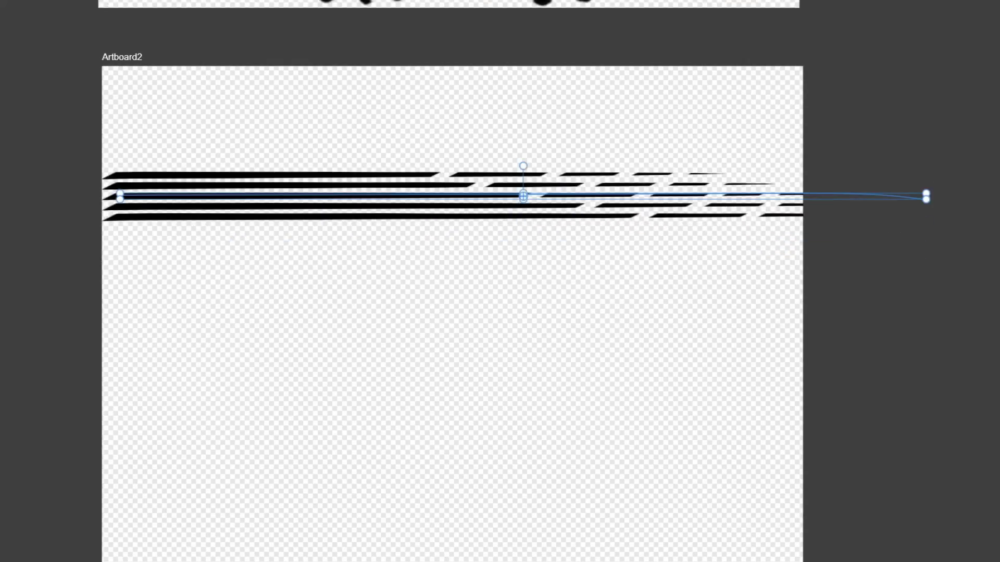
pyautogui.hotkey('ctrl', 'd')
pyautogui.hotkey('ctrl', 'd')
pyautogui.hotkey('ctrl', 'd')
pyautogui.hotkey('ctrl', 'd')
pyautogui.hotkey('ctrl', 'd')
pyautogui.hotkey('ctrl', 'd')
pyautogui.hotkey('ctrl', 'd')
pyautogui.hotkey('ctrl', 'd')
pyautogui.hotkey('ctrl', 'd')
pyautogui.hotkey('ctrl', 'd')
pyautogui.hotkey('ctrl', 'd')
pyautogui.hotkey('ctrl', 'd')
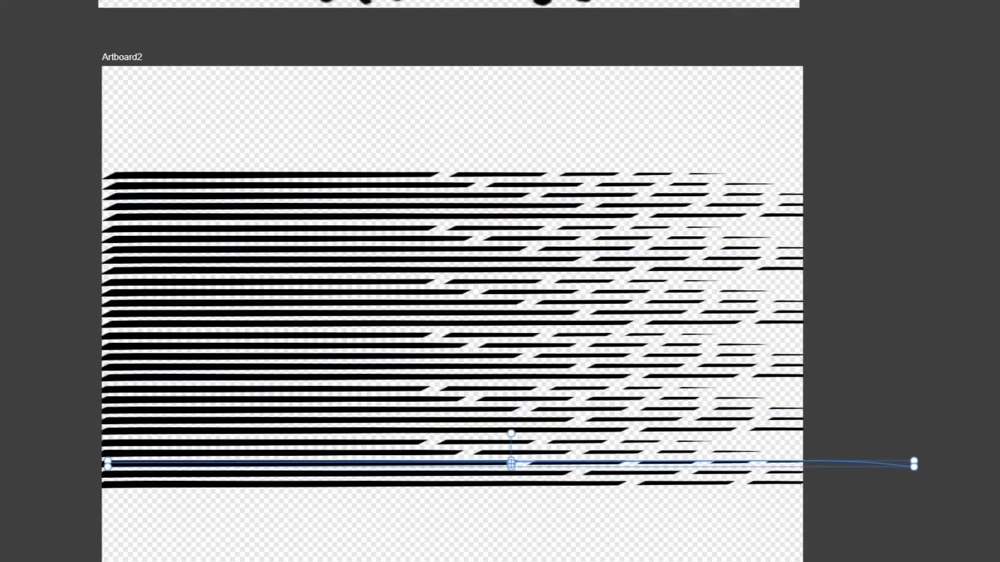
pyautogui.click(523, 197)
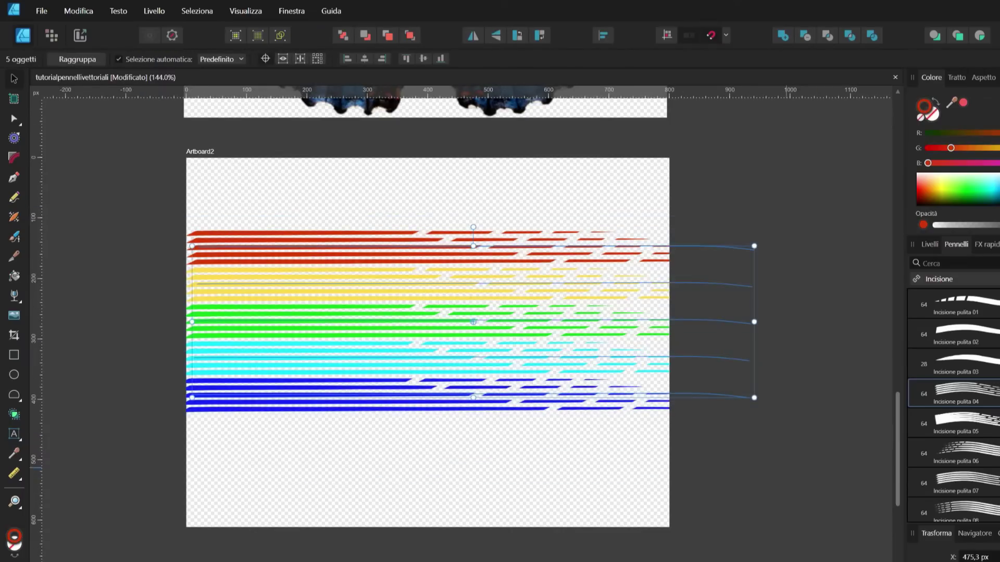
pyautogui.moveTo(473, 322); pyautogui.dragTo(462, 250)
# - Crop Artboard2 to the rainbow stripes and export it as arcobaleno.png
pyautogui.press('Escape')
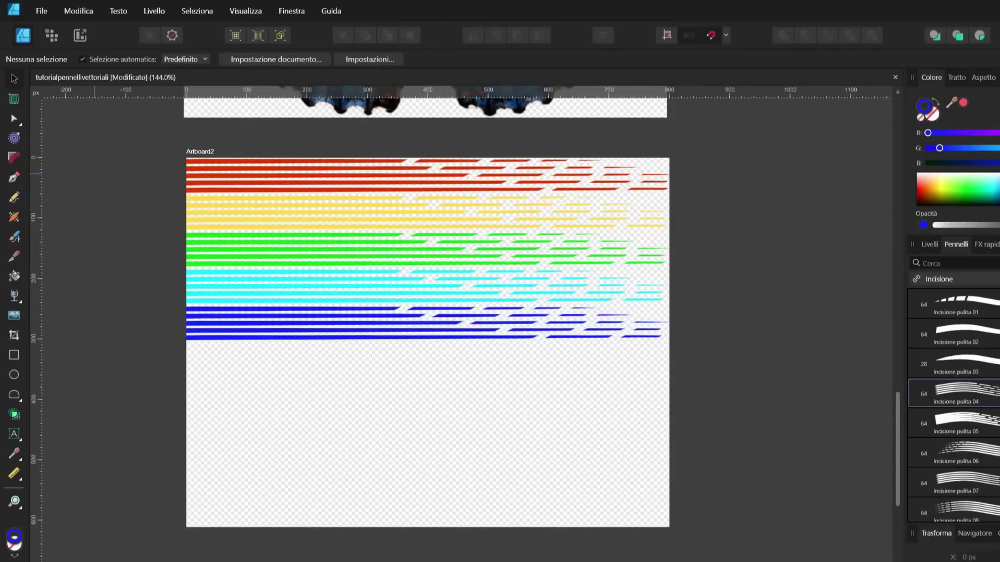
pyautogui.click(434, 502)
pyautogui.moveTo(427, 527); pyautogui.dragTo(428, 341)
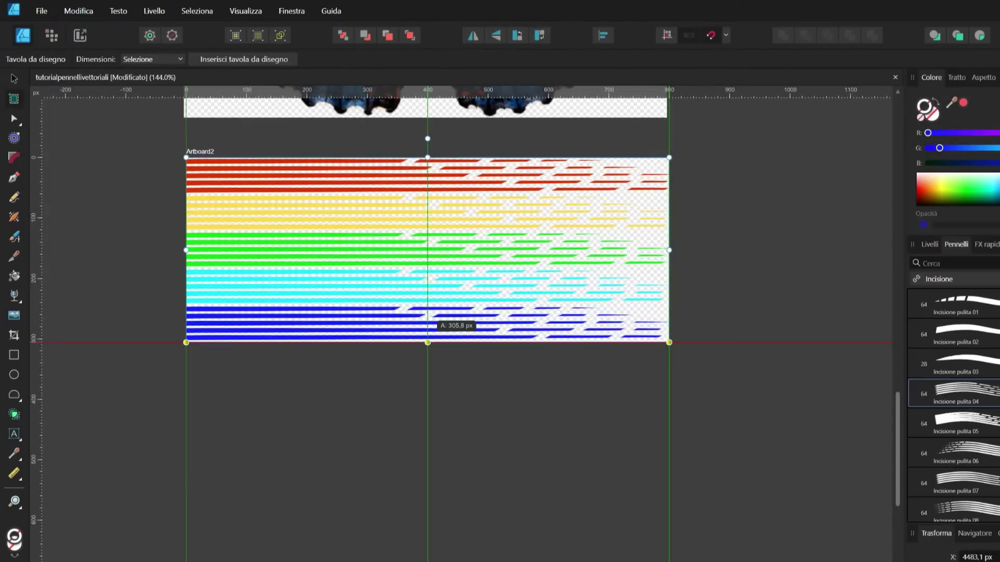
pyautogui.scroll(1, 458, 372)
pyautogui.press('v')
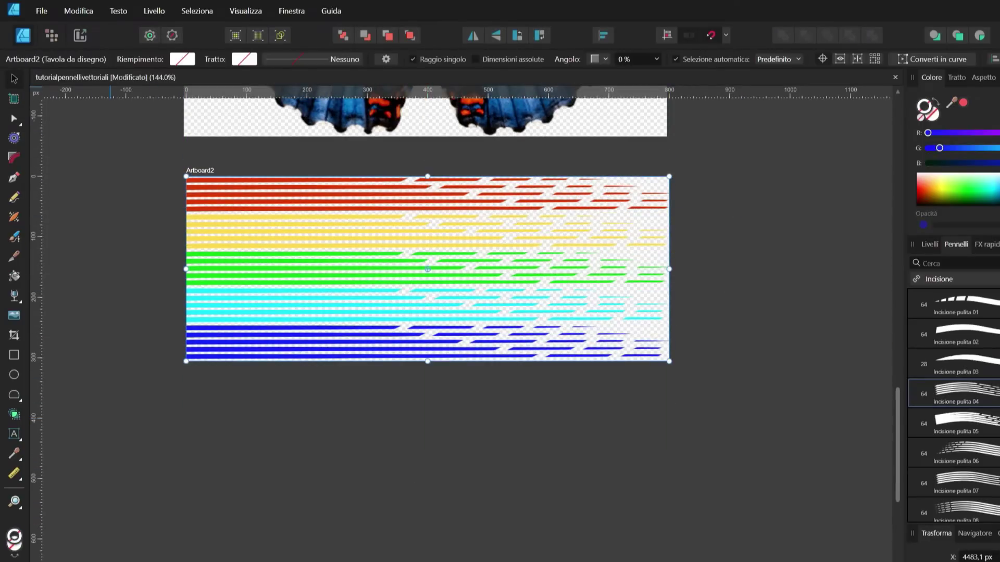
pyautogui.write('arcobaleno.png')
pyautogui.press('Return')
pyautogui.hotkey('ctrl', 'o')
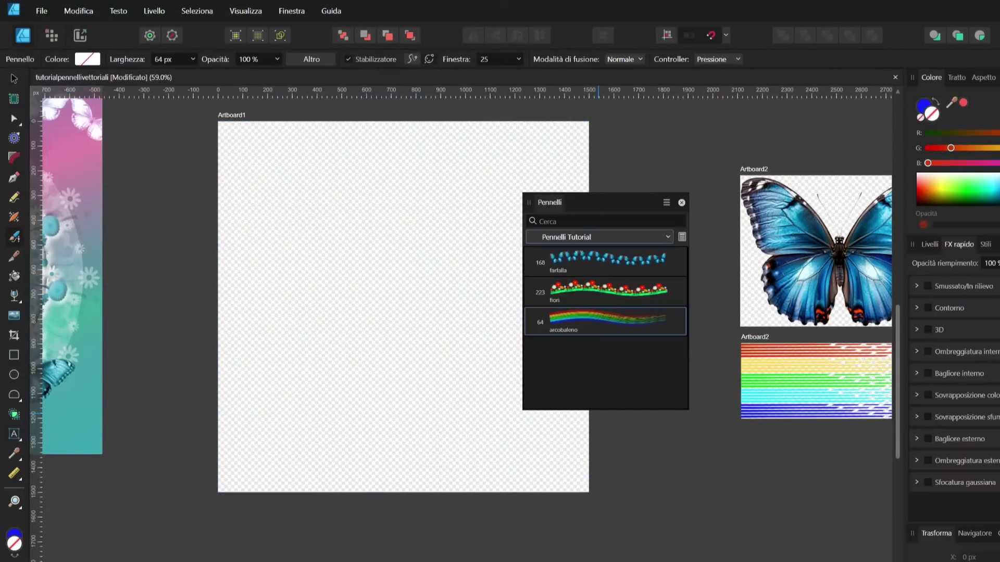
# - Paint a looping arcobaleno brush stroke on Artboard1 and pull its right curve outward
pyautogui.moveTo(547, 202); pyautogui.dragTo(648, 219)
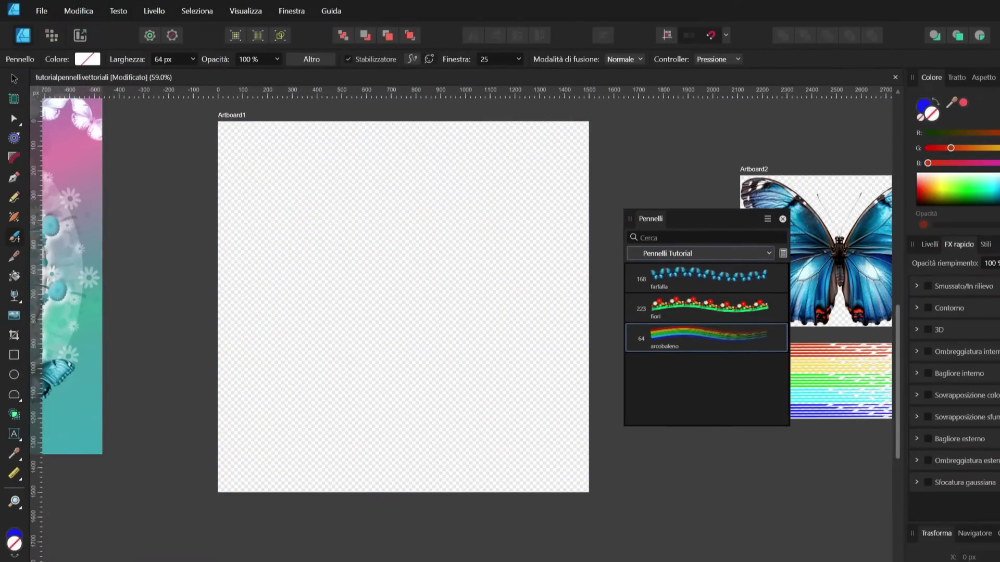
pyautogui.moveTo(253, 287); pyautogui.dragTo(257, 357)
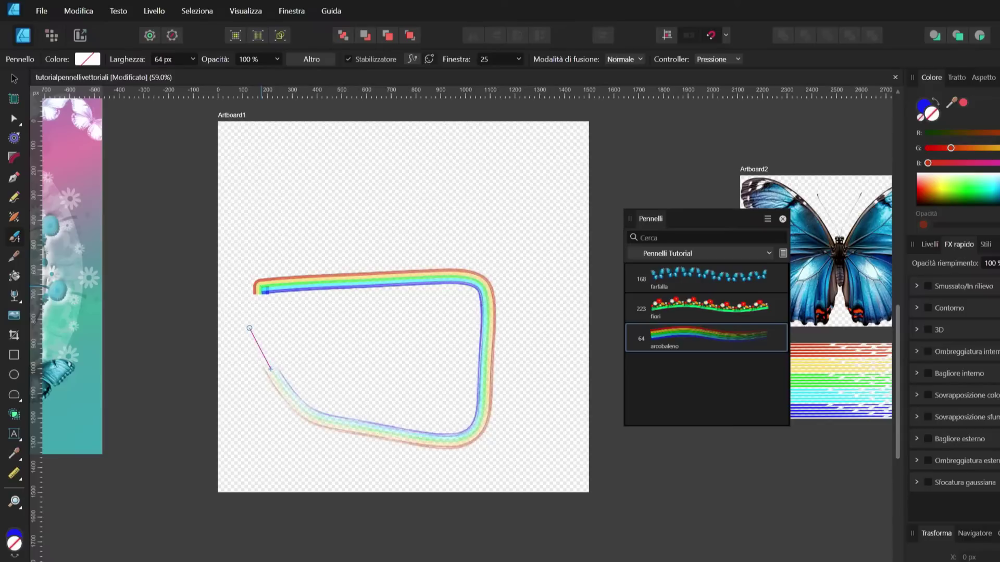
pyautogui.scroll(4, 414, 391)
pyautogui.press('a')
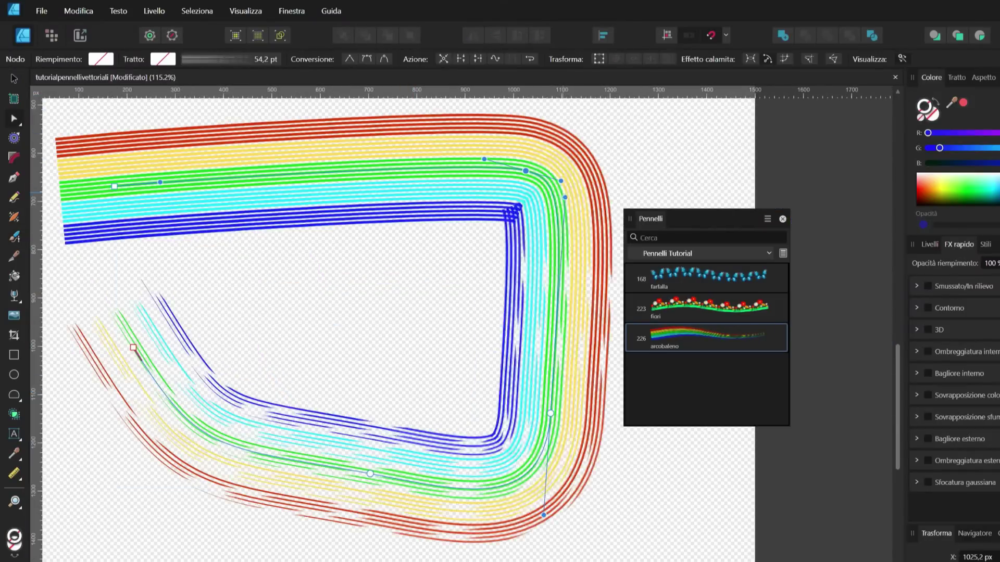
pyautogui.moveTo(526, 237); pyautogui.dragTo(620, 237)
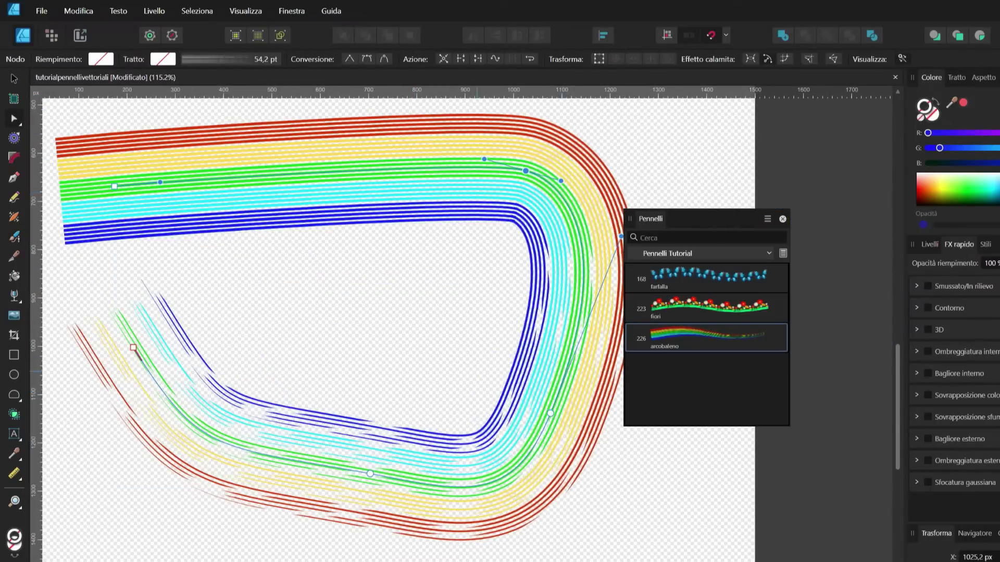
pyautogui.scroll(-5, 620, 237)
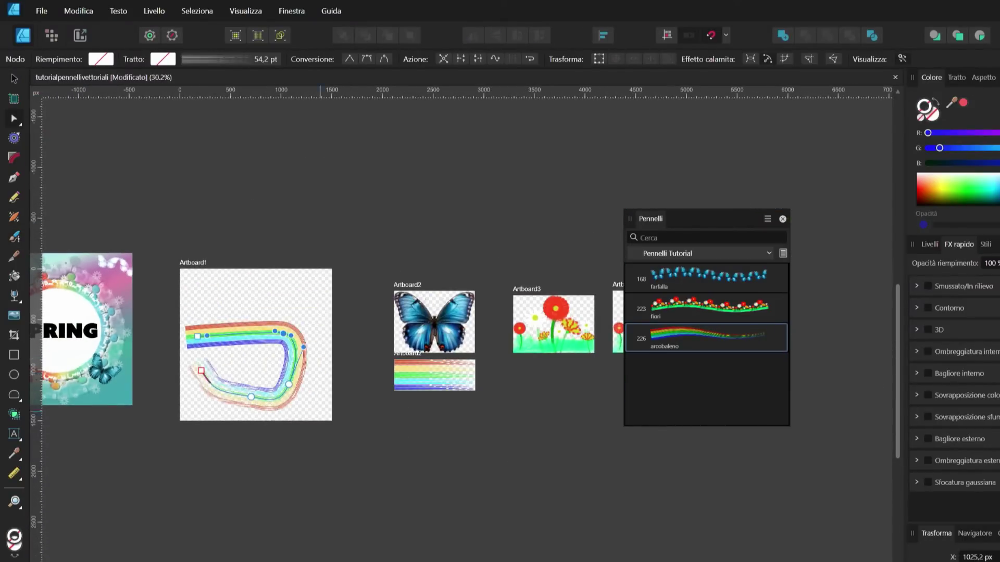
pyautogui.scroll(3, 323, 442)
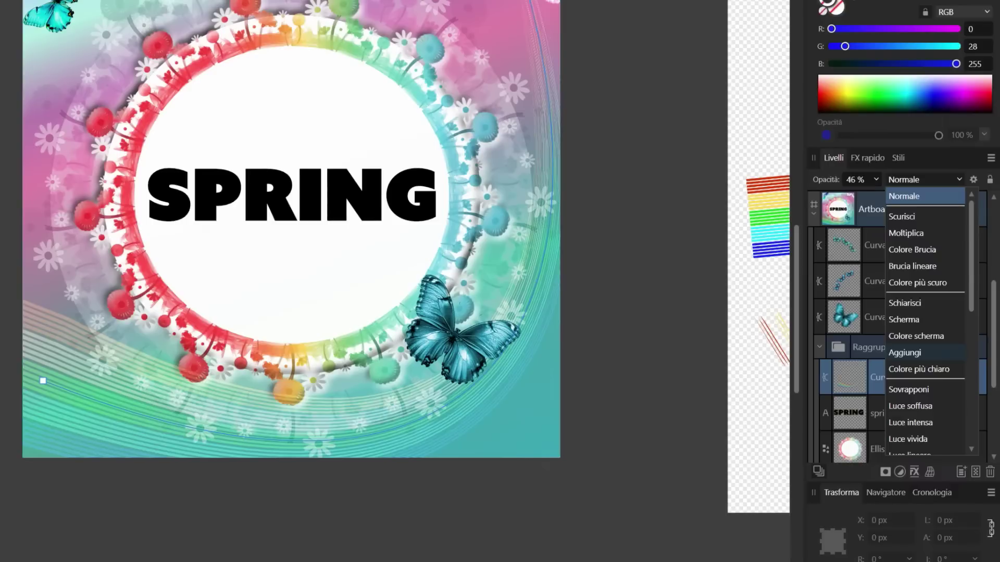
# - Set the arcobaleno rainbow curve to Aggiungi blending and raise its opacity to about 75%
pyautogui.click(905, 352)
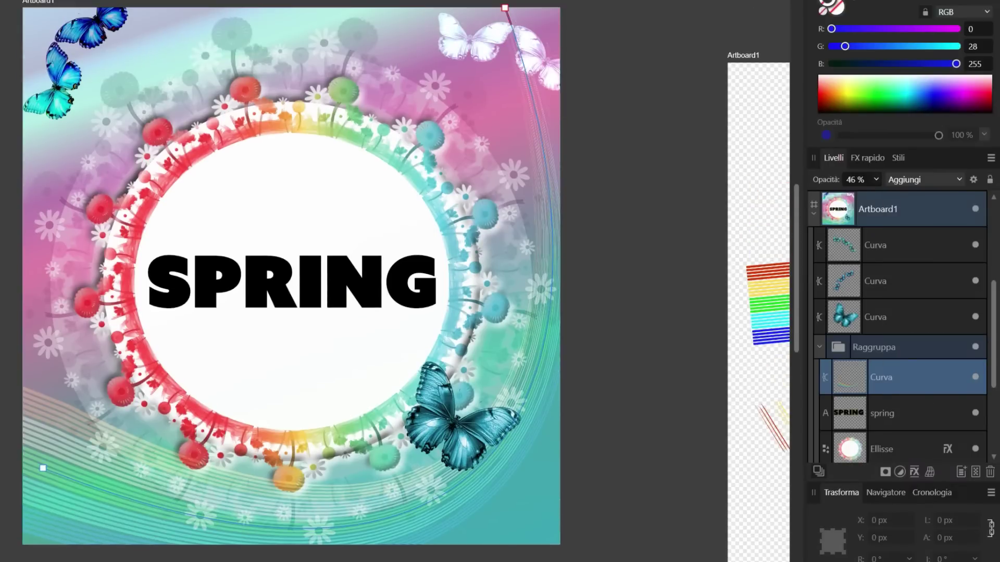
pyautogui.moveTo(876, 179); pyautogui.dragTo(903, 195)
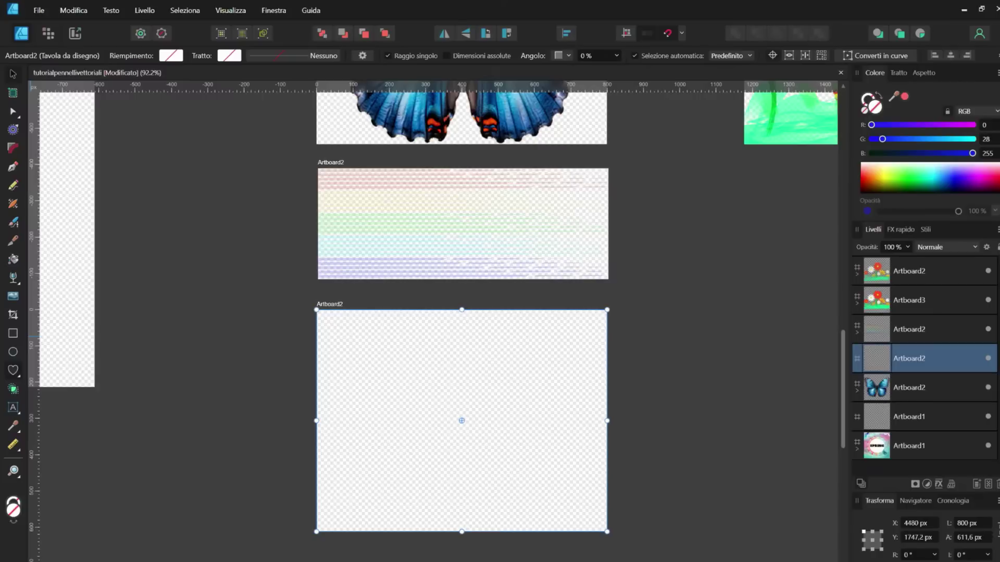
# - Draw a black heart on the empty artboard and duplicate it to the right
pyautogui.click(75, 337)
pyautogui.scroll(-1, 438, 386)
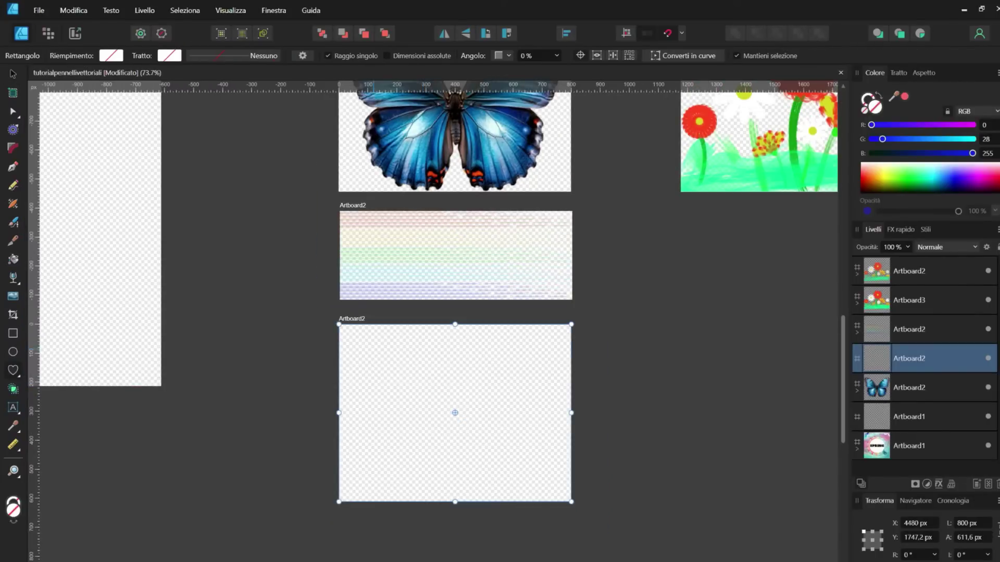
pyautogui.moveTo(370, 344); pyautogui.dragTo(442, 402)
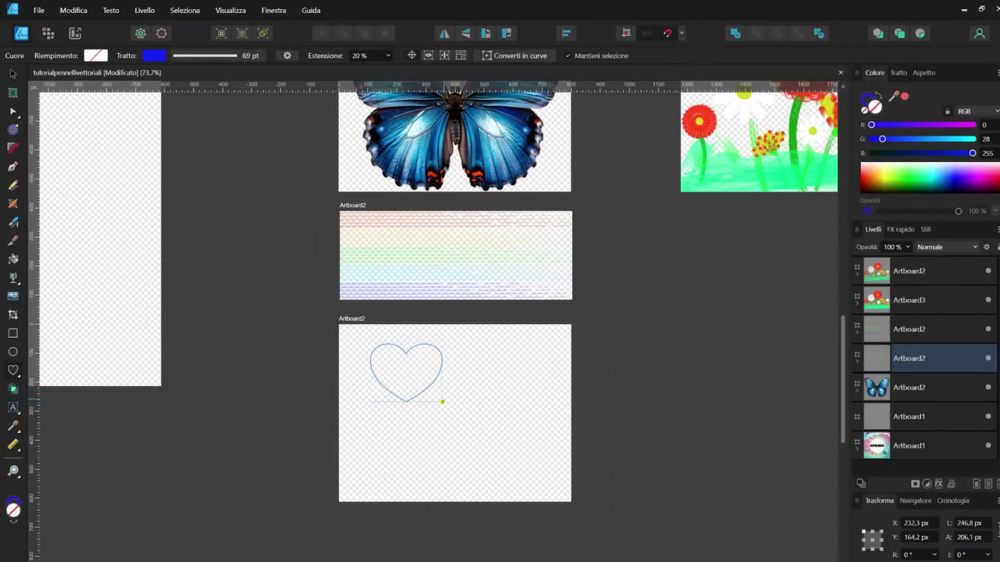
pyautogui.scroll(3, 444, 399)
pyautogui.moveTo(371, 383)
pyautogui.mouseDown()
pyautogui.moveTo(309, 382)
pyautogui.moveTo(447, 382)
pyautogui.mouseUp()
pyautogui.scroll(2, 414, 392)
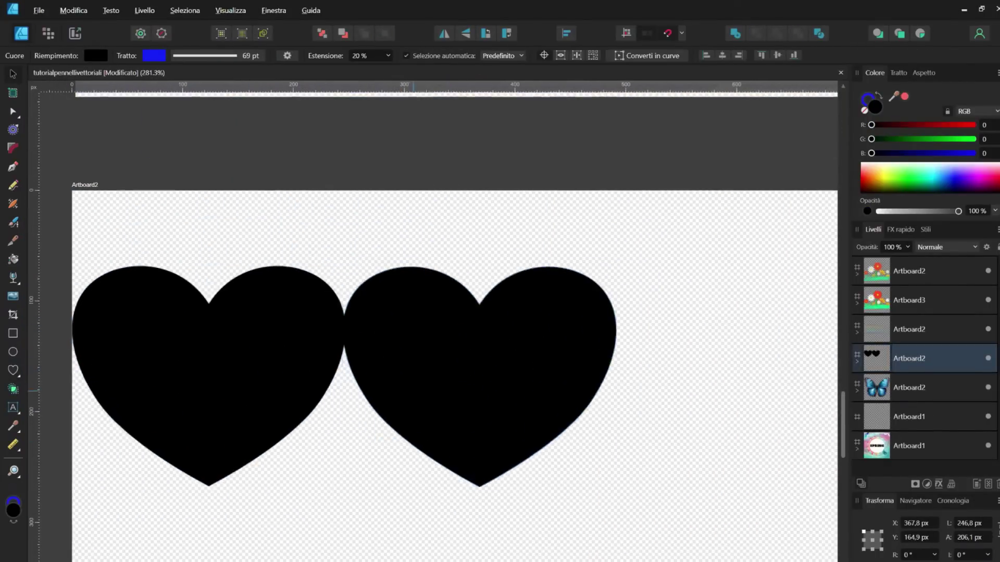
# - Add a third heart, centre all three vertically, and move the row to the artboard's top
pyautogui.hotkey('ctrl', 'a')
pyautogui.click(566, 33)
pyautogui.press('Escape')
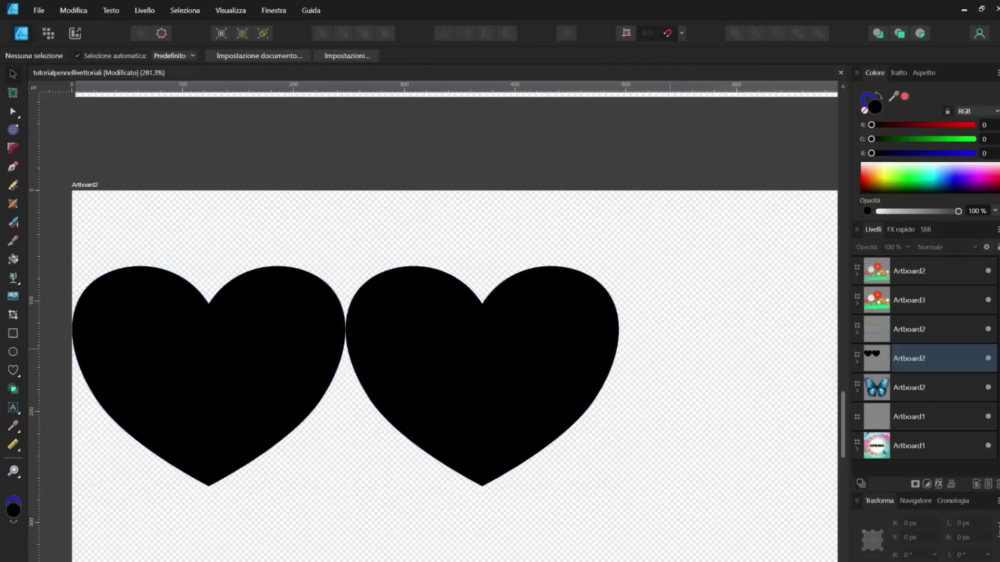
pyautogui.scroll(-2, 480, 364)
pyautogui.click(480, 365)
pyautogui.hotkey('ctrl', 'j')
pyautogui.hotkey('ctrl', 'a')
pyautogui.click(566, 33)
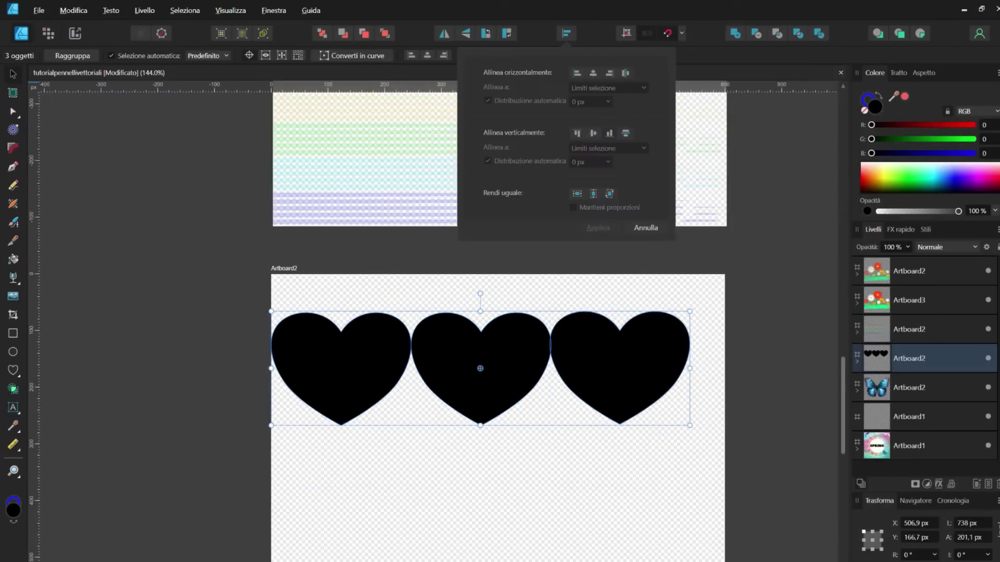
pyautogui.click(592, 133)
pyautogui.scroll(2, 598, 380)
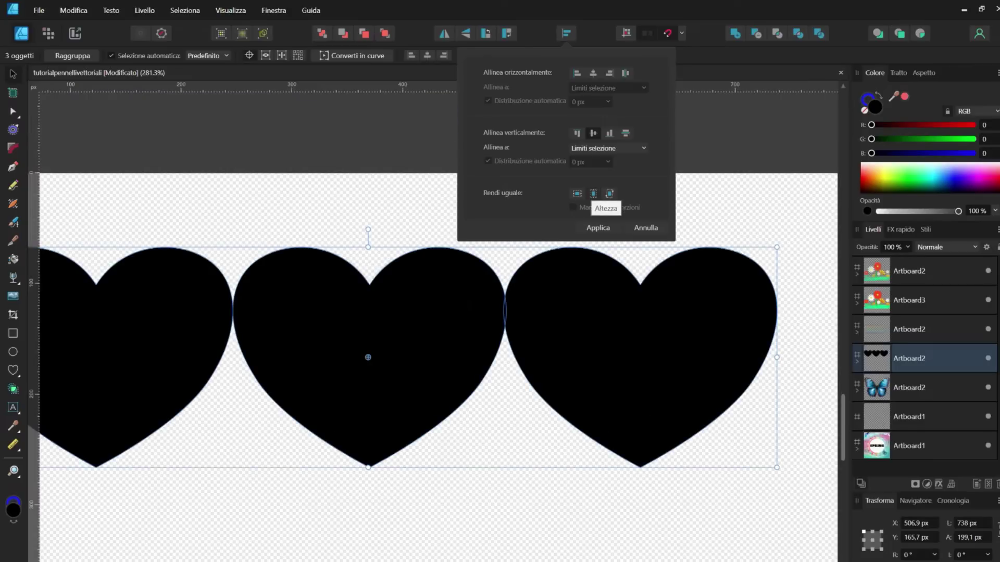
pyautogui.scroll(-2, 657, 344)
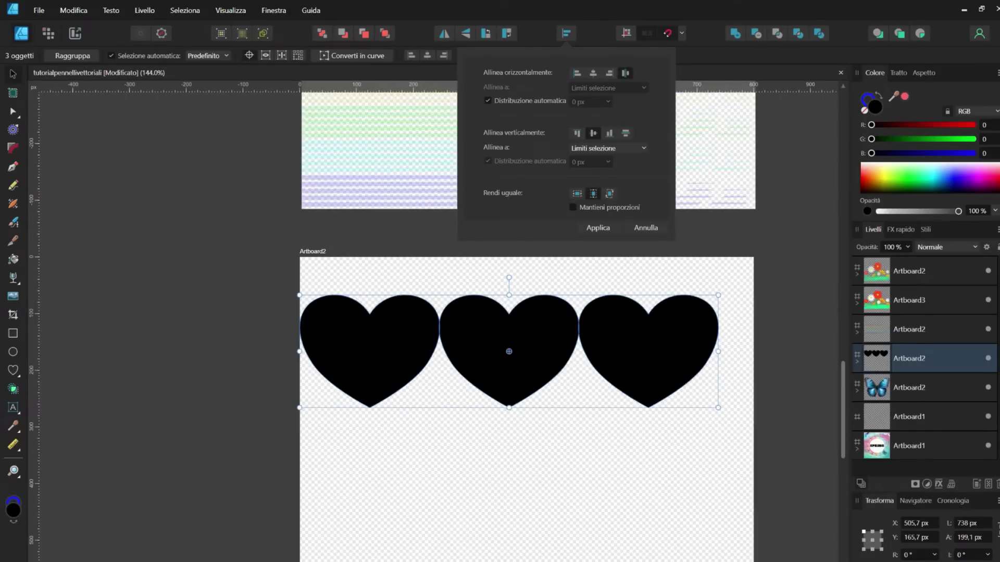
pyautogui.moveTo(658, 343); pyautogui.dragTo(658, 309)
# - Trim the artboard's bottom and right edges tightly around the three hearts
pyautogui.click(13, 93)
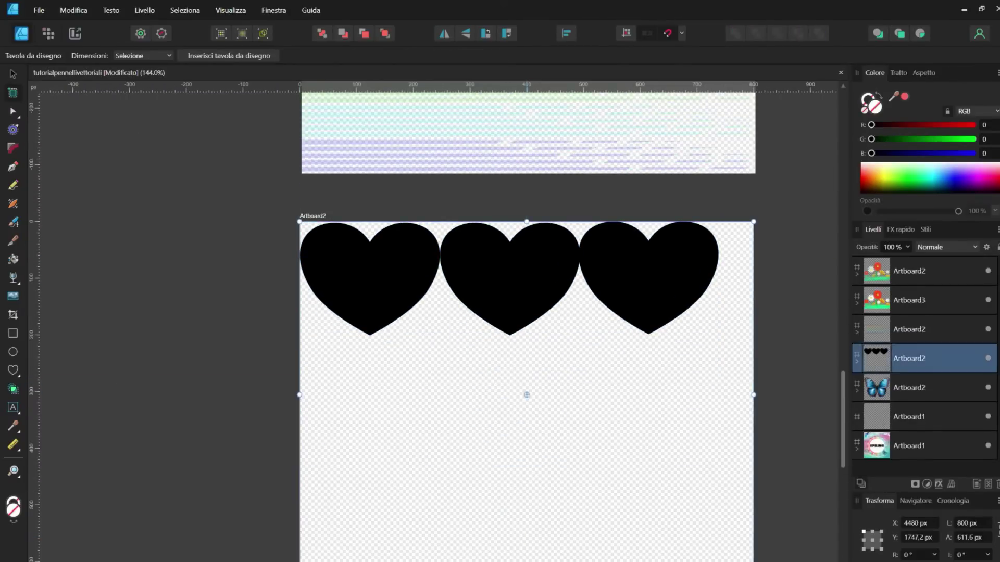
pyautogui.moveTo(513, 395); pyautogui.dragTo(513, 337)
pyautogui.moveTo(752, 280); pyautogui.dragTo(726, 280)
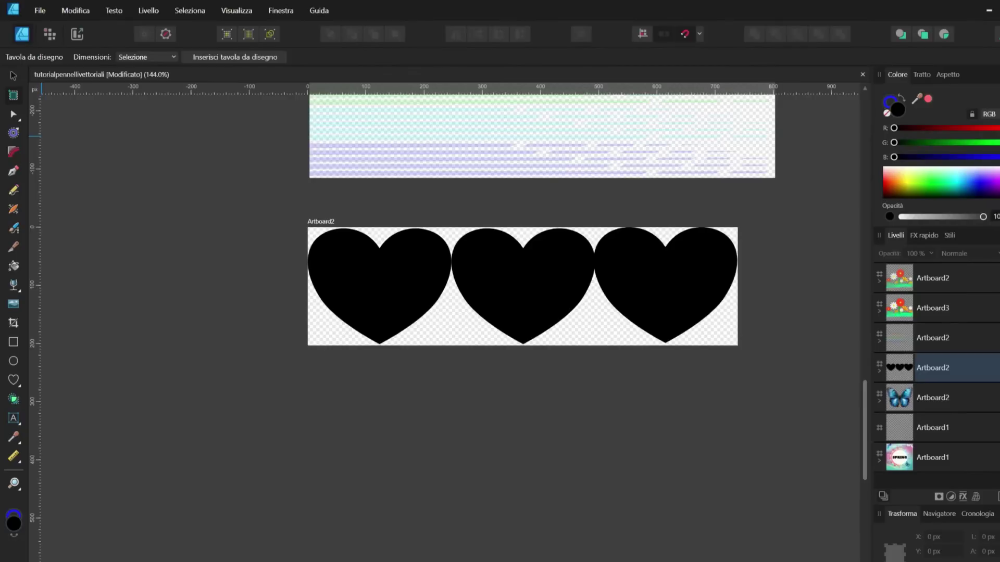
# - Export the three selected hearts as a PNG named cuori.png in the pennelli folder
pyautogui.press('v')
pyautogui.hotkey('ctrl', 'a')
pyautogui.click(39, 10)
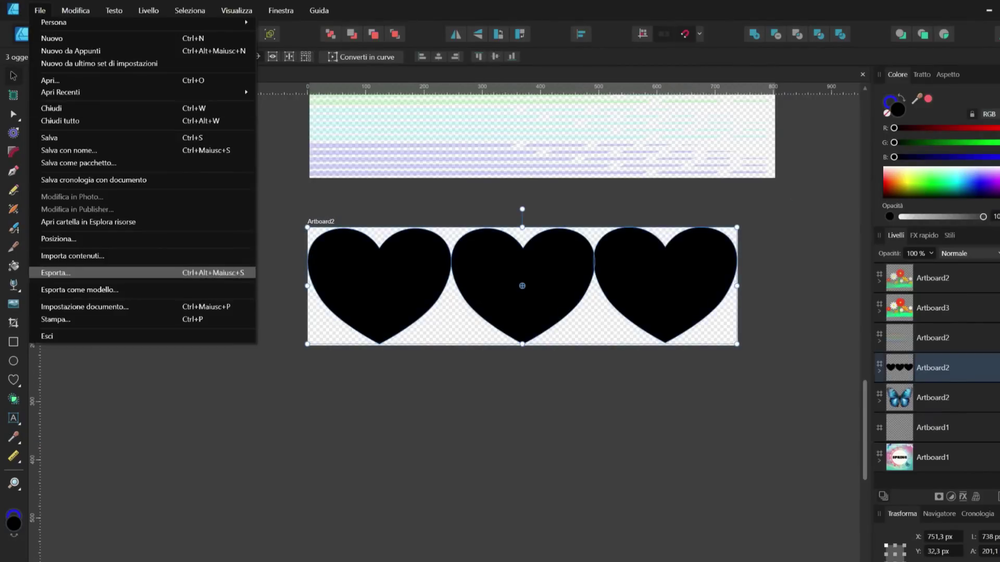
pyautogui.click(56, 273)
pyautogui.press('Return')
pyautogui.write('cuori.png')
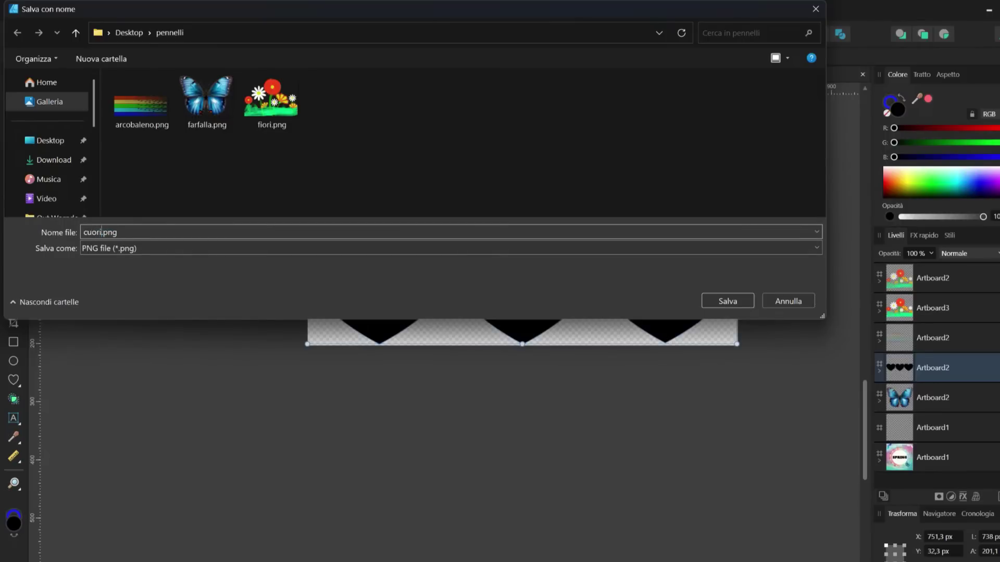
pyautogui.press('Return')
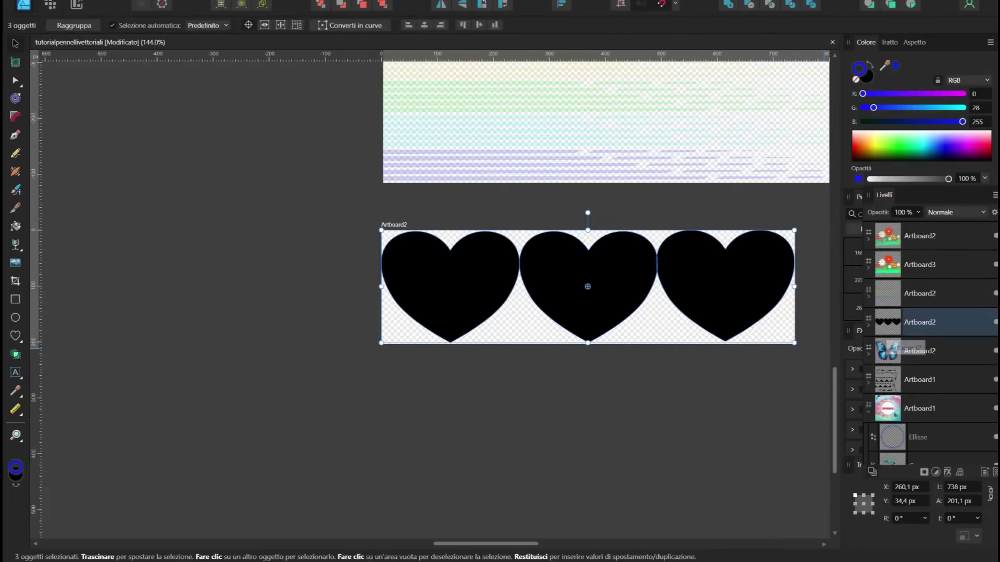
# - Duplicate the heart artboard and send its black rectangle back one level
pyautogui.rightClick(917, 322)
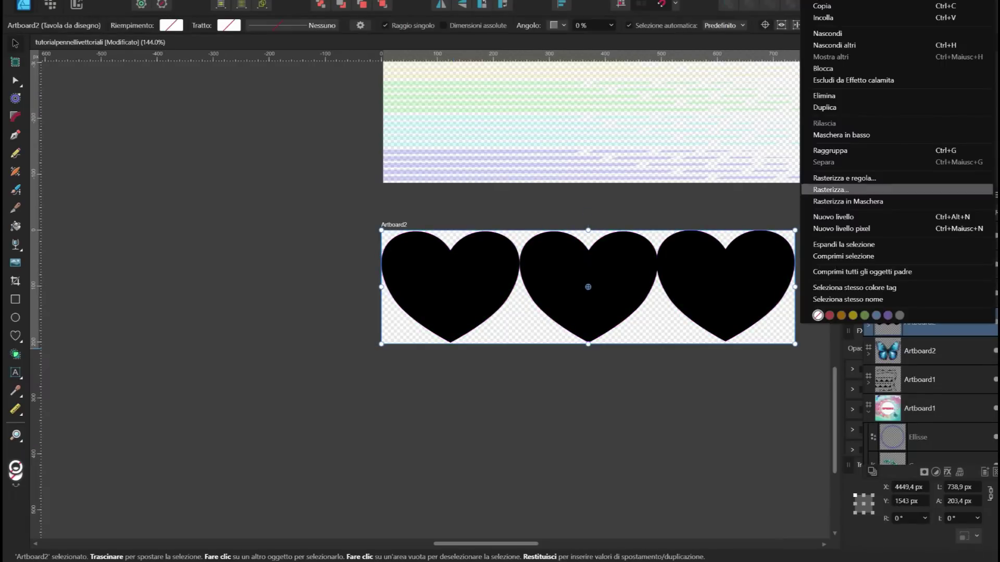
pyautogui.click(885, 189)
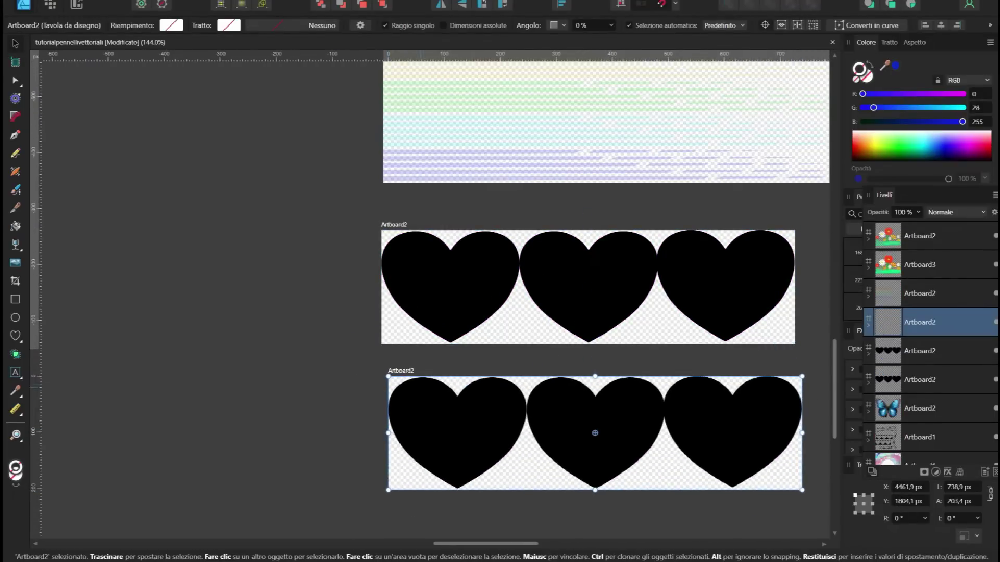
pyautogui.scroll(1, 593, 430)
pyautogui.hotkey('ctrl', 'a')
pyautogui.rightClick(654, 372)
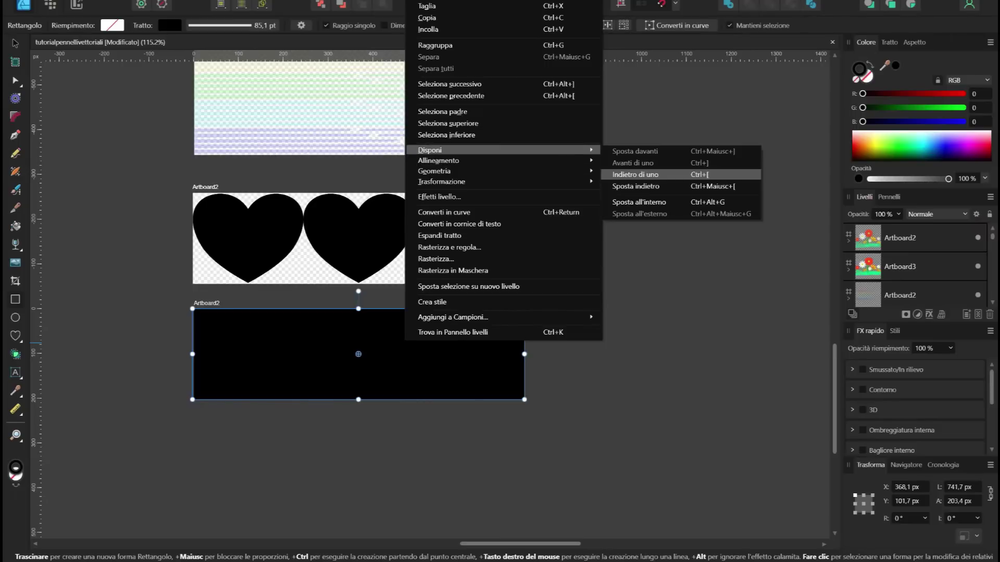
pyautogui.click(636, 174)
pyautogui.moveTo(865, 197); pyautogui.dragTo(654, 137)
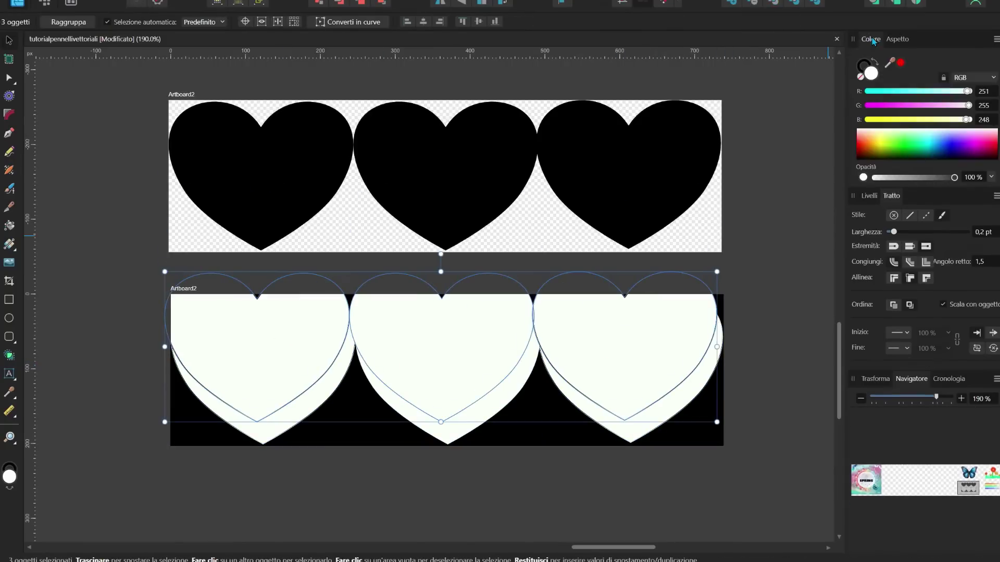
# - Add smaller light grey hearts, centred vertically and evenly spaced inside the white hearts
pyautogui.moveTo(500, 102); pyautogui.dragTo(465, 159)
pyautogui.click(740, 304)
pyautogui.moveTo(717, 347)
pyautogui.mouseDown()
pyautogui.moveTo(544, 344)
pyautogui.moveTo(576, 364)
pyautogui.moveTo(666, 380)
pyautogui.mouseUp()
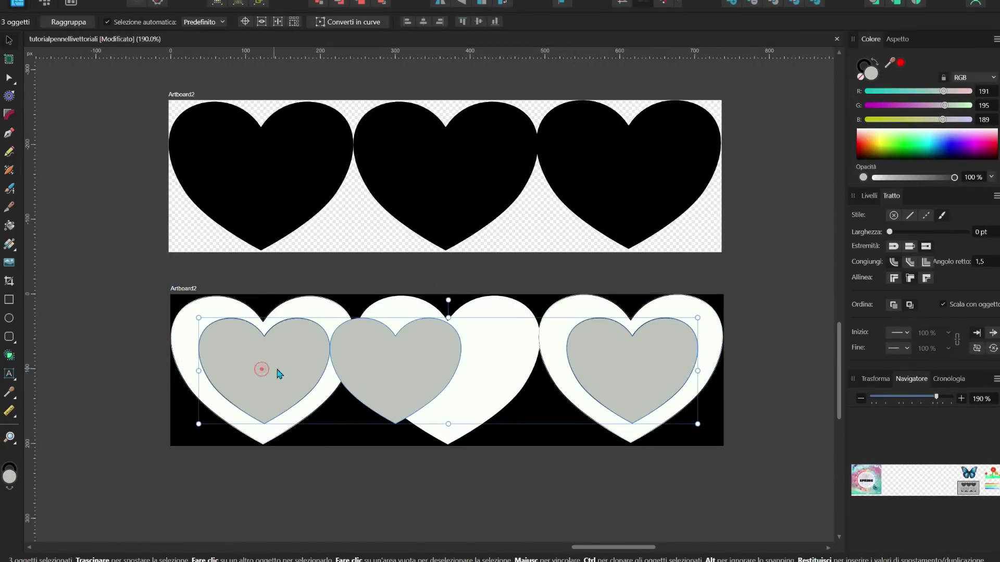
pyautogui.click(561, 3)
pyautogui.click(589, 99)
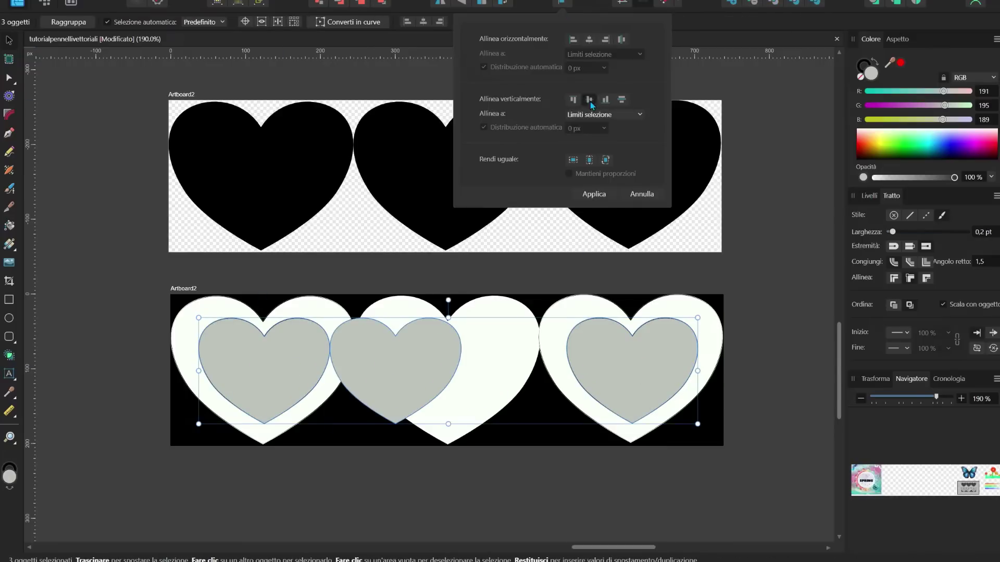
pyautogui.click(622, 39)
pyautogui.click(742, 308)
pyautogui.click(466, 349)
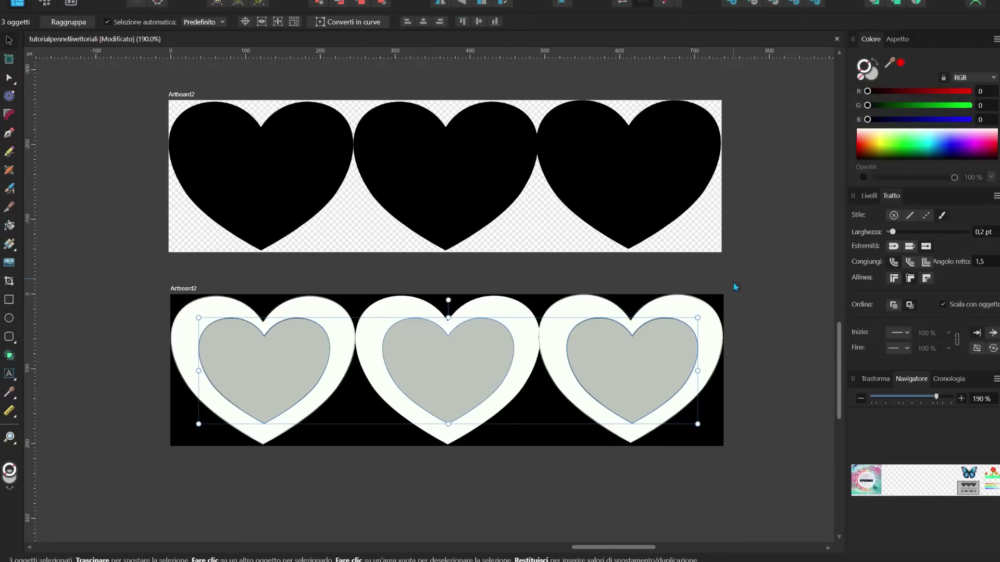
pyautogui.click(791, 231)
# - Export the bottom artboard's seven objects as cuori2.png in the pennelli folder
pyautogui.moveTo(773, 281); pyautogui.dragTo(141, 520)
pyautogui.click(29, 1)
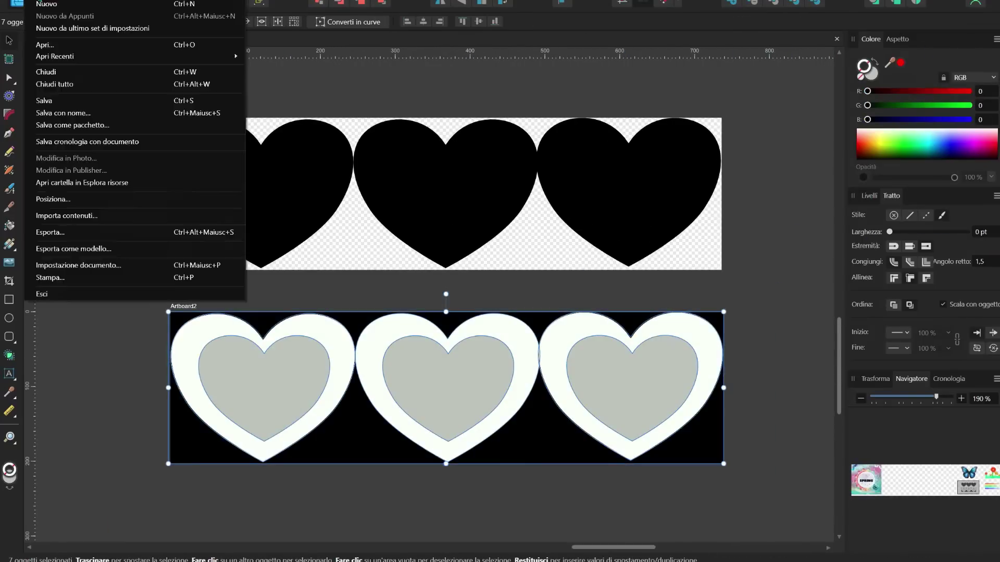
pyautogui.click(60, 229)
pyautogui.click(660, 445)
pyautogui.doubleClick(134, 68)
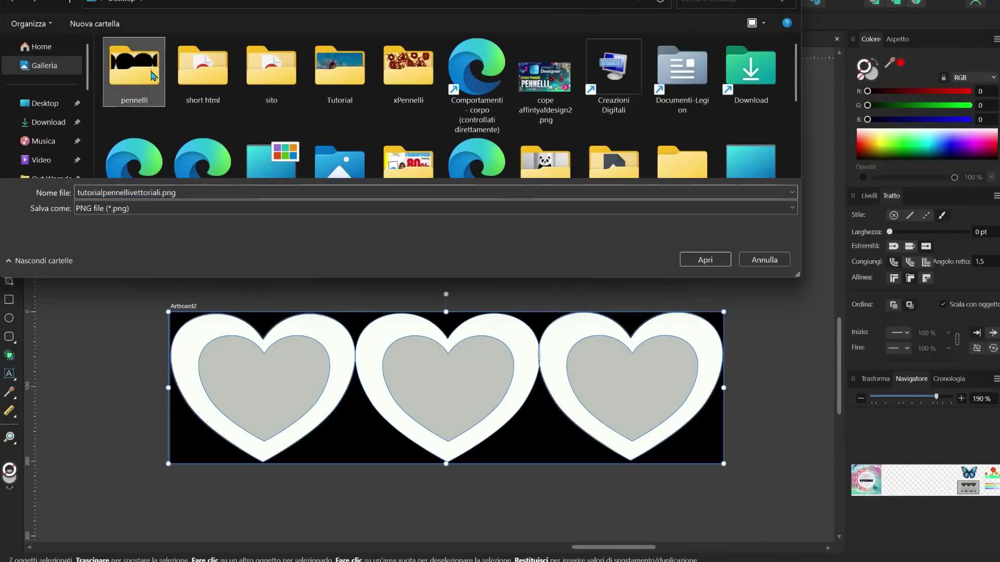
pyautogui.click(198, 78)
pyautogui.click(94, 192)
pyautogui.write('cuori2')
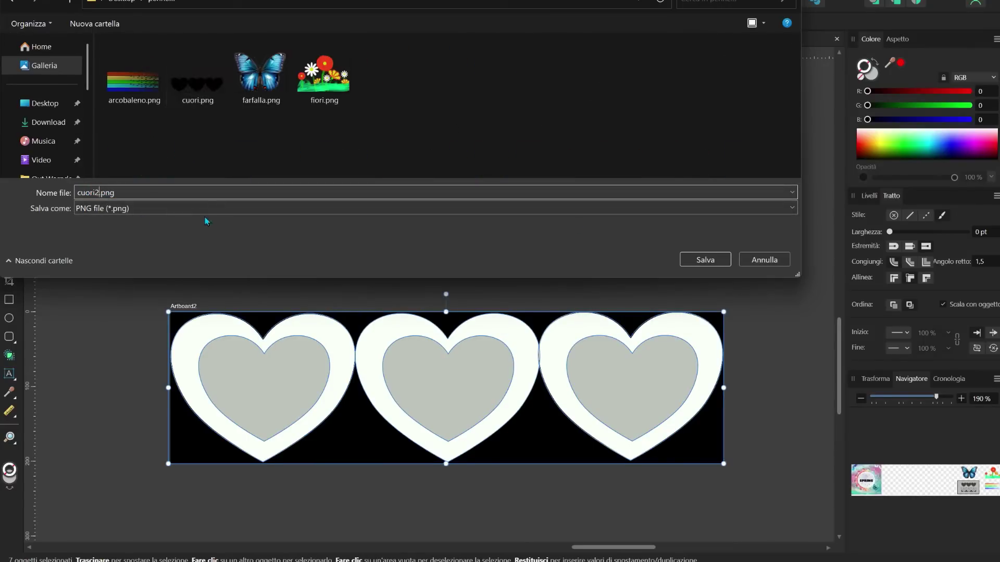
pyautogui.click(709, 262)
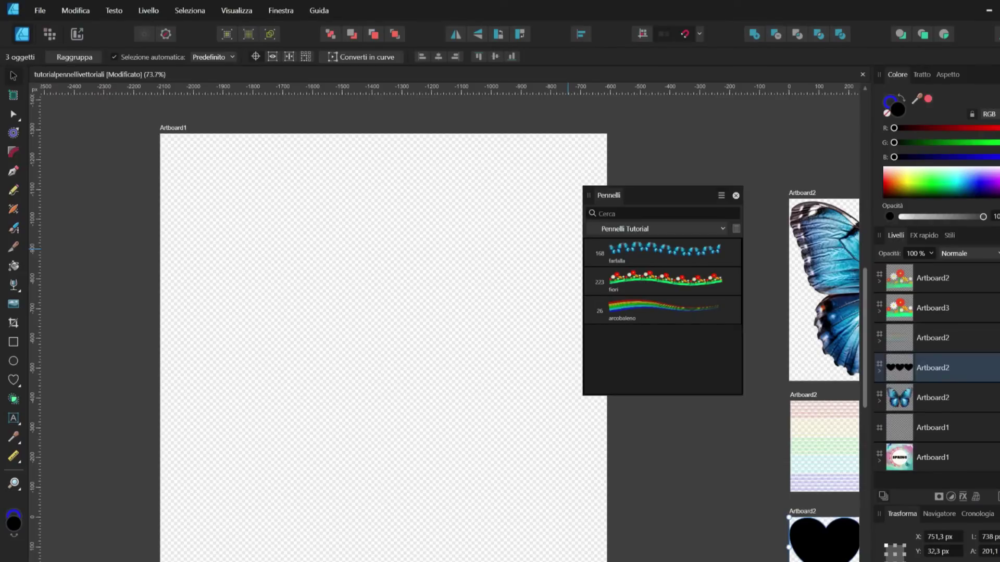
# - Create the cuori intensity texture brush from cuori.png
pyautogui.click(722, 195)
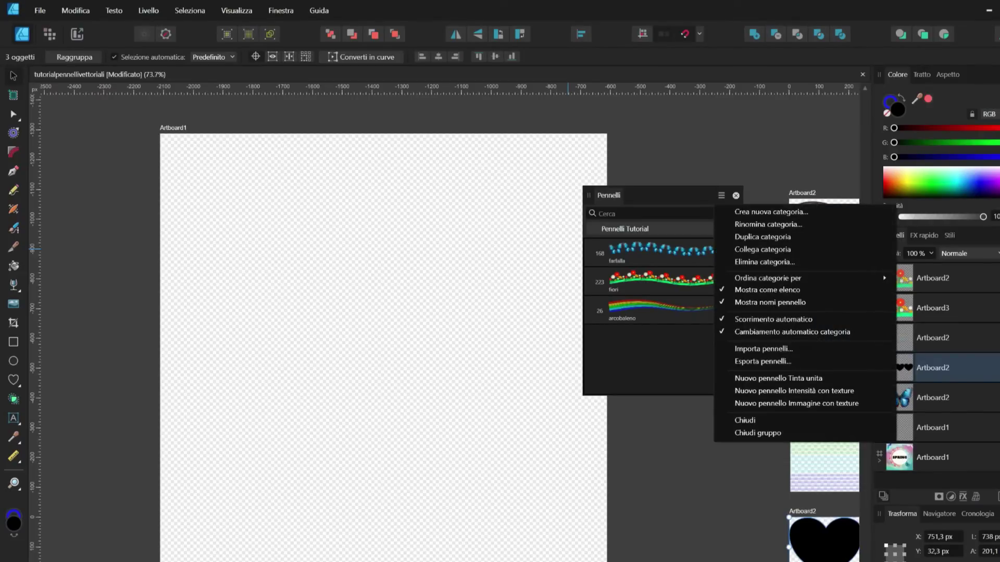
pyautogui.click(794, 391)
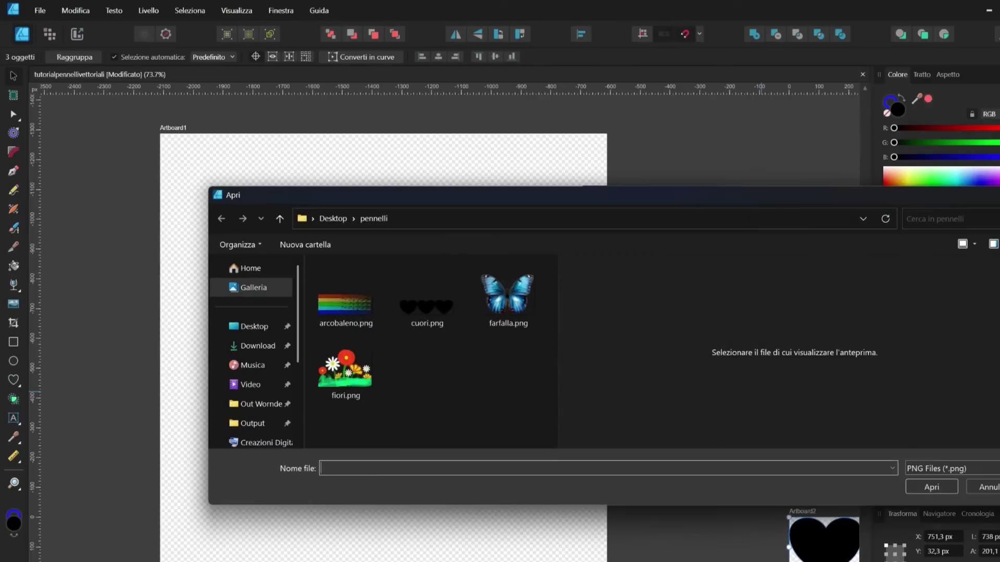
pyautogui.click(426, 306)
pyautogui.click(932, 487)
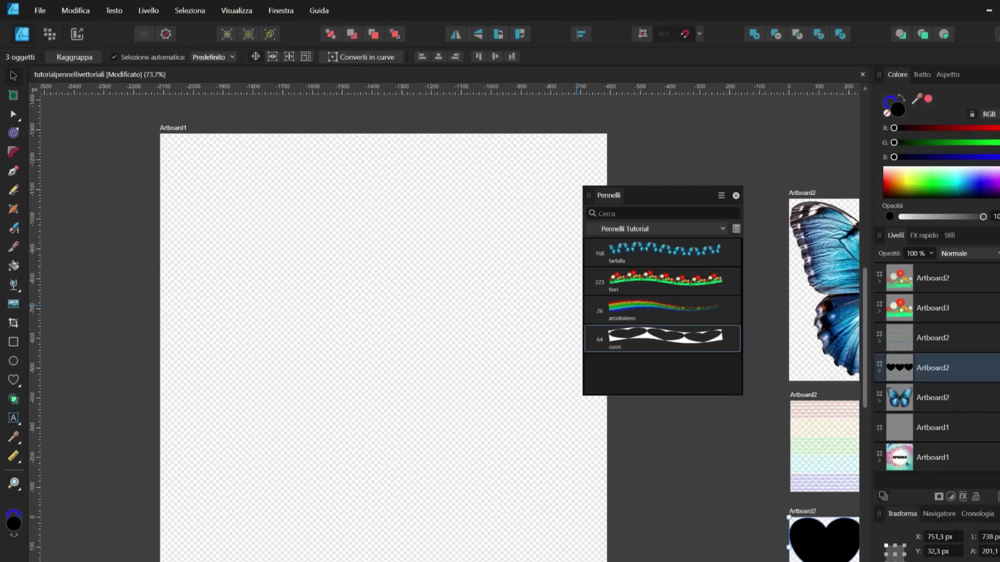
pyautogui.click(933, 427)
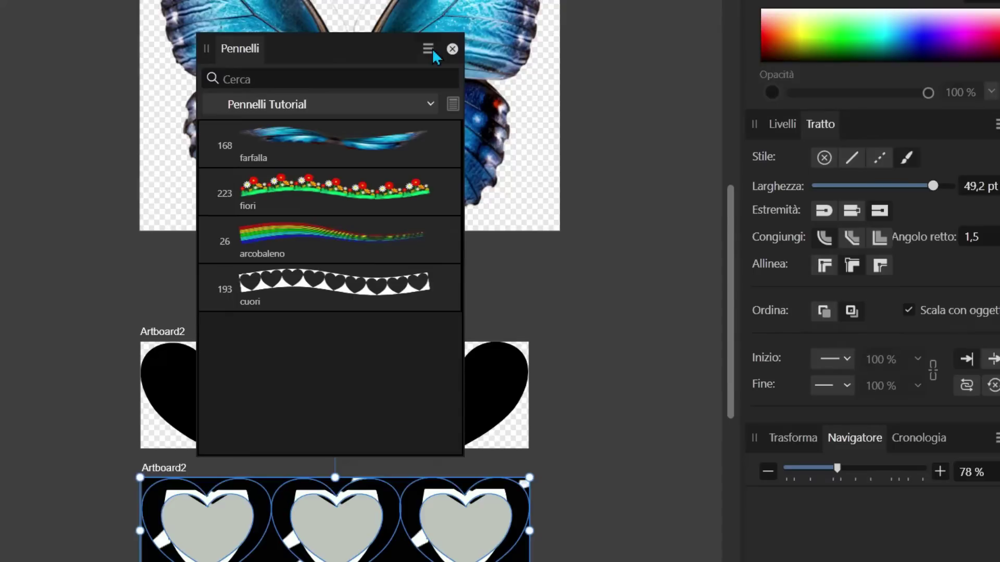
# - Create the cuori2 intensity texture brush from cuori2.png
pyautogui.click(428, 48)
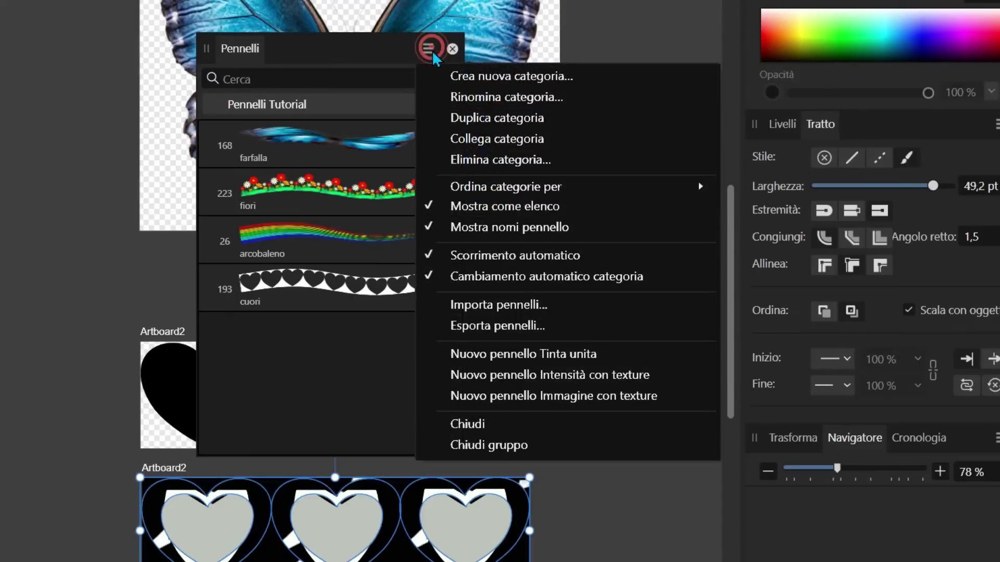
pyautogui.click(492, 380)
pyautogui.click(481, 266)
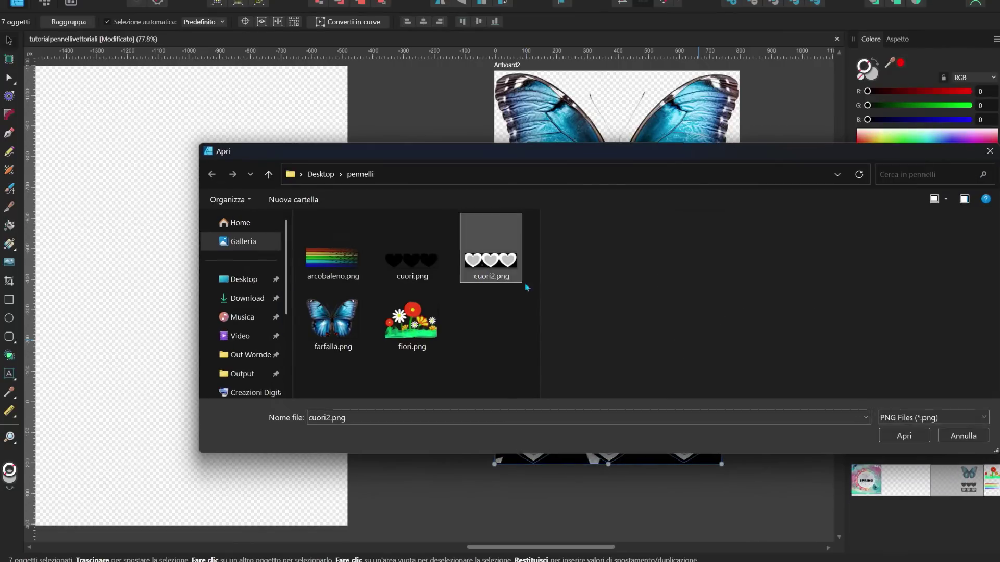
pyautogui.click(887, 435)
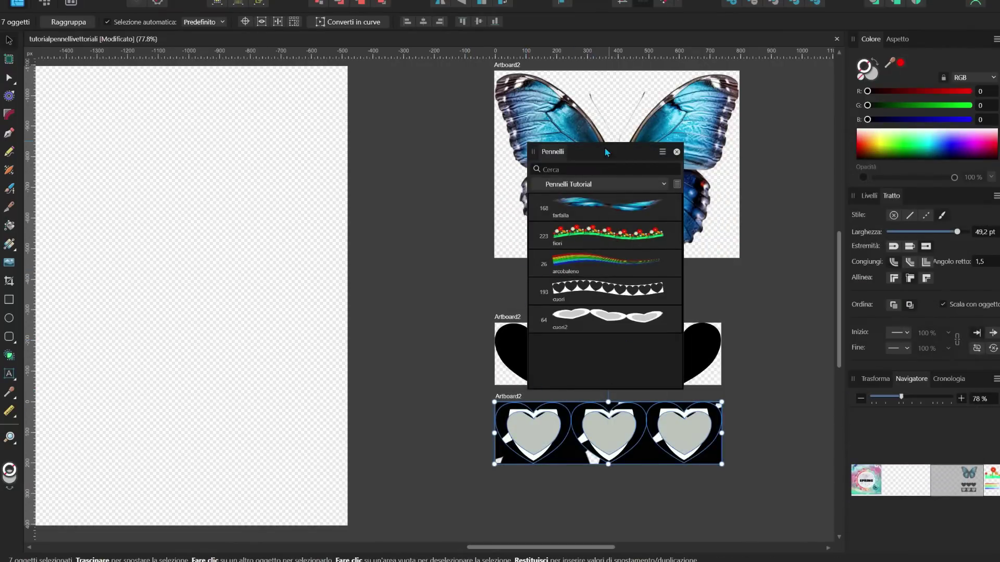
pyautogui.moveTo(606, 151); pyautogui.dragTo(643, 156)
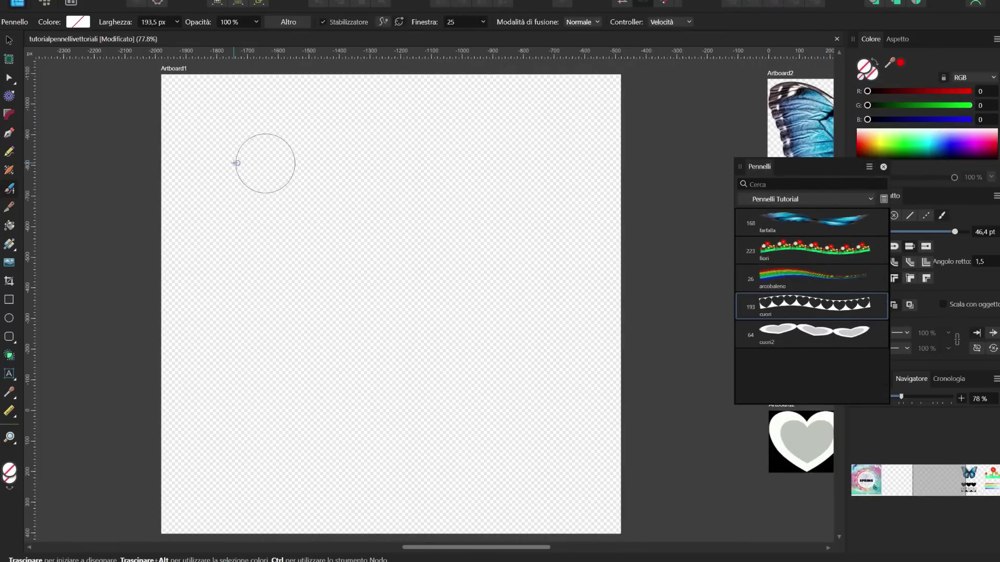
# - Paint a cuori heart strip near the top, then two rows of cuori2 hearts below
pyautogui.moveTo(234, 163); pyautogui.dragTo(573, 163)
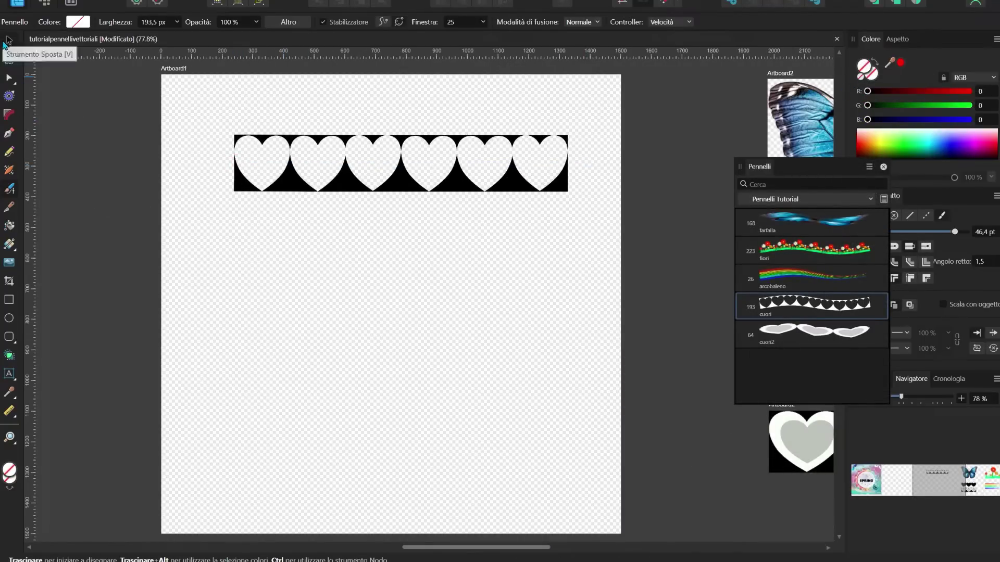
pyautogui.click(7, 39)
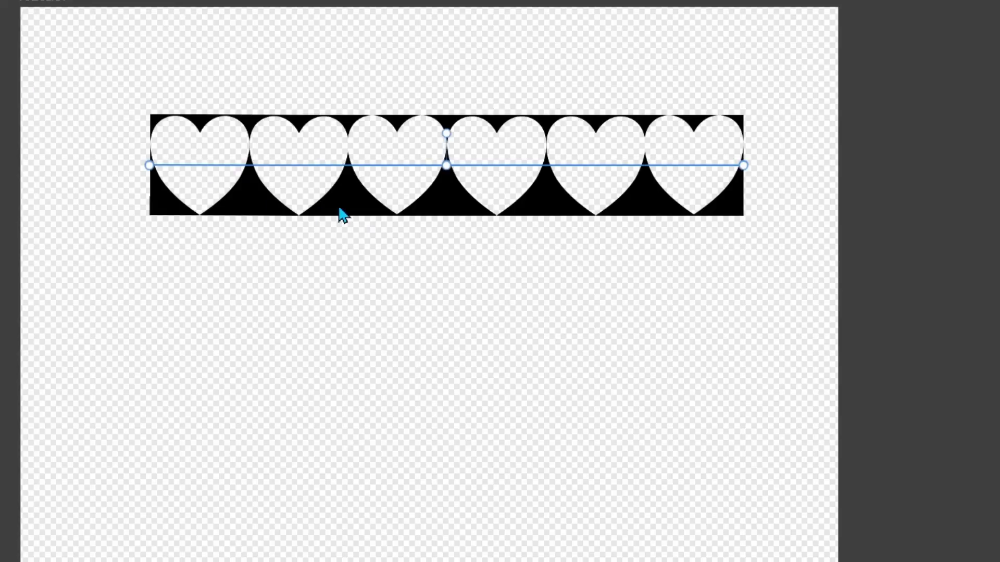
pyautogui.click(338, 204)
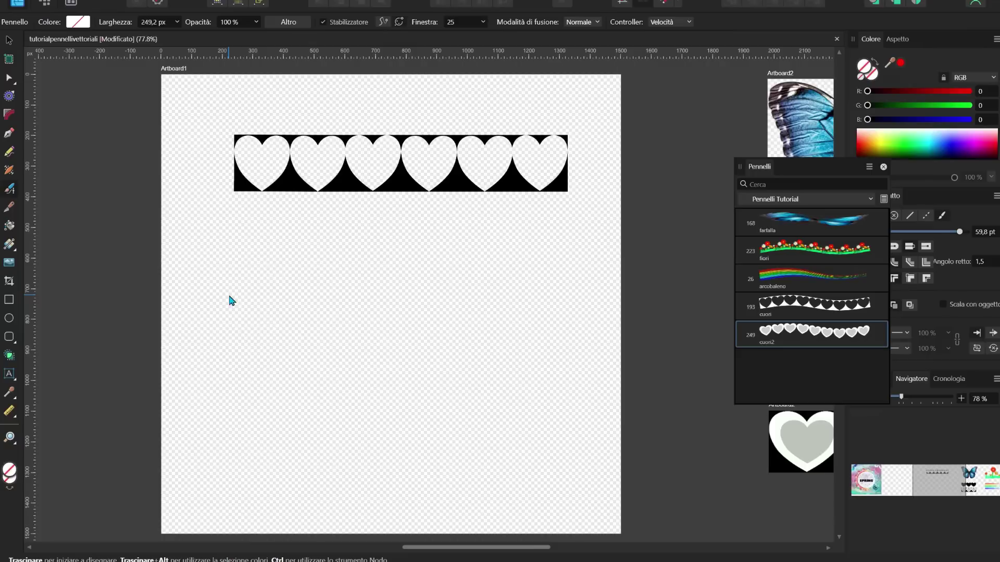
pyautogui.moveTo(229, 295); pyautogui.dragTo(511, 297)
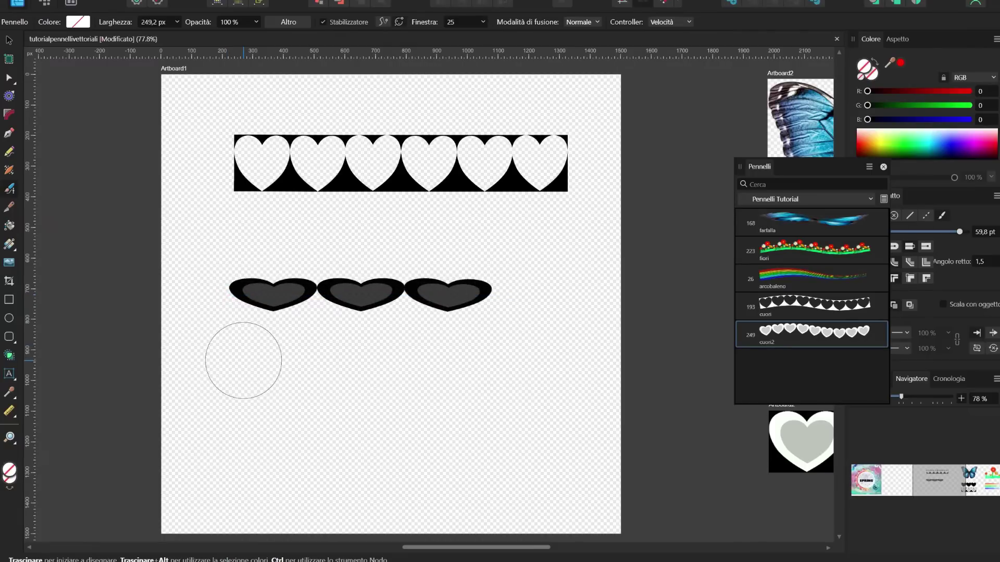
pyautogui.moveTo(244, 360); pyautogui.dragTo(530, 362)
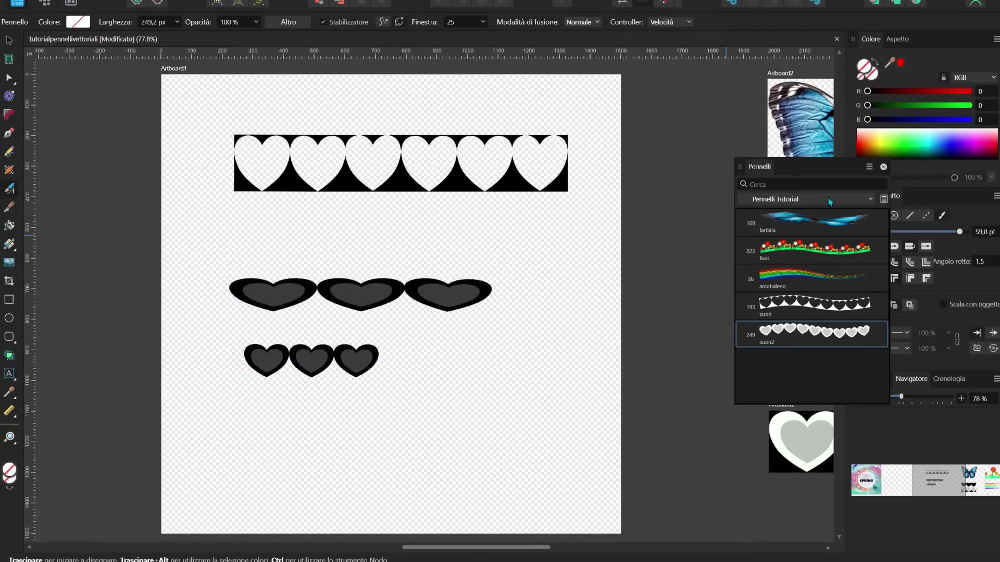
# - Widen the middle heart row's stroke to 100 pt
pyautogui.press('v')
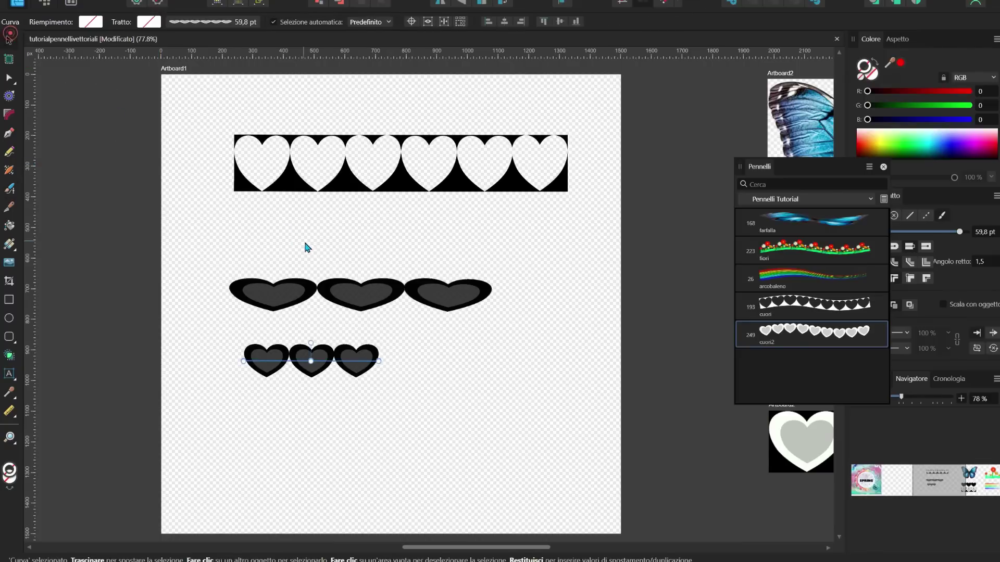
pyautogui.click(351, 289)
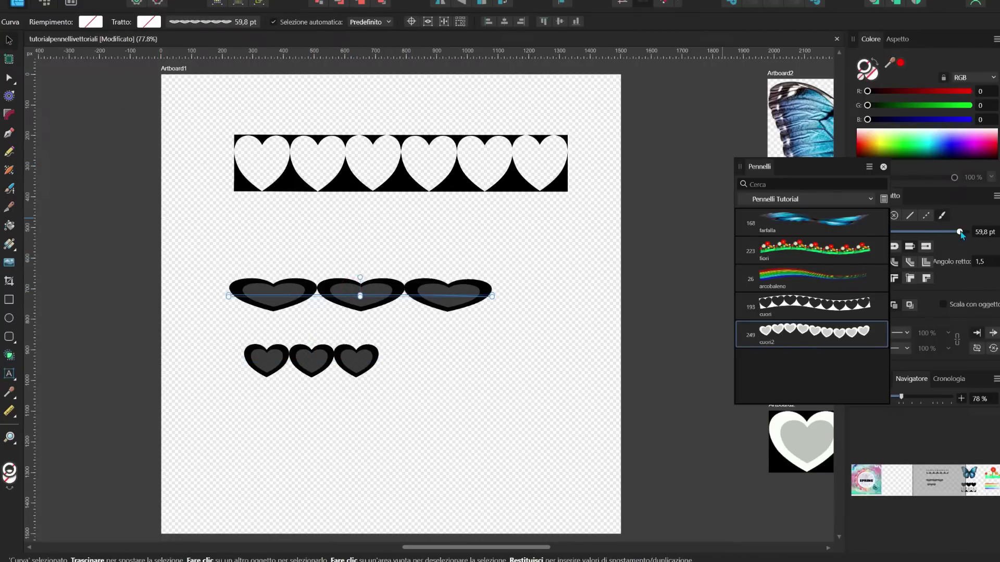
pyautogui.moveTo(959, 232)
pyautogui.mouseDown()
pyautogui.moveTo(947, 233)
pyautogui.moveTo(967, 232)
pyautogui.mouseUp()
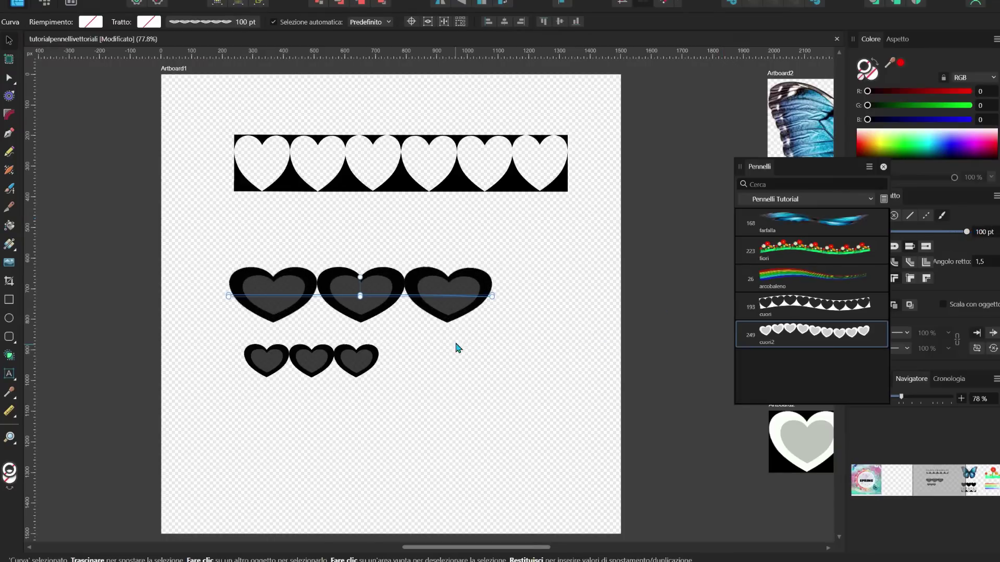
pyautogui.scroll(2, 421, 332)
pyautogui.moveTo(463, 280); pyautogui.dragTo(516, 201)
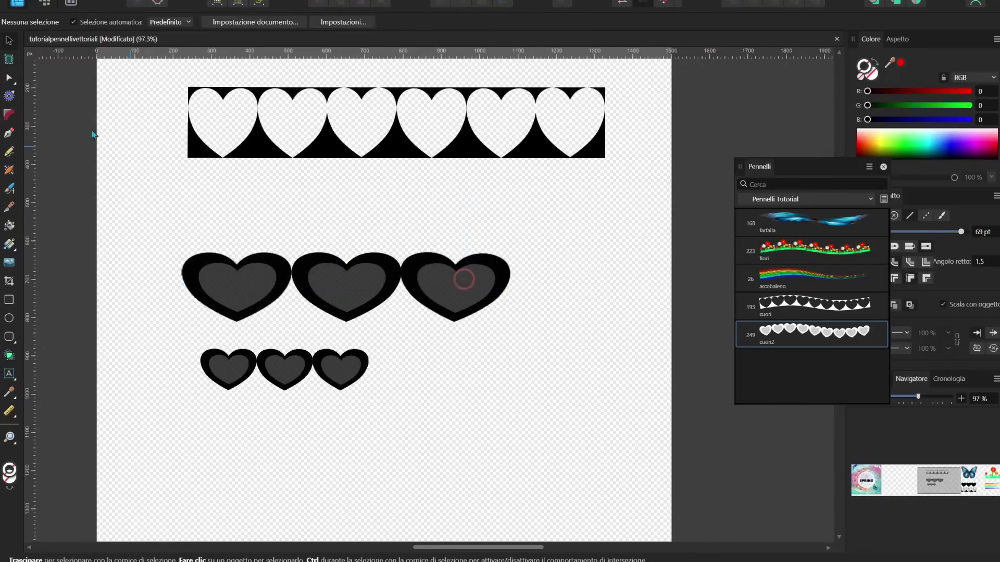
# - Move the enlarged heart row up to sit just beneath the top white strip
pyautogui.moveTo(319, 276); pyautogui.dragTo(336, 137)
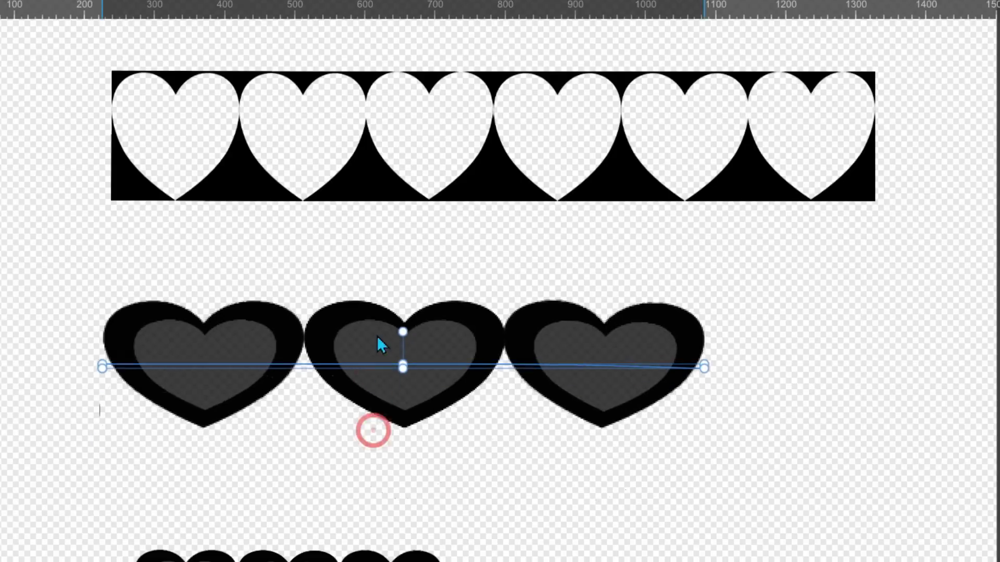
pyautogui.moveTo(383, 166)
pyautogui.mouseDown()
pyautogui.moveTo(619, 199)
pyautogui.moveTo(316, 213)
pyautogui.mouseUp()
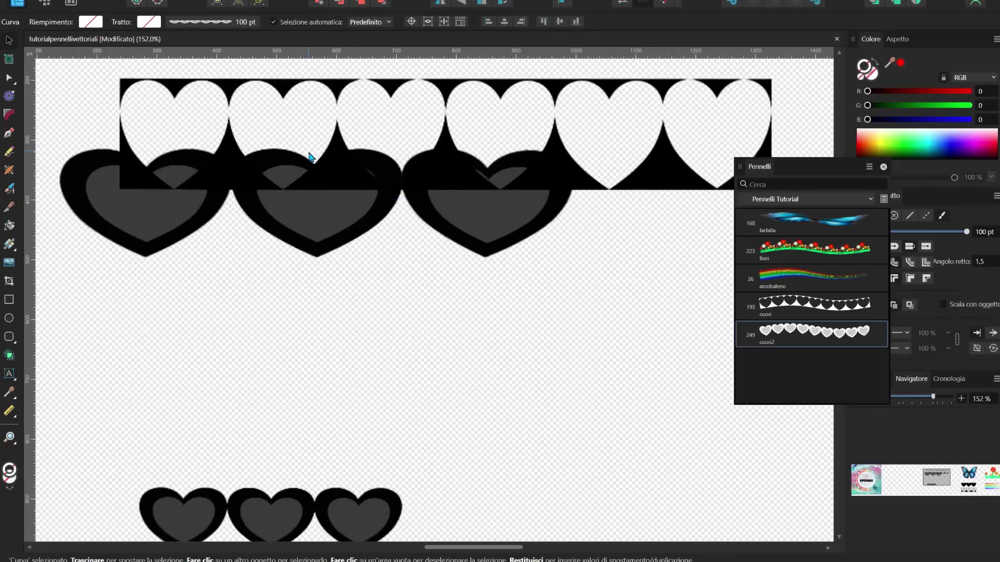
pyautogui.click(319, 233)
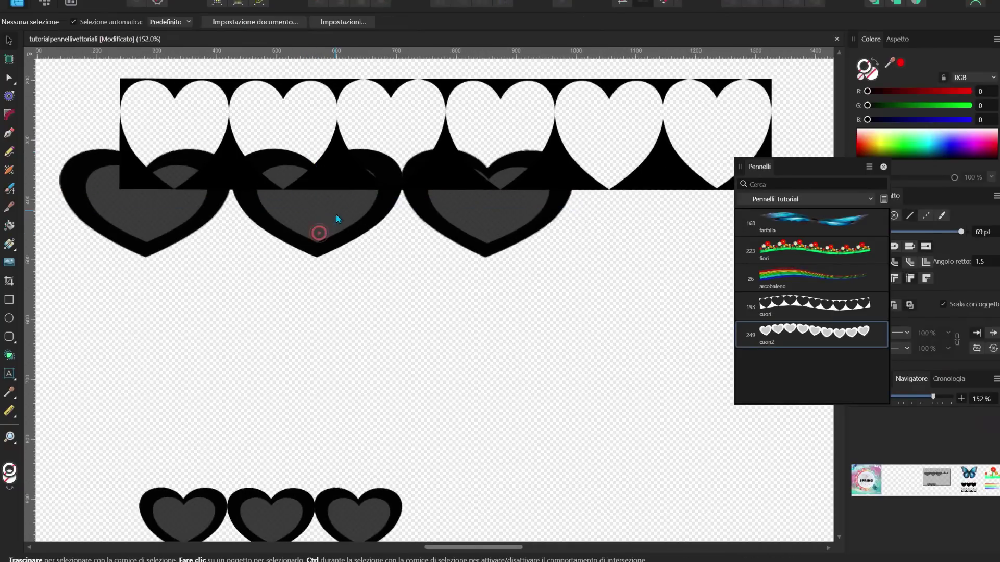
pyautogui.scroll(-3, 241, 248)
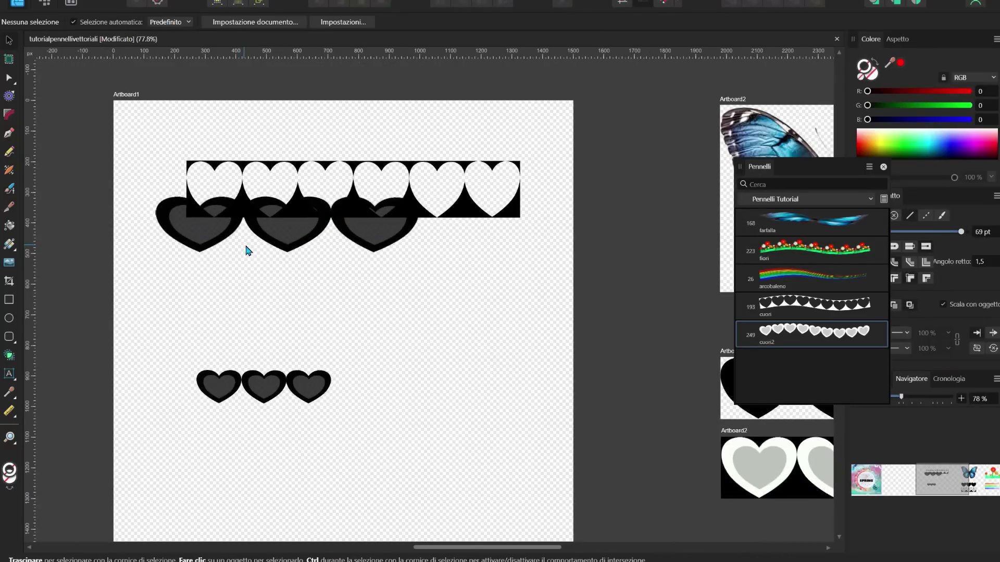
pyautogui.scroll(1, 344, 234)
pyautogui.scroll(1, 344, 234)
pyautogui.moveTo(382, 251)
pyautogui.mouseDown()
pyautogui.moveTo(427, 160)
pyautogui.moveTo(509, 289)
pyautogui.mouseUp()
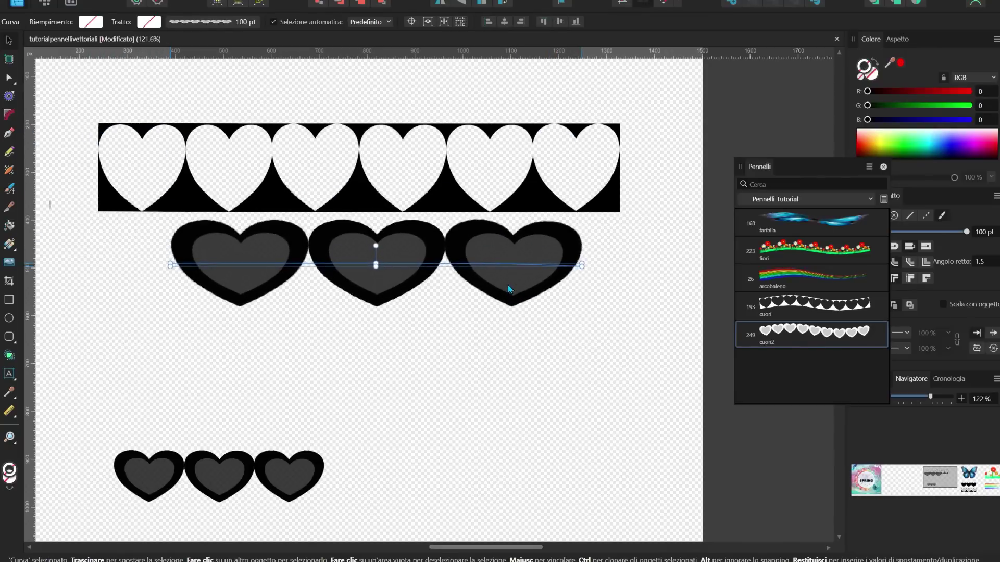
pyautogui.scroll(-2, 509, 292)
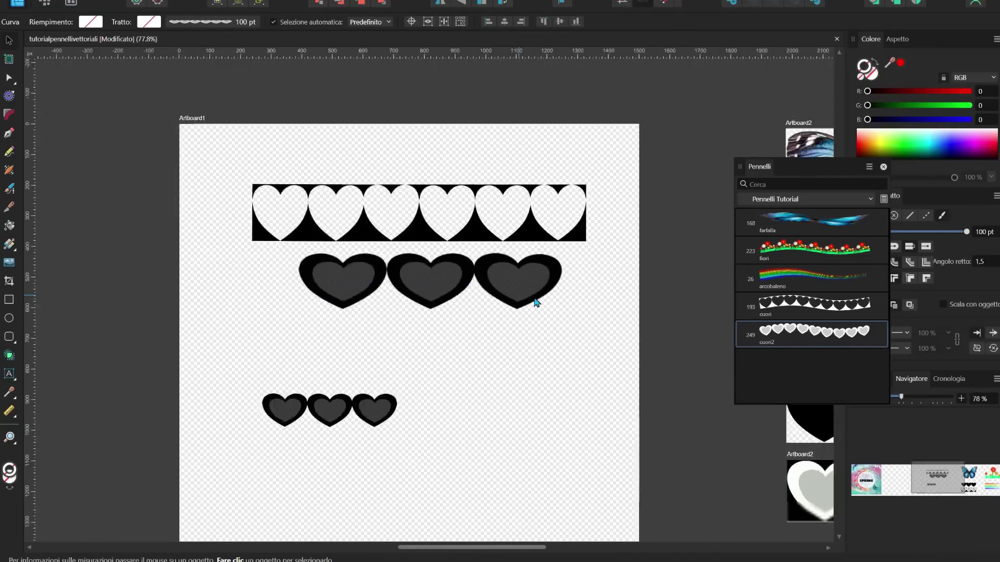
pyautogui.scroll(-3, 536, 297)
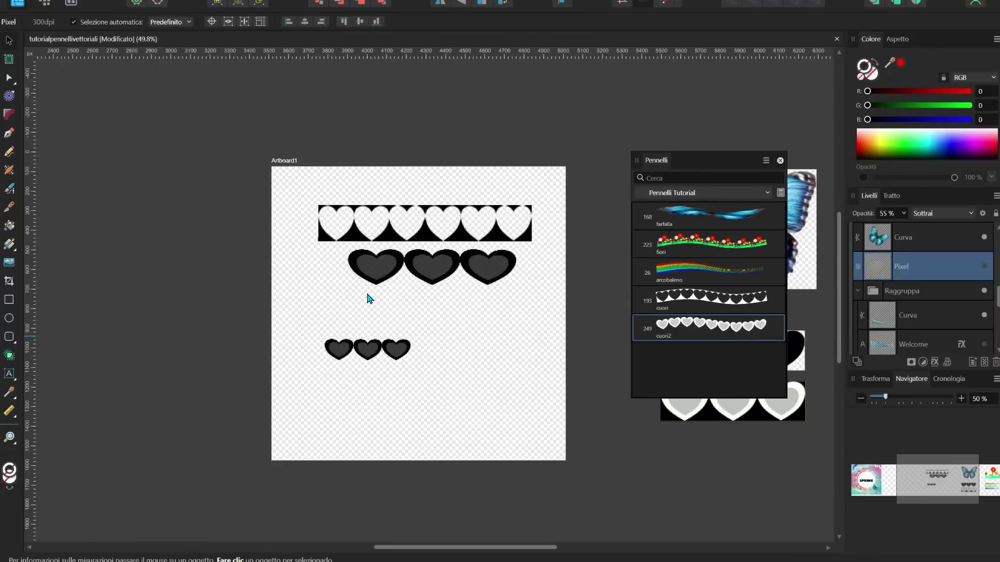
pyautogui.scroll(1, 370, 297)
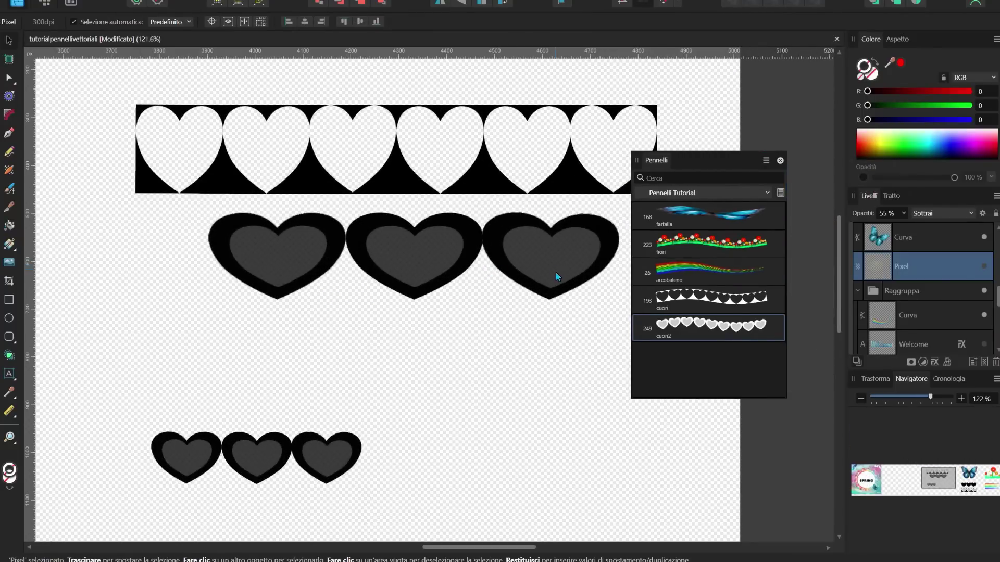
pyautogui.click(555, 272)
pyautogui.moveTo(556, 273)
pyautogui.mouseDown()
pyautogui.moveTo(444, 181)
pyautogui.moveTo(471, 258)
pyautogui.moveTo(504, 310)
pyautogui.mouseUp()
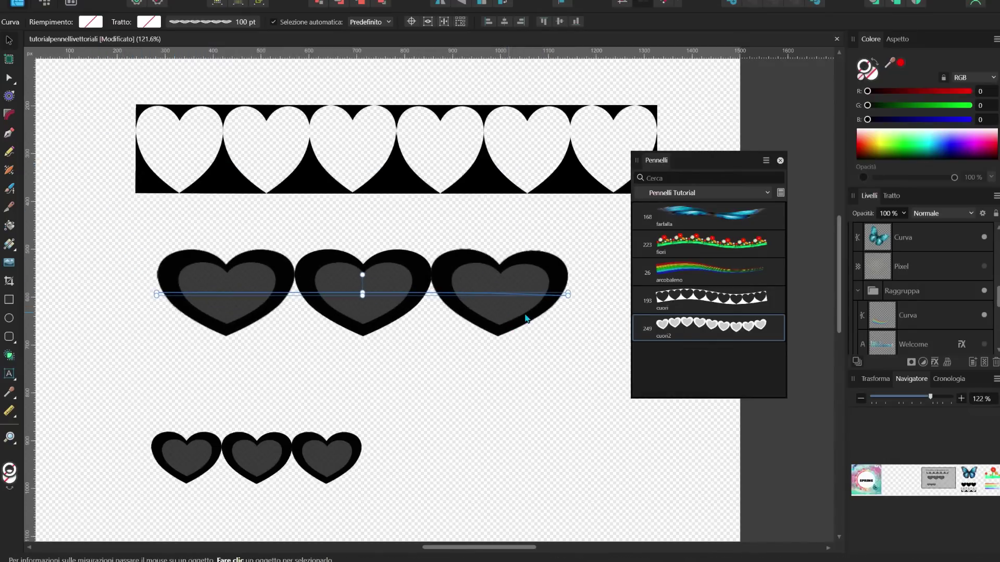
pyautogui.click(527, 317)
pyautogui.scroll(-5, 528, 317)
pyautogui.scroll(-1, 541, 320)
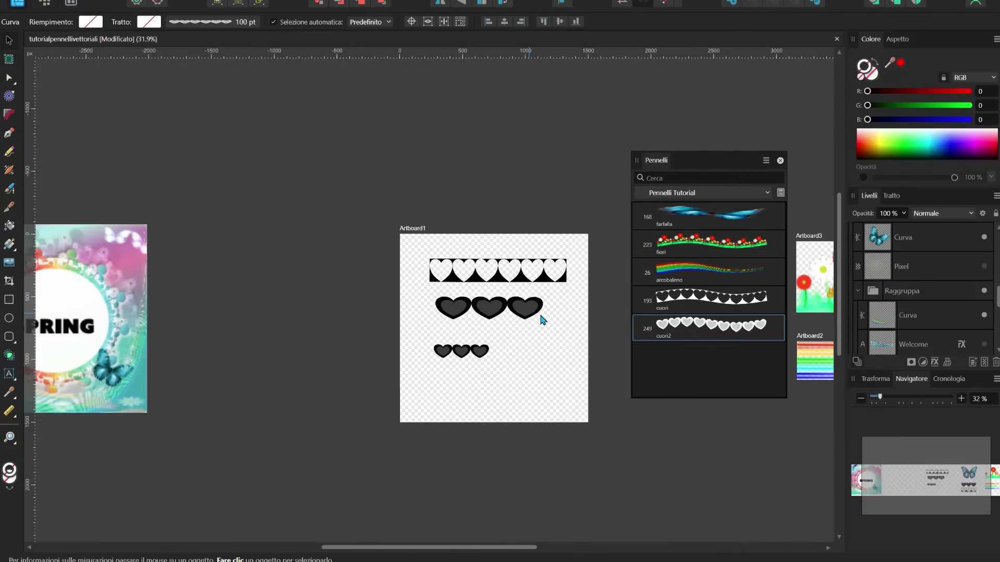
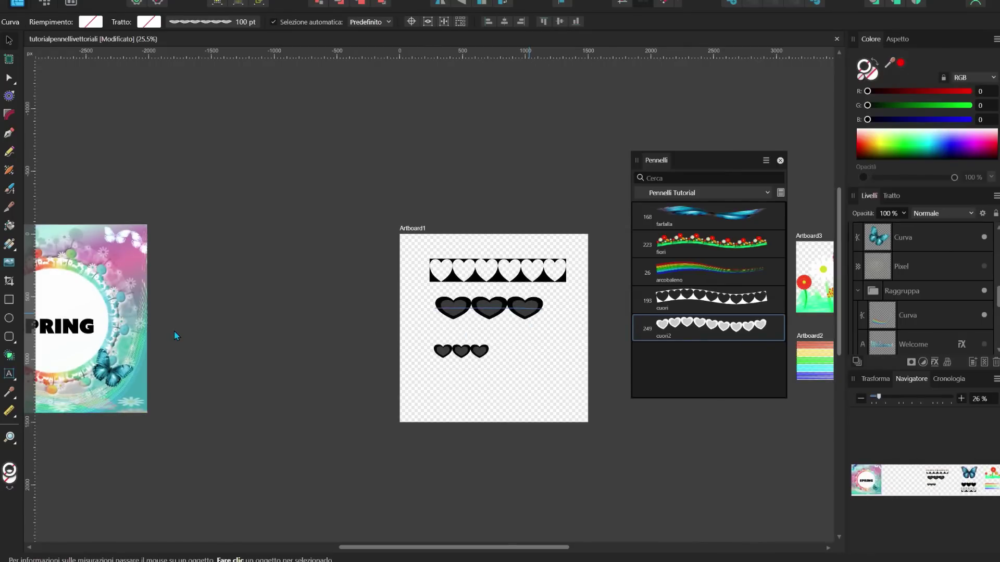
# - Zoom out to check the brush artboards, then zoom back into the poster's centre
pyautogui.scroll(-2, 174, 334)
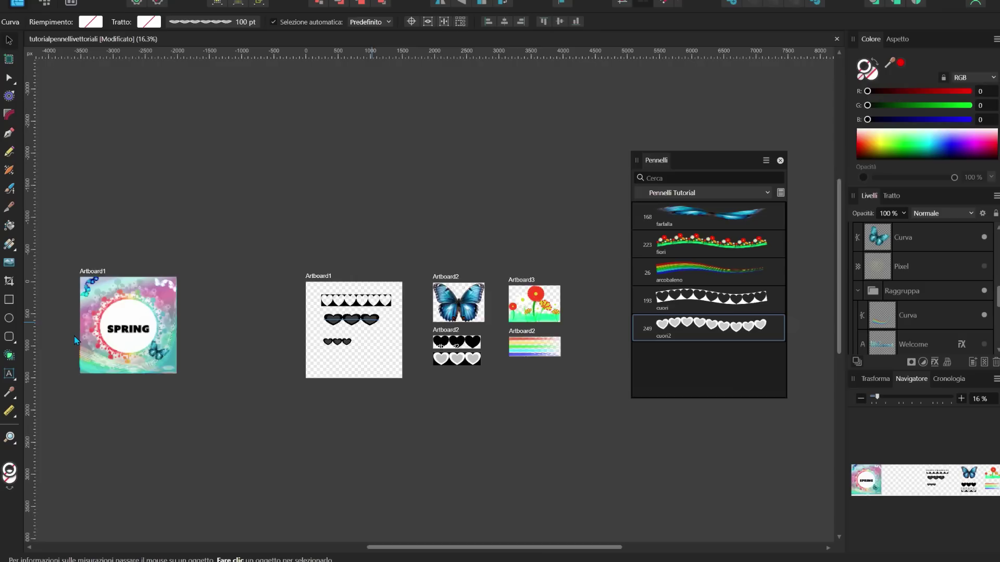
pyautogui.scroll(4, 78, 338)
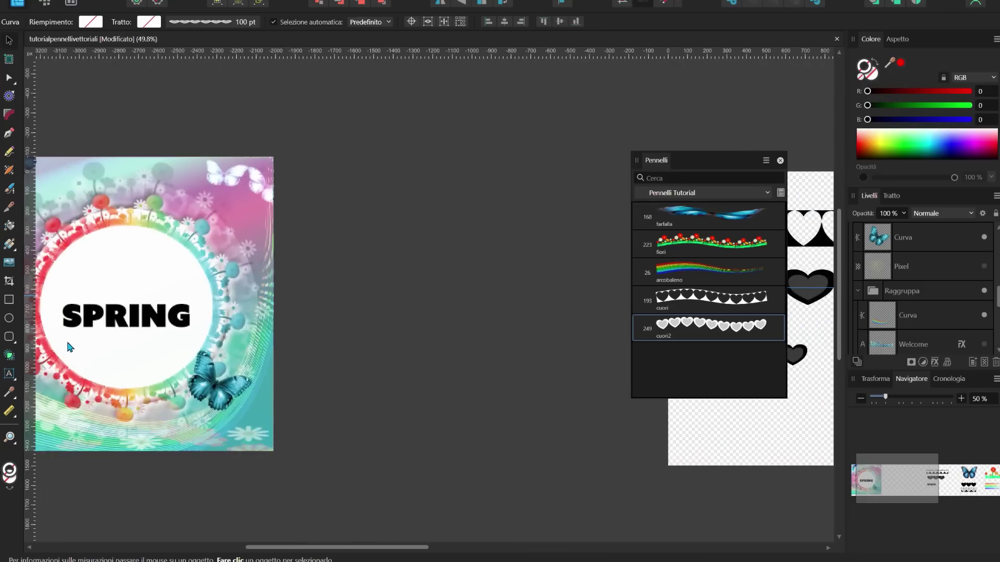
pyautogui.moveTo(293, 547); pyautogui.dragTo(260, 547)
pyautogui.scroll(3, 288, 359)
# - Remove SPRING's solid fill and give it a cuori2 heart-brush stroke about 6.9 pt wide
pyautogui.click(285, 307)
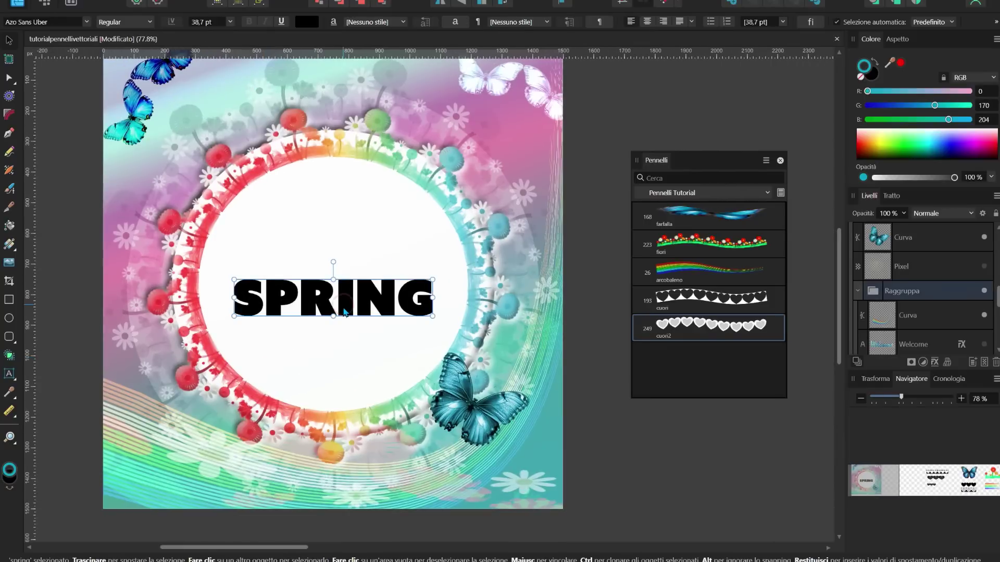
pyautogui.scroll(3, 284, 320)
pyautogui.click(708, 328)
pyautogui.click(891, 195)
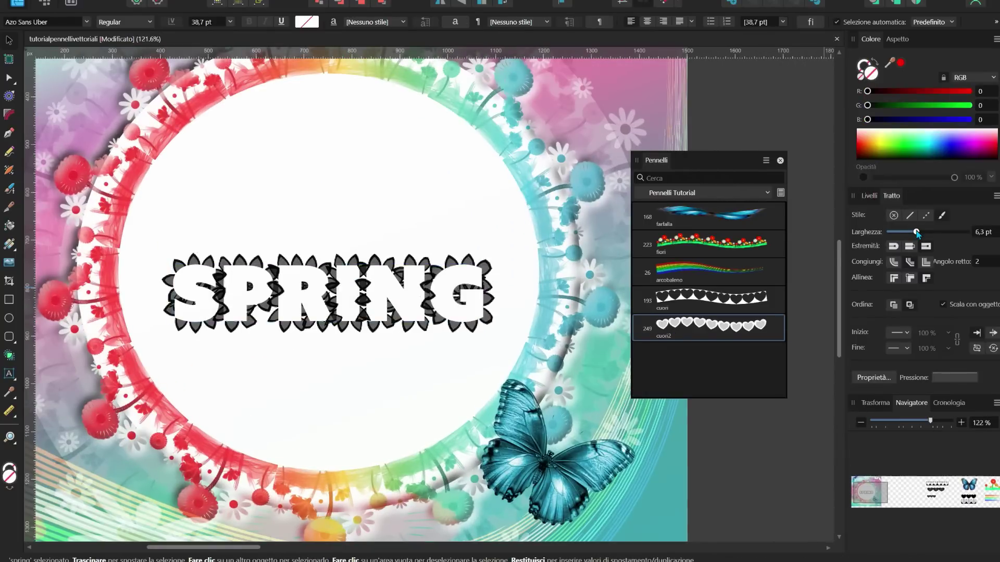
pyautogui.moveTo(898, 232); pyautogui.dragTo(918, 233)
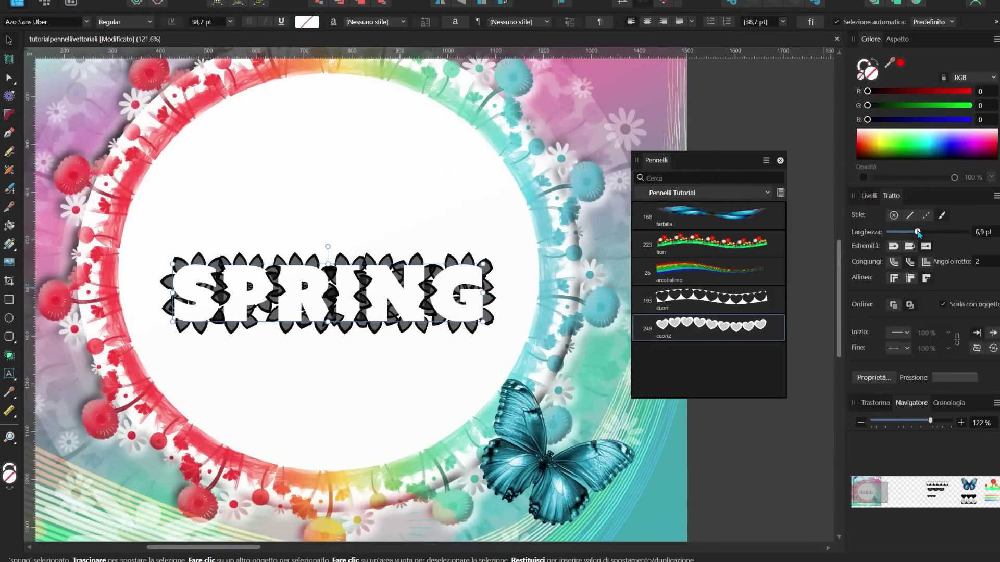
# - Try inside, then centre stroke alignment, and tune the heart stroke width from 4.3 to 5.4 pt
pyautogui.click(893, 278)
pyautogui.scroll(3, 323, 346)
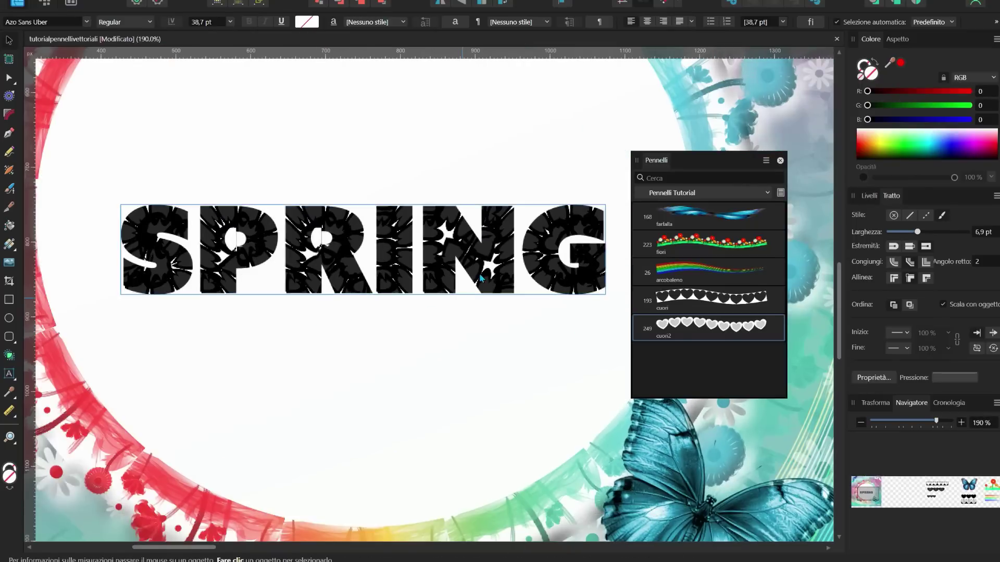
pyautogui.hscroll(-1, 479, 273)
pyautogui.click(894, 279)
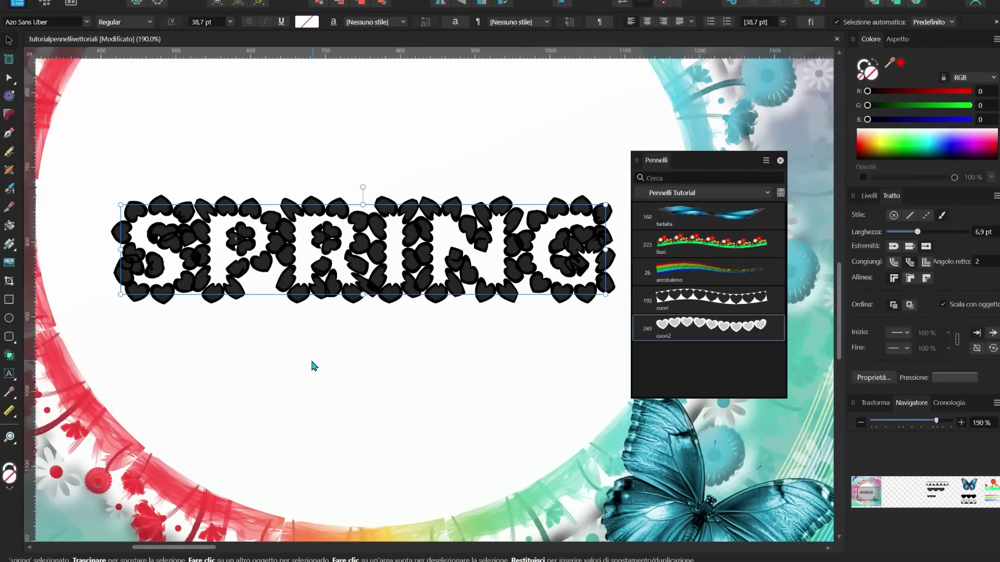
pyautogui.scroll(-3, 313, 365)
pyautogui.scroll(4, 388, 232)
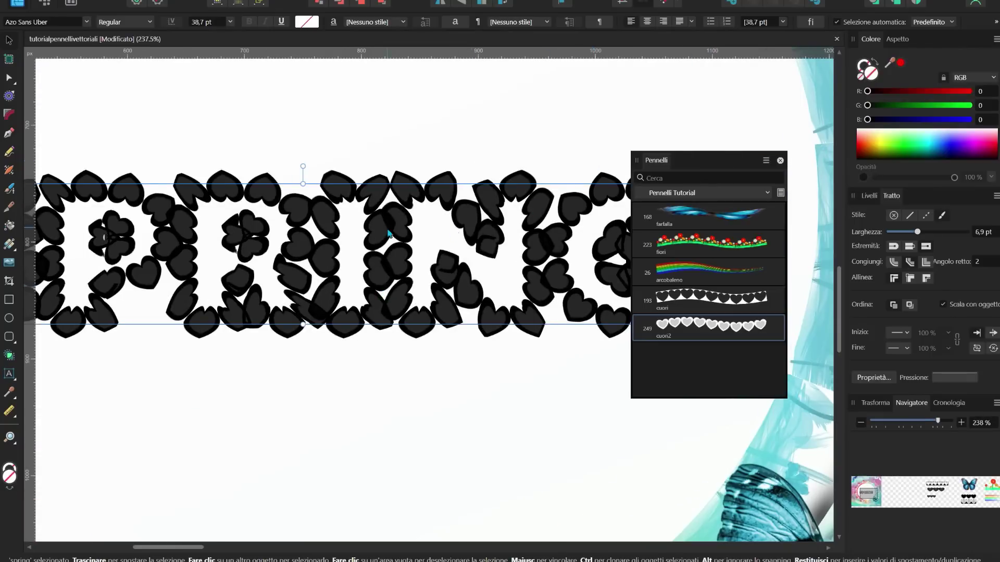
pyautogui.scroll(-2, 375, 250)
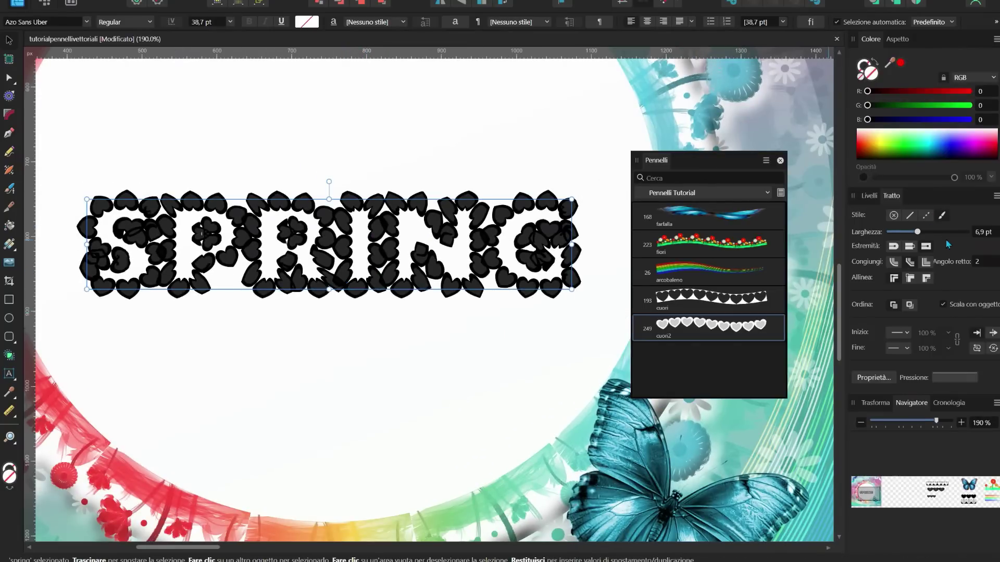
pyautogui.moveTo(917, 232); pyautogui.dragTo(913, 232)
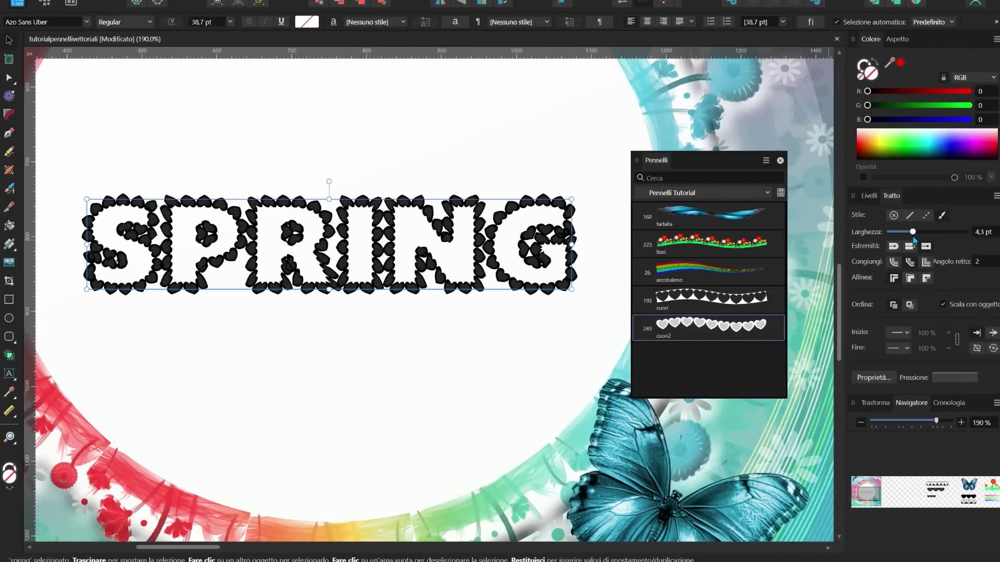
pyautogui.scroll(4, 509, 202)
pyautogui.moveTo(691, 160); pyautogui.dragTo(778, 166)
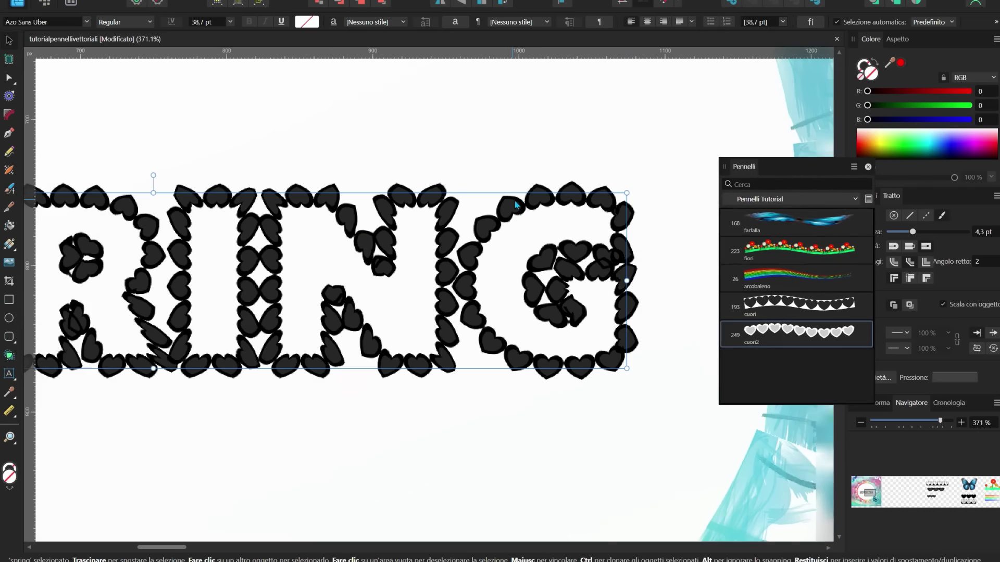
pyautogui.moveTo(912, 232); pyautogui.dragTo(916, 232)
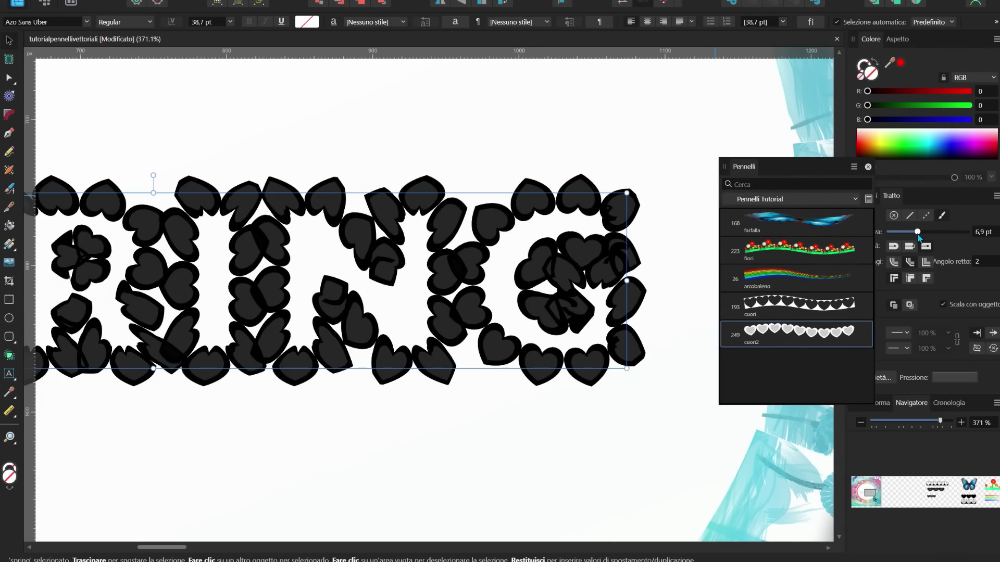
# - Switch SPRING's stroke to the cuori brush and thin it to 2.5 pt
pyautogui.scroll(-4, 423, 239)
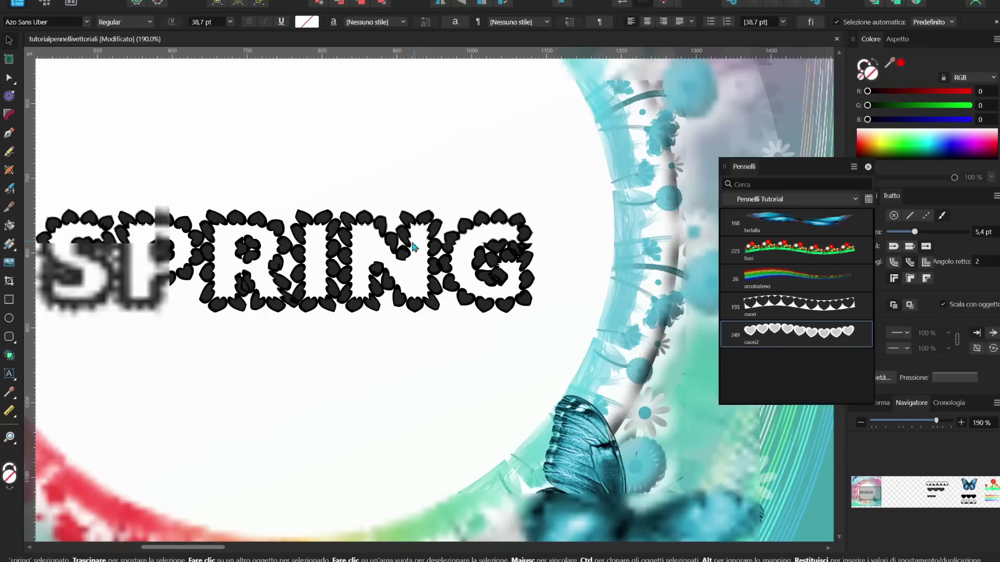
pyautogui.click(787, 309)
pyautogui.moveTo(914, 232); pyautogui.dragTo(911, 232)
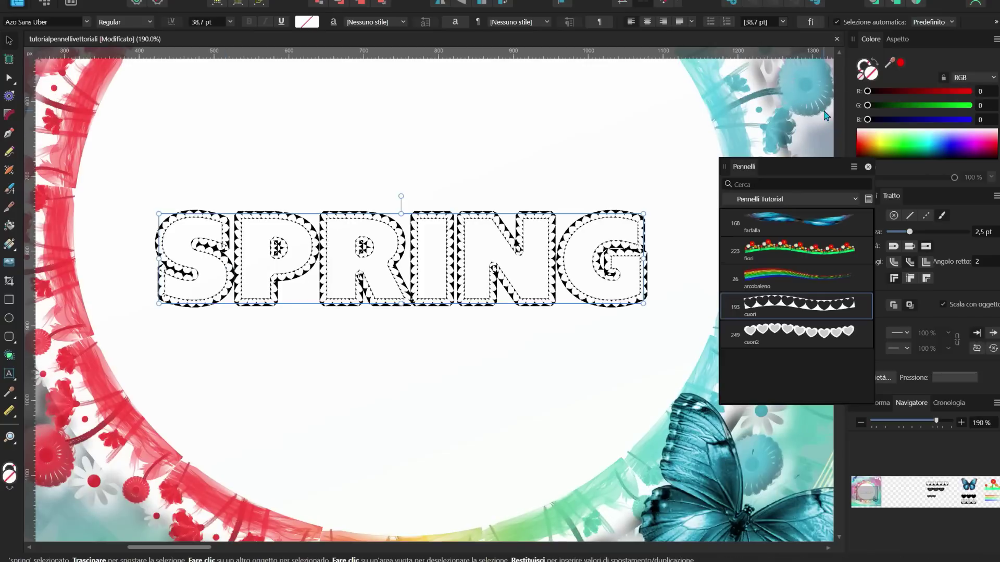
# - Fill SPRING with the Sfumature 6 gradient and rearrange the swatch, brush and layer panels
pyautogui.click(413, 277)
pyautogui.moveTo(425, 248); pyautogui.dragTo(521, 364)
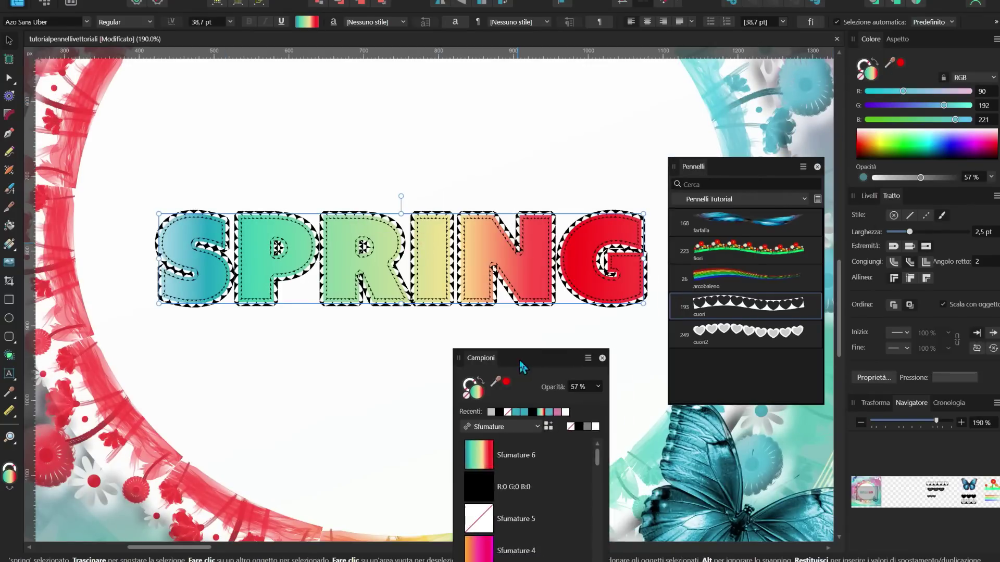
pyautogui.scroll(1, 497, 328)
pyautogui.moveTo(693, 166); pyautogui.dragTo(875, 197)
pyautogui.click(861, 73)
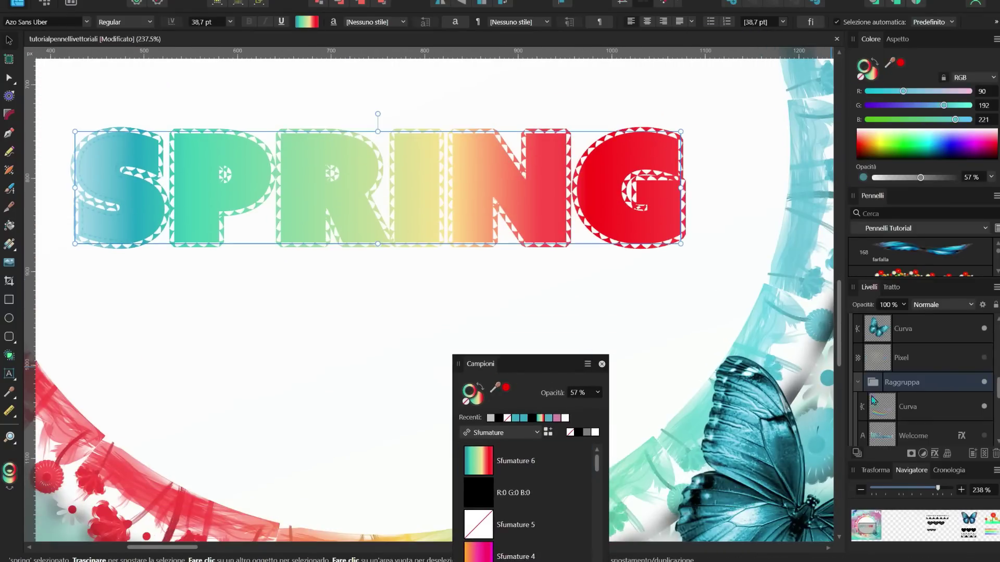
pyautogui.moveTo(852, 289); pyautogui.dragTo(641, 174)
# - Add a pillow-style Smussato/In rilievo bevel to SPRING in the layer effects
pyautogui.click(708, 455)
pyautogui.click(318, 117)
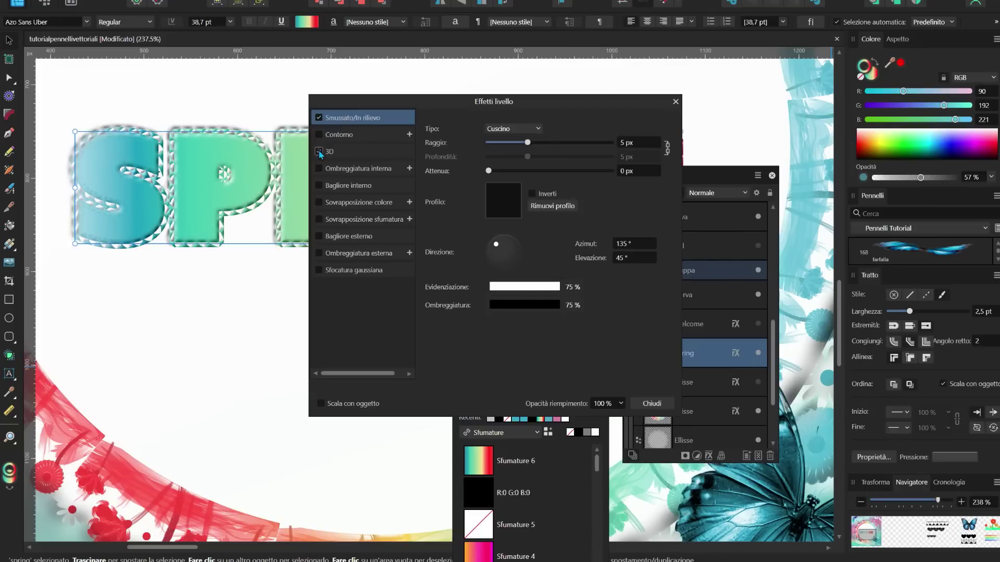
pyautogui.click(319, 151)
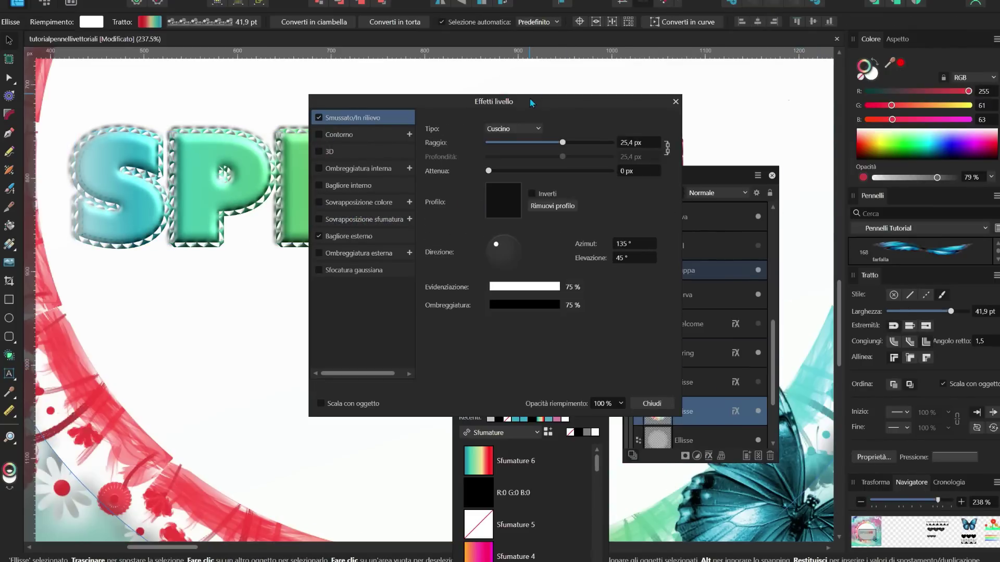
pyautogui.moveTo(527, 107); pyautogui.dragTo(794, 125)
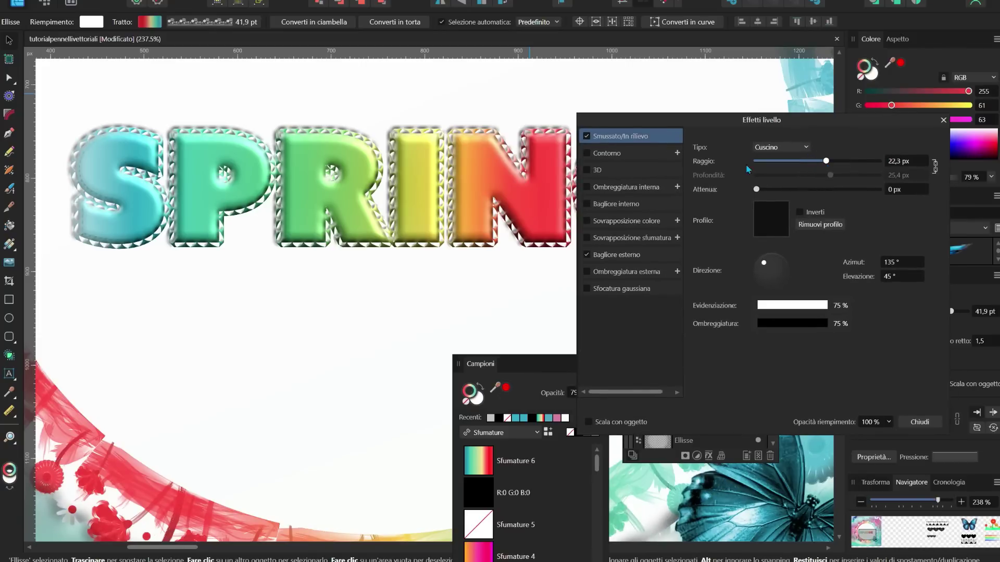
pyautogui.scroll(-5, 368, 172)
pyautogui.click(943, 120)
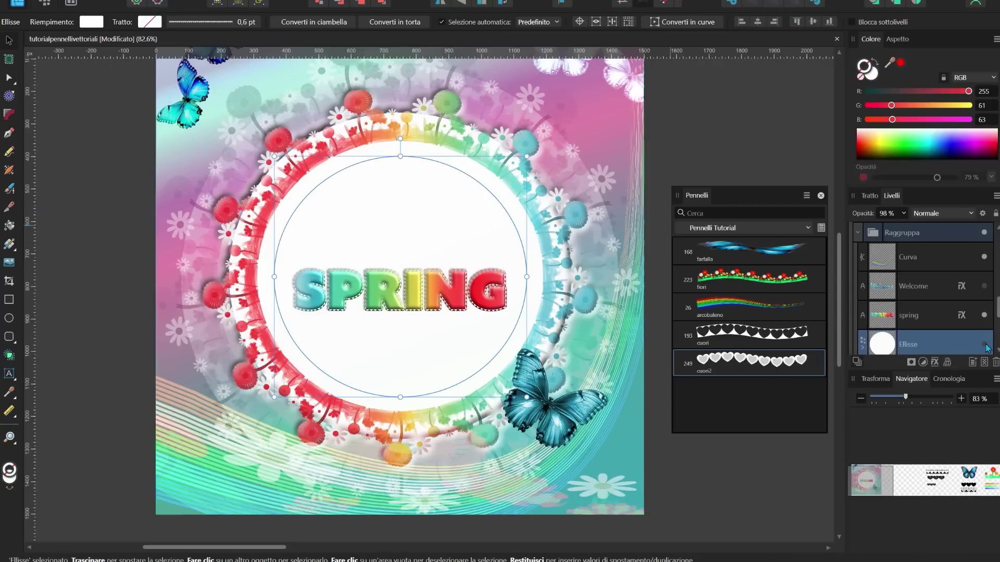
# - Give the white circle a cuori2 heart-brush stroke, drawn in front, aligned inside, about 19 pt wide
pyautogui.click(743, 361)
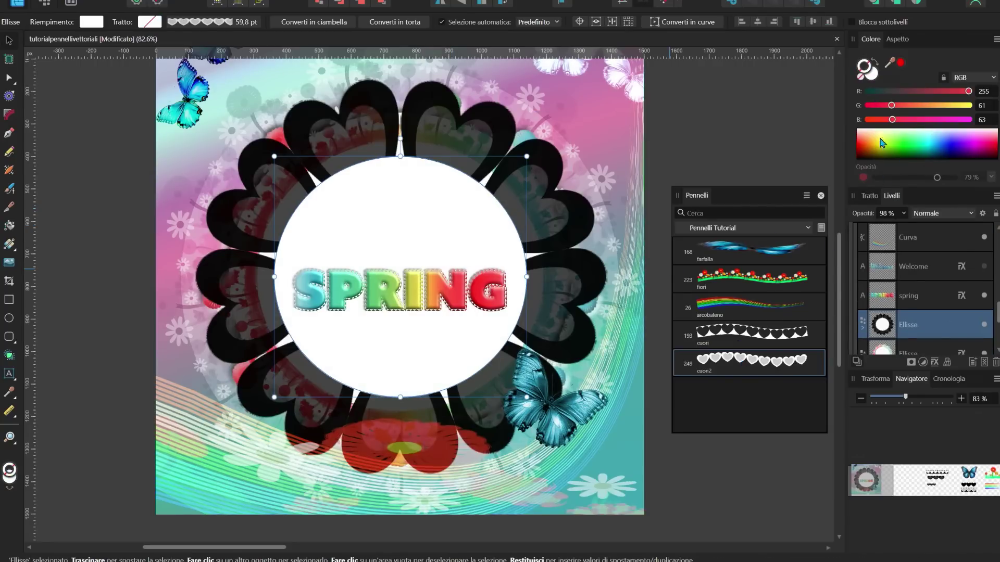
pyautogui.click(869, 195)
pyautogui.moveTo(967, 232); pyautogui.dragTo(922, 232)
pyautogui.click(910, 305)
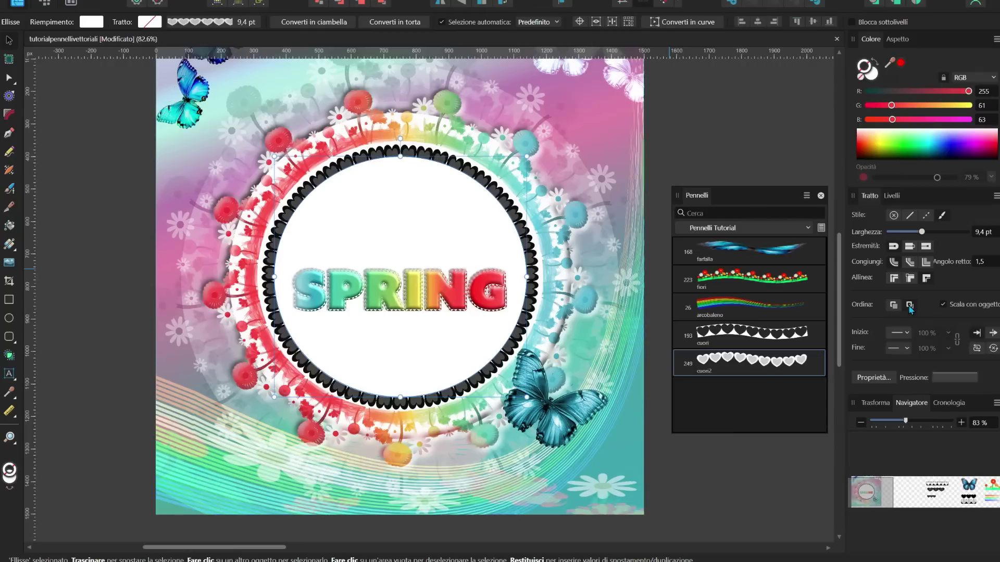
pyautogui.click(910, 280)
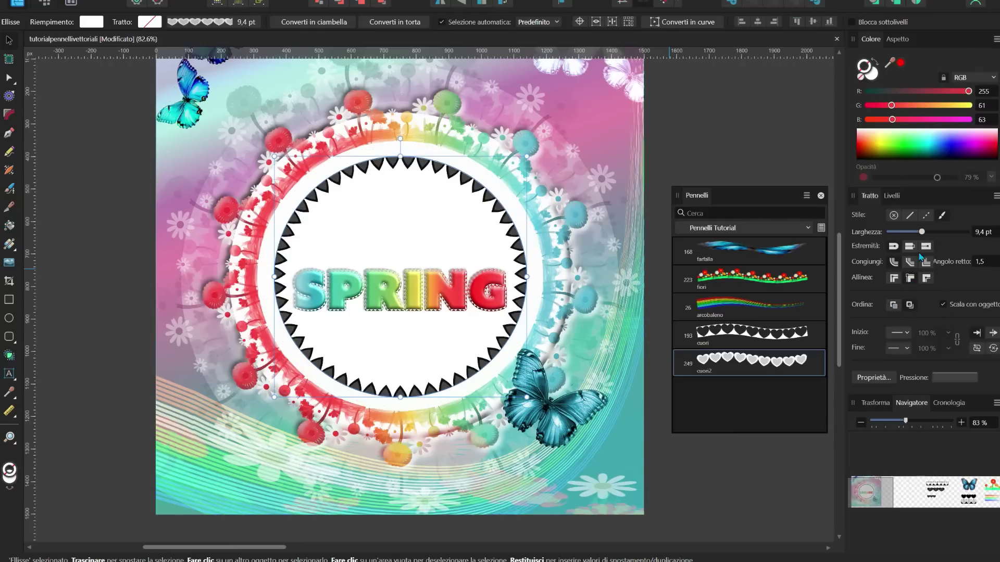
pyautogui.moveTo(921, 232)
pyautogui.mouseDown()
pyautogui.moveTo(912, 232)
pyautogui.moveTo(932, 232)
pyautogui.mouseUp()
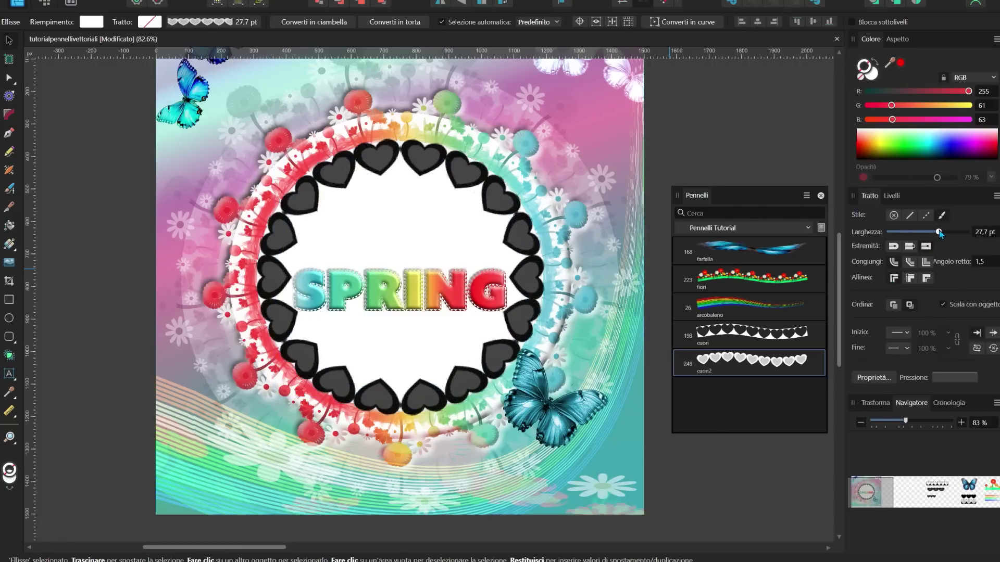
pyautogui.moveTo(932, 232)
pyautogui.mouseDown()
pyautogui.moveTo(977, 229)
pyautogui.moveTo(930, 232)
pyautogui.mouseUp()
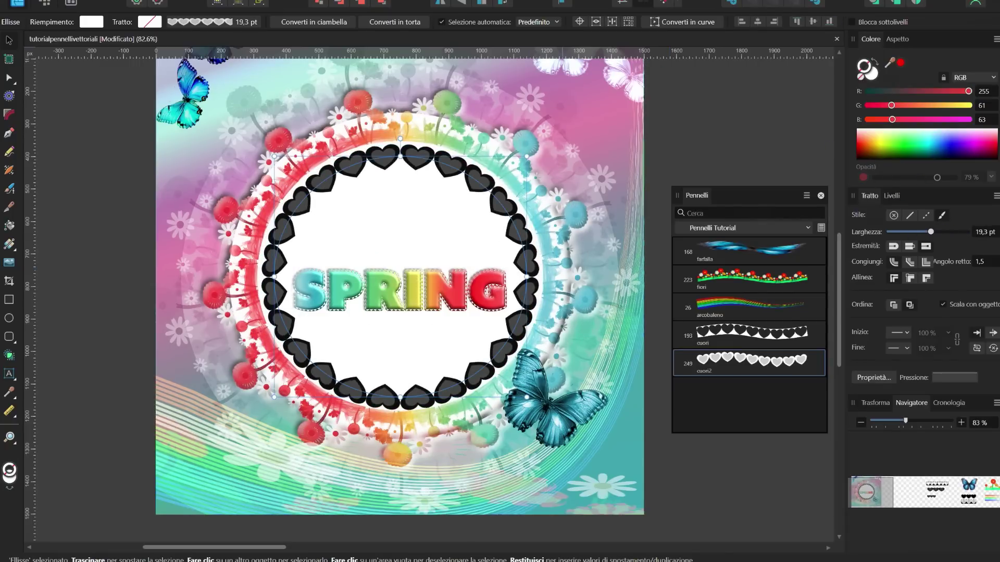
pyautogui.click(276, 85)
# - Colour the circle's heart stroke with Sfumature 6 and shrink it to 9.6 pt
pyautogui.click(798, 416)
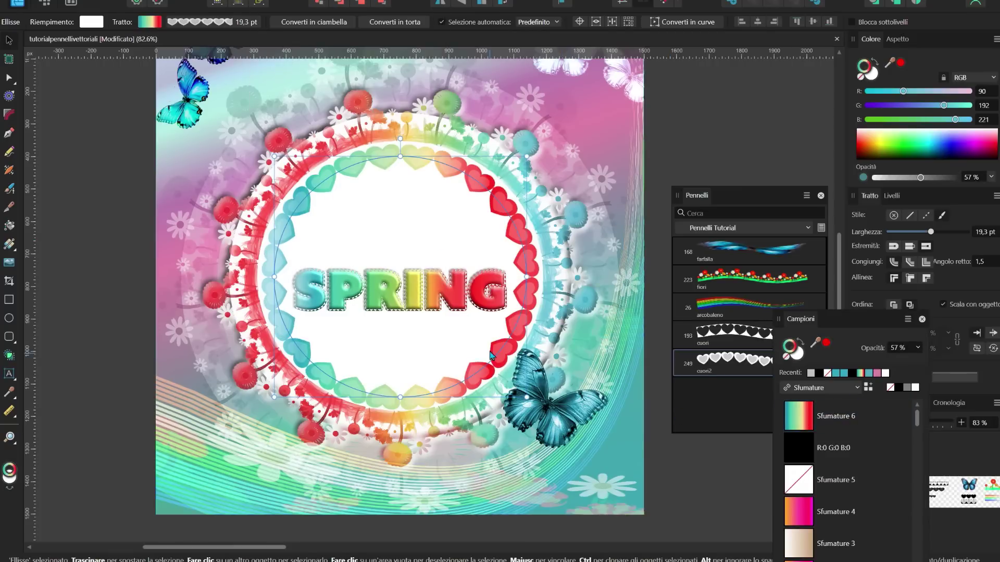
pyautogui.moveTo(930, 232); pyautogui.dragTo(922, 232)
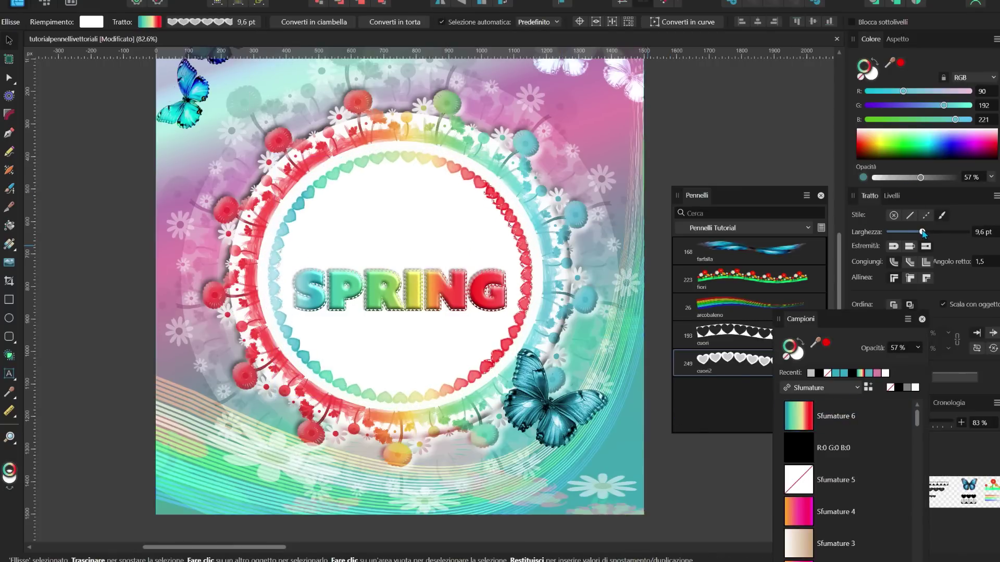
pyautogui.scroll(-1, 412, 194)
pyautogui.moveTo(801, 319); pyautogui.dragTo(705, 204)
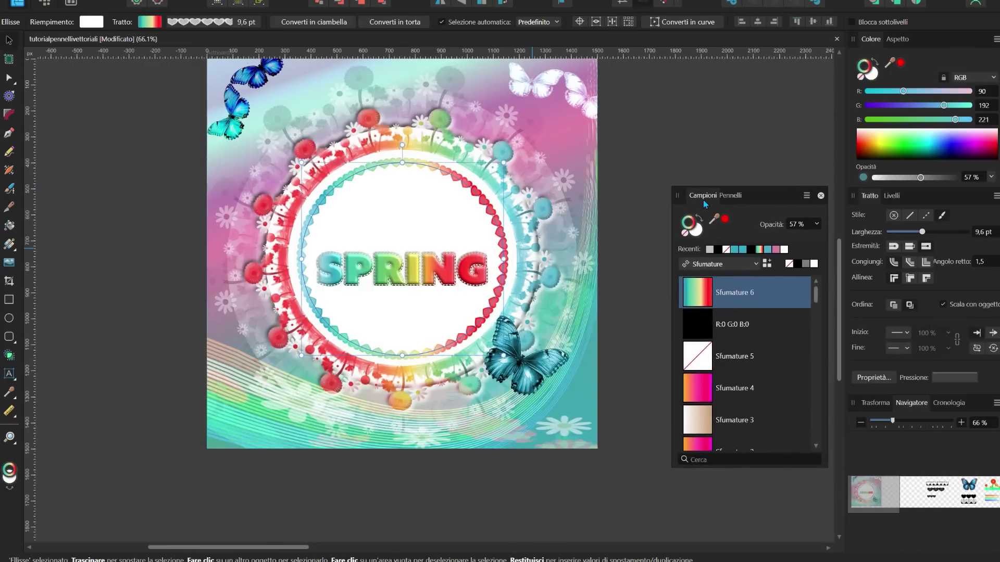
pyautogui.click(890, 197)
# - Add a pillow bevel, 3D effect and a recoloured outer glow to the heart ring
pyautogui.click(935, 362)
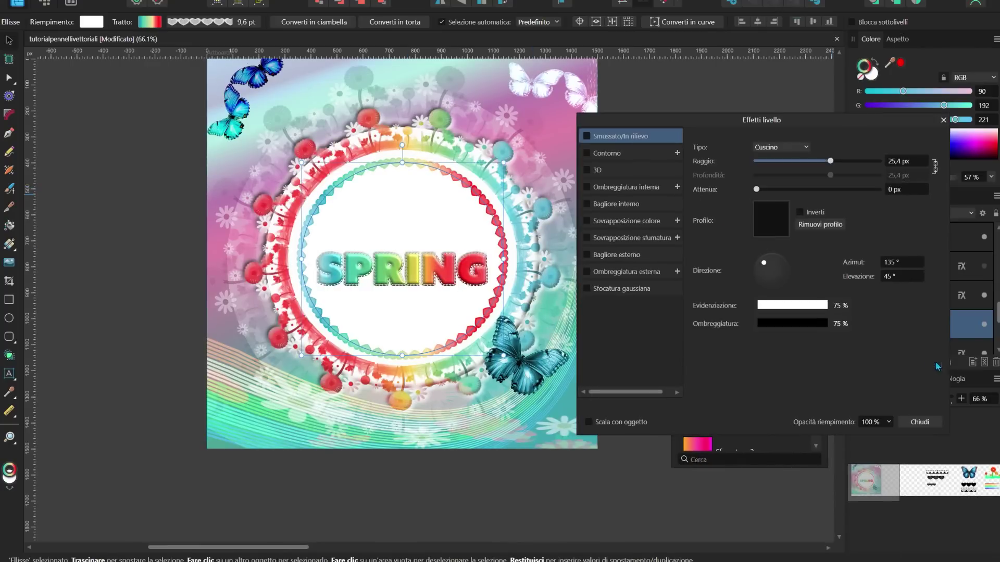
pyautogui.click(587, 136)
pyautogui.scroll(2, 466, 249)
pyautogui.click(586, 170)
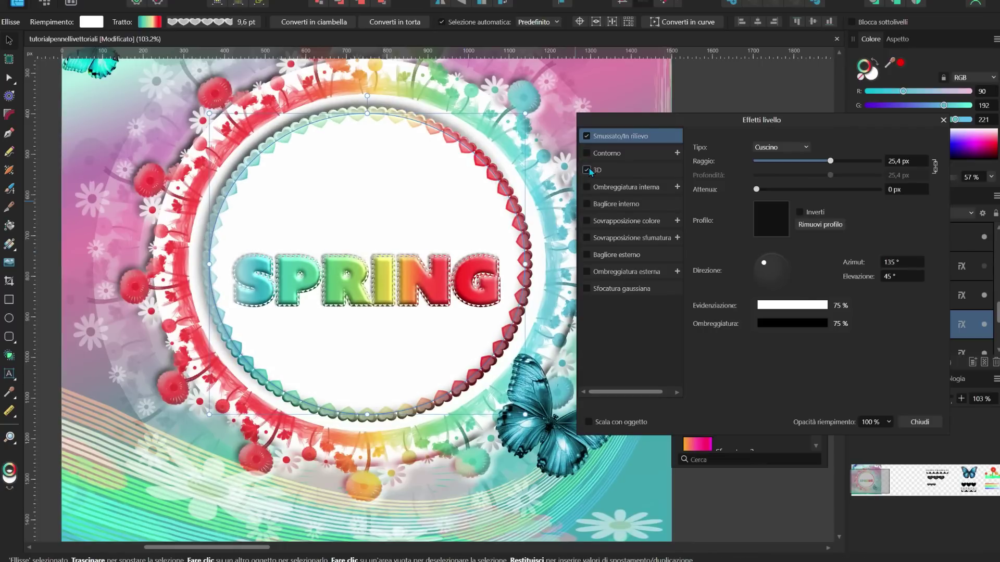
pyautogui.click(590, 254)
pyautogui.click(766, 209)
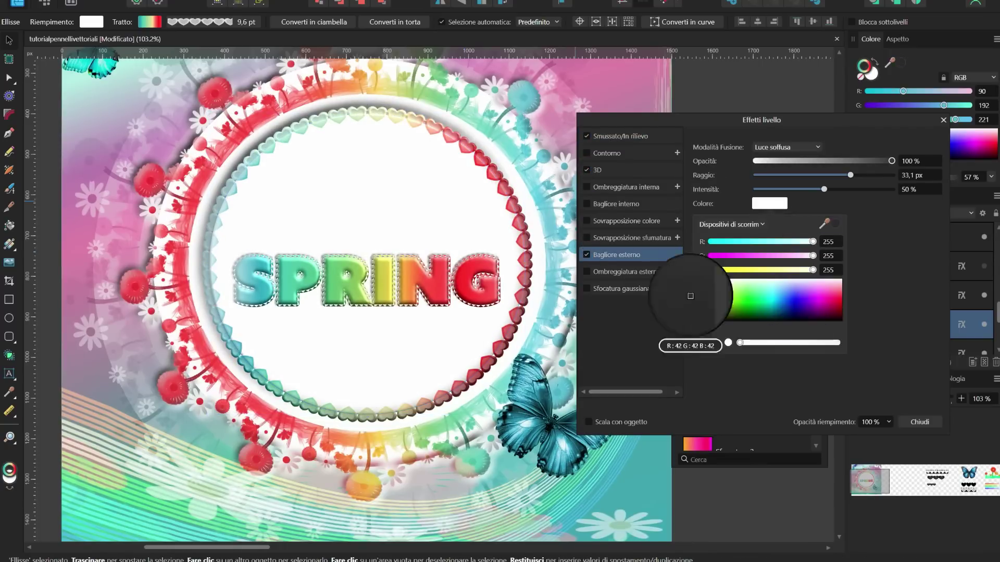
pyautogui.moveTo(830, 222); pyautogui.dragTo(692, 290)
pyautogui.click(943, 120)
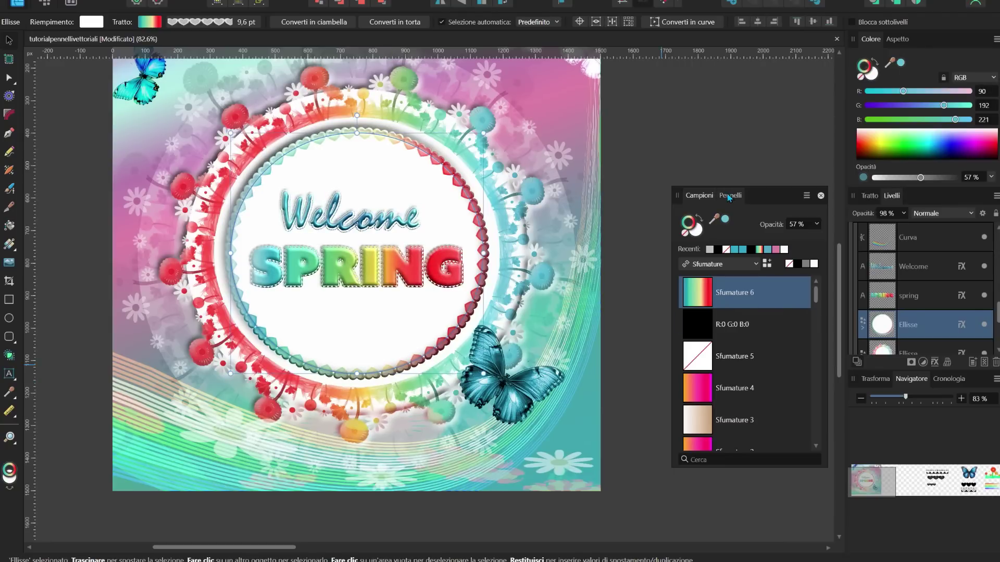
# - In the Pixel persona, drag the 55% Sottrai splatter layer onto the white centre circle
pyautogui.moveTo(729, 198); pyautogui.dragTo(895, 196)
pyautogui.scroll(2, 339, 253)
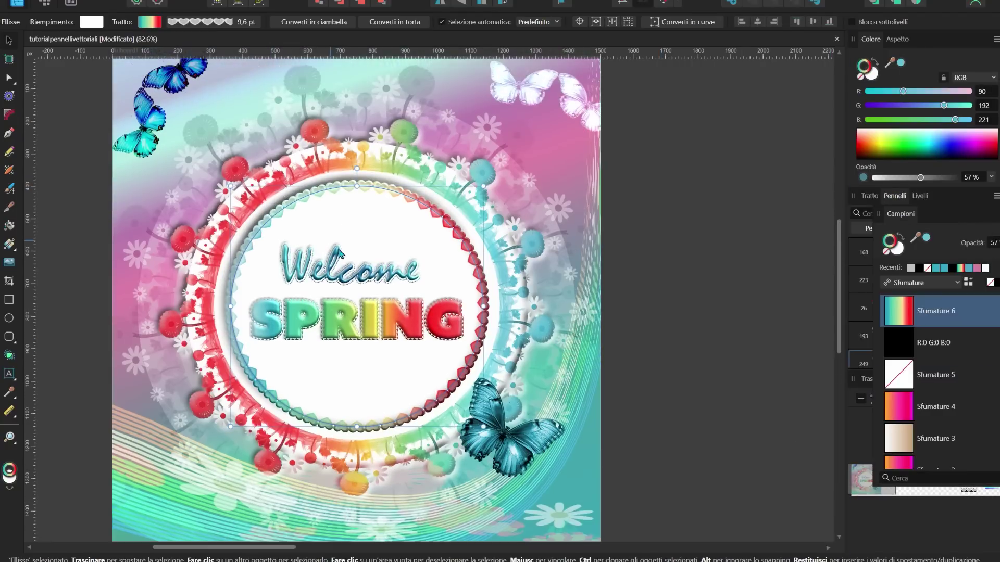
pyautogui.scroll(2, 339, 254)
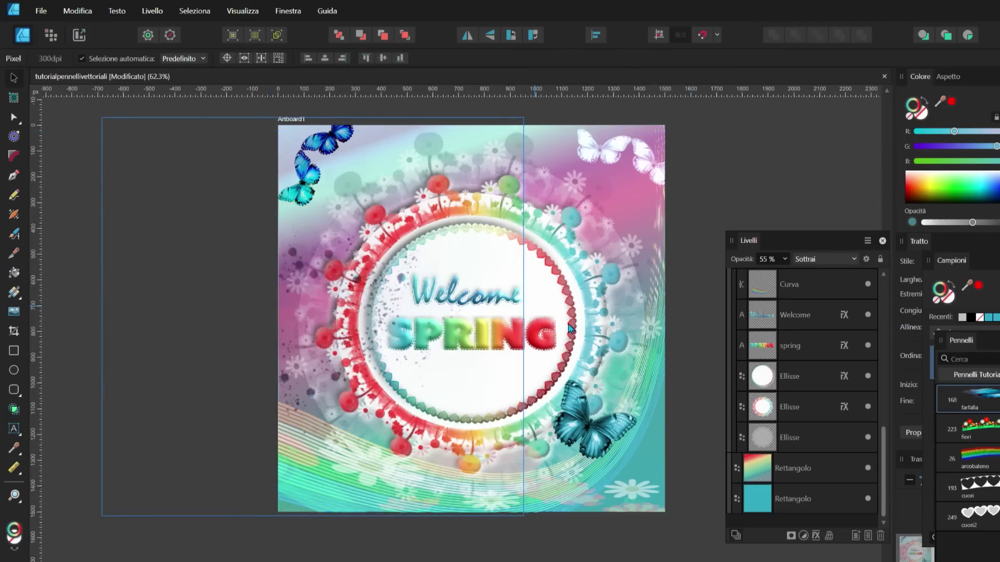
pyautogui.click(586, 339)
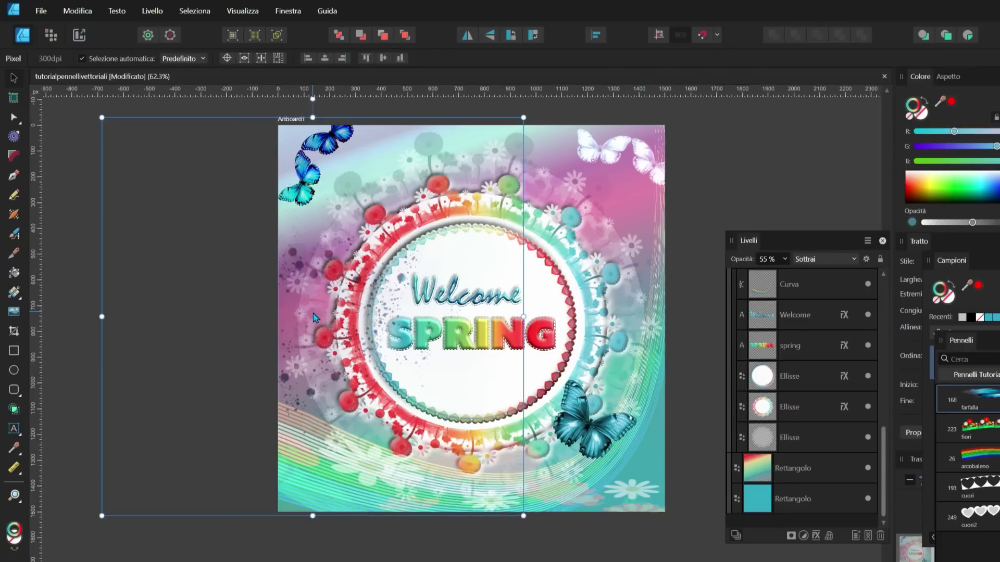
pyautogui.moveTo(316, 318); pyautogui.dragTo(479, 321)
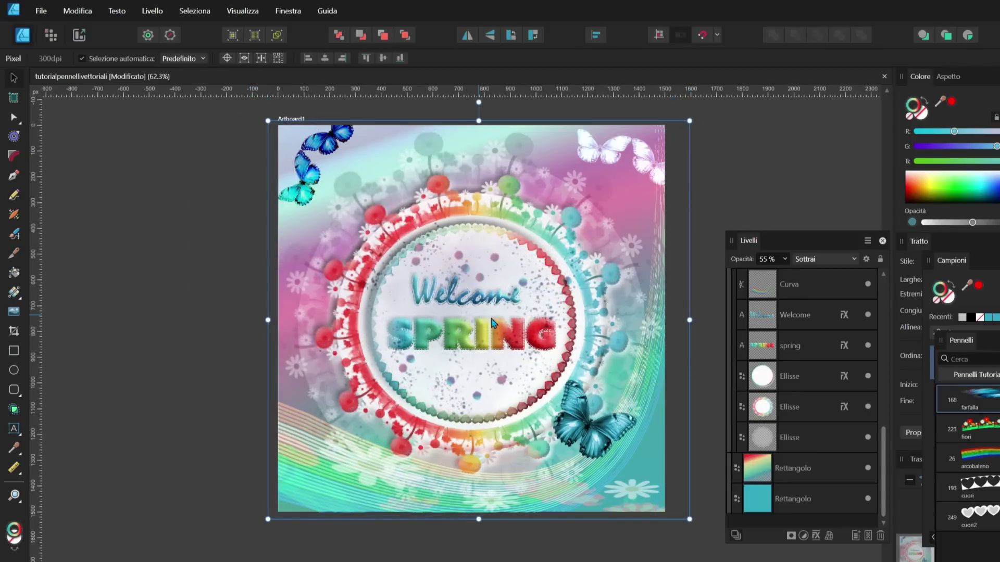
# - Zoom and pan around the poster to inspect its details
pyautogui.scroll(3, 833, 350)
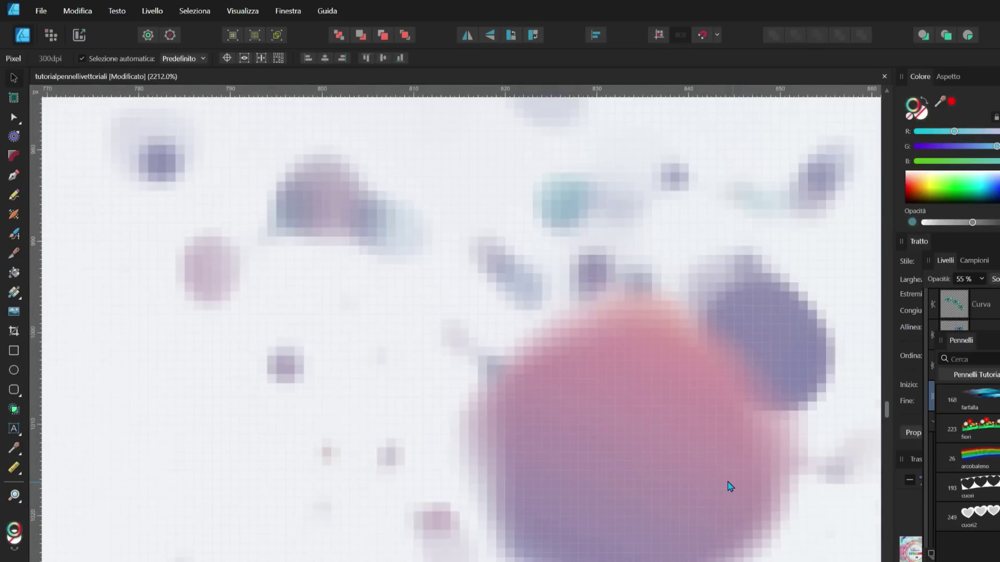
pyautogui.scroll(2, 730, 486)
pyautogui.scroll(-2, 680, 462)
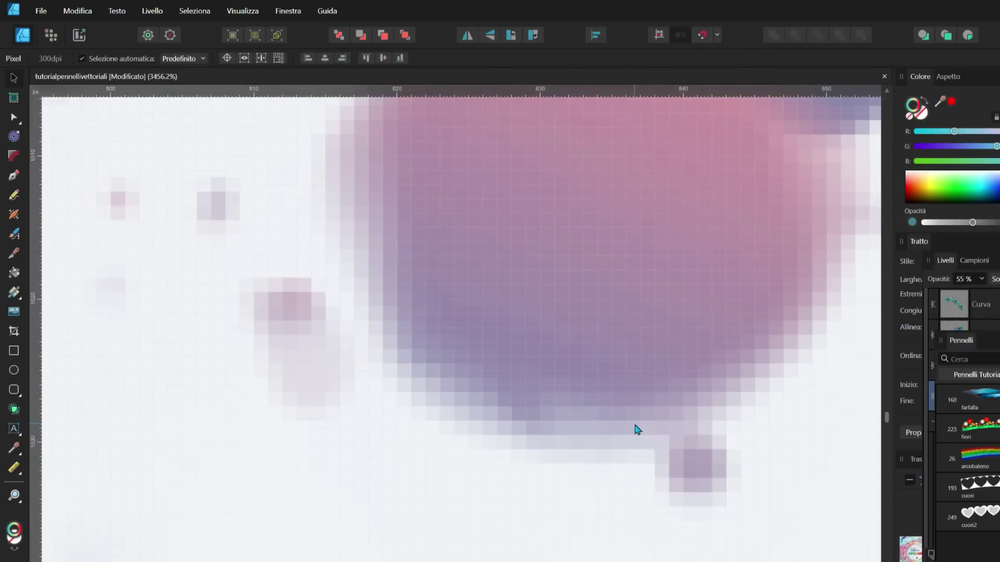
pyautogui.scroll(-3, 635, 426)
pyautogui.scroll(-1, 312, 499)
pyautogui.scroll(-3, 99, 412)
pyautogui.scroll(2, 184, 407)
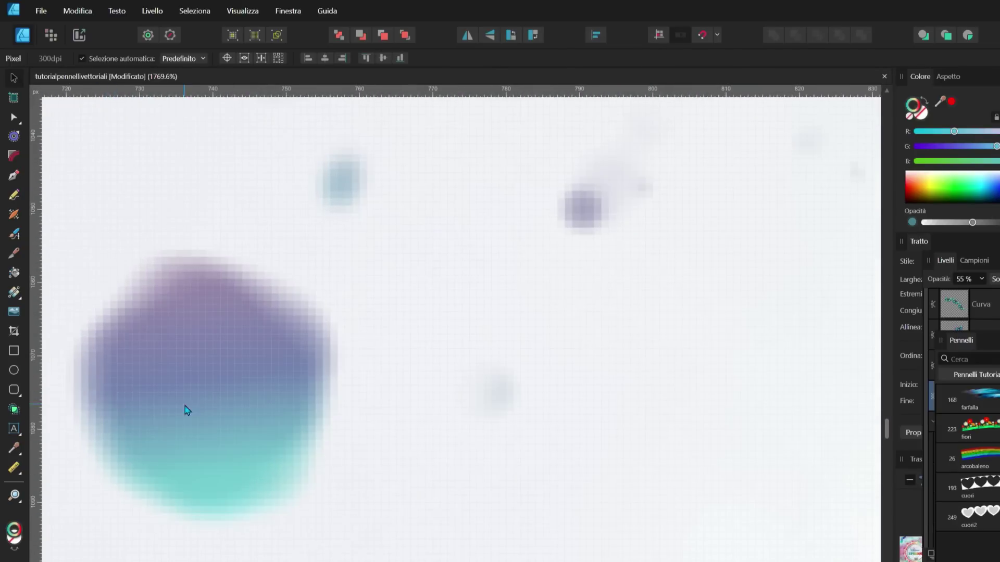
pyautogui.scroll(-2, 188, 411)
pyautogui.scroll(-1, 326, 424)
pyautogui.scroll(-2, 522, 460)
pyautogui.scroll(1, 546, 458)
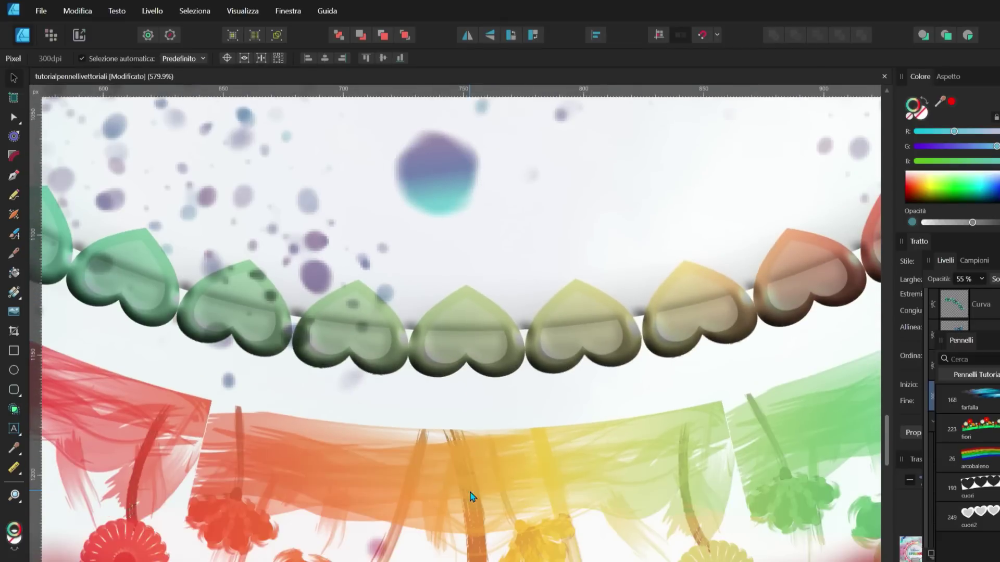
pyautogui.scroll(-3, 473, 496)
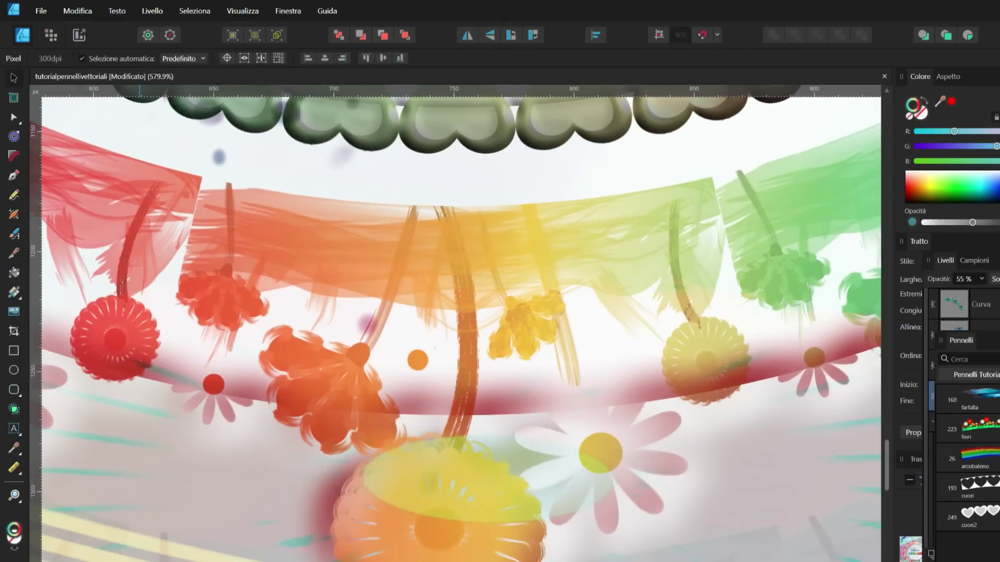
pyautogui.hscroll(4, 735, 438)
pyautogui.hscroll(4, 736, 437)
pyautogui.hscroll(2, 735, 437)
pyautogui.hscroll(1, 461, 323)
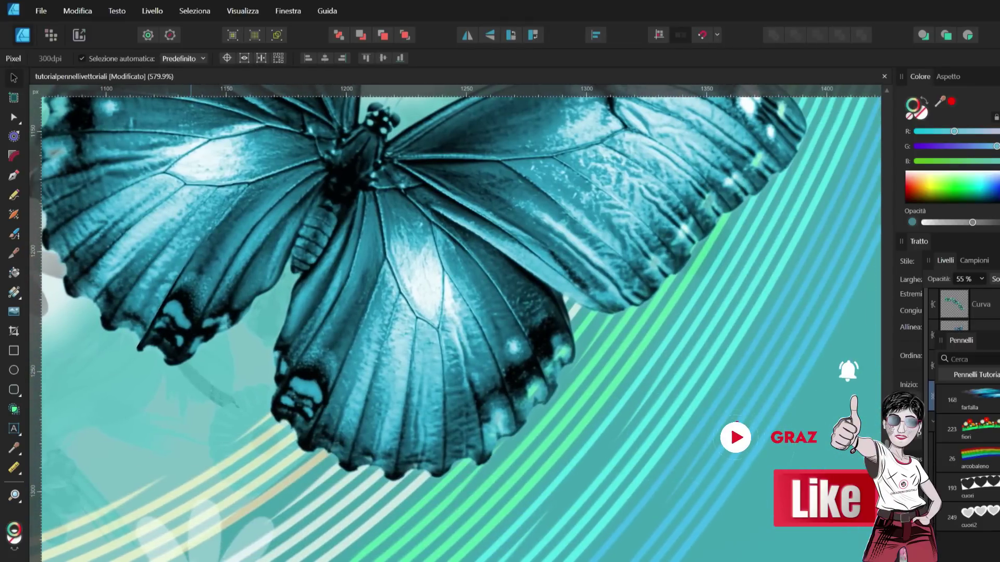
# - Close the Colore panel via its context menu and adjust the side panels
pyautogui.rightClick(919, 76)
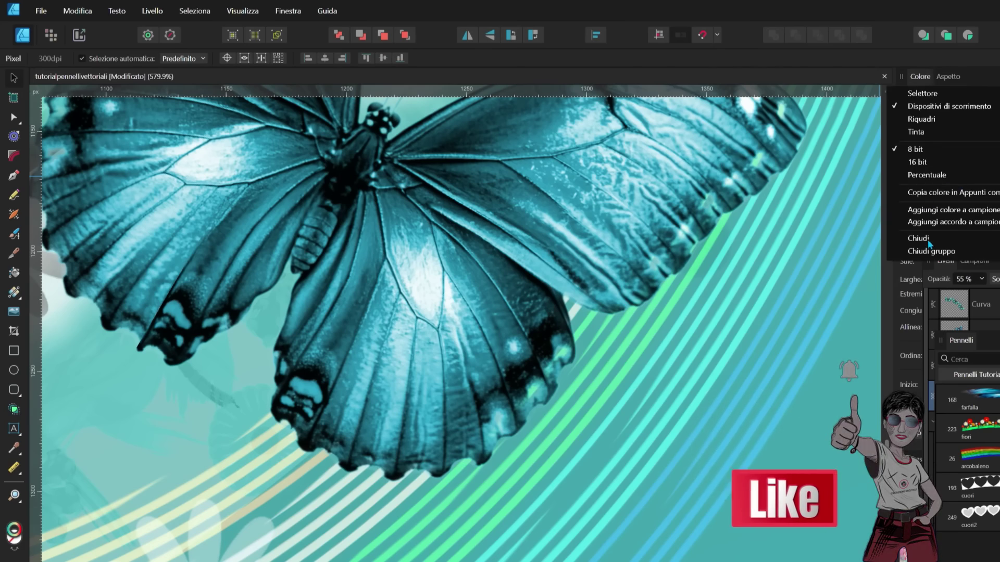
pyautogui.click(873, 234)
pyautogui.scroll(-2, 627, 345)
pyautogui.scroll(-2, 627, 345)
pyautogui.scroll(-2, 627, 345)
pyautogui.scroll(-3, 599, 354)
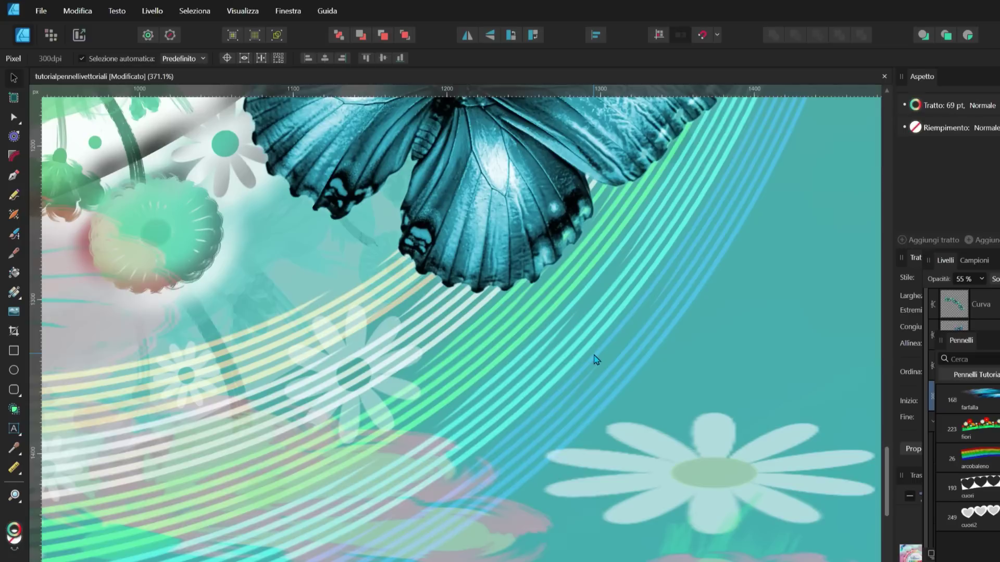
pyautogui.moveTo(887, 478); pyautogui.dragTo(885, 325)
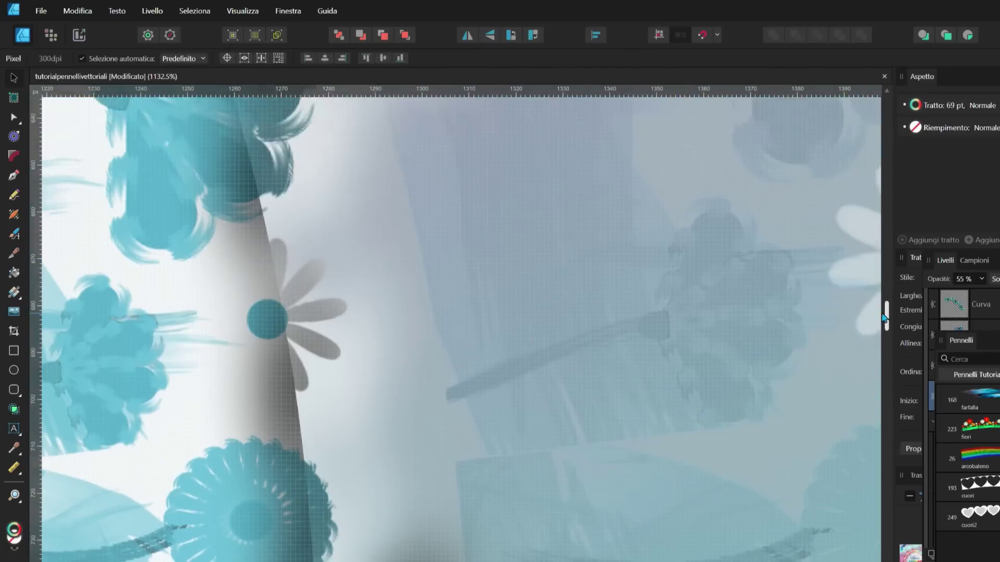
pyautogui.moveTo(884, 319); pyautogui.dragTo(879, 283)
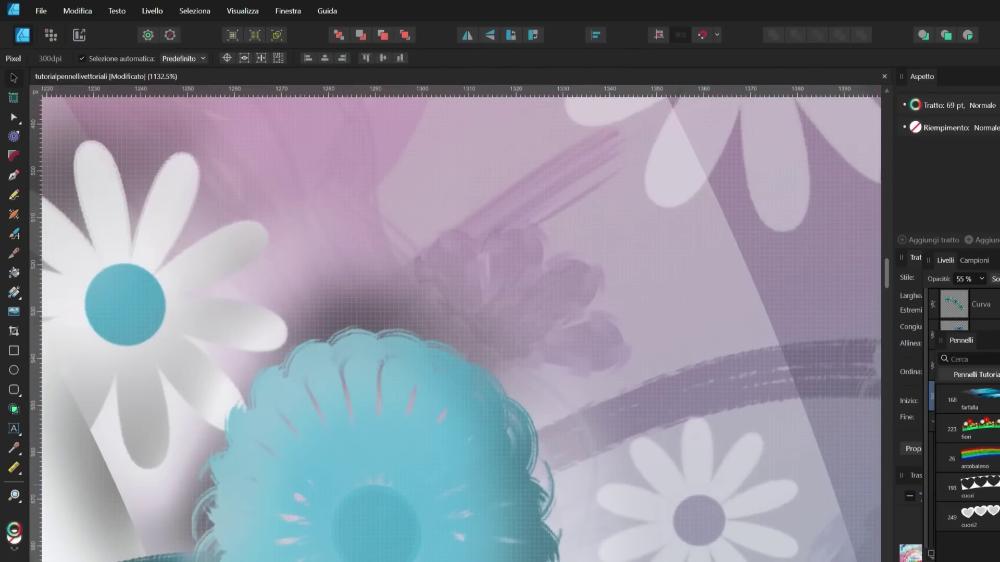
# - Pan across the finished poster and deselect everything by clicking empty canvas
pyautogui.hscroll(-3, 455, 323)
pyautogui.hscroll(-6, 456, 323)
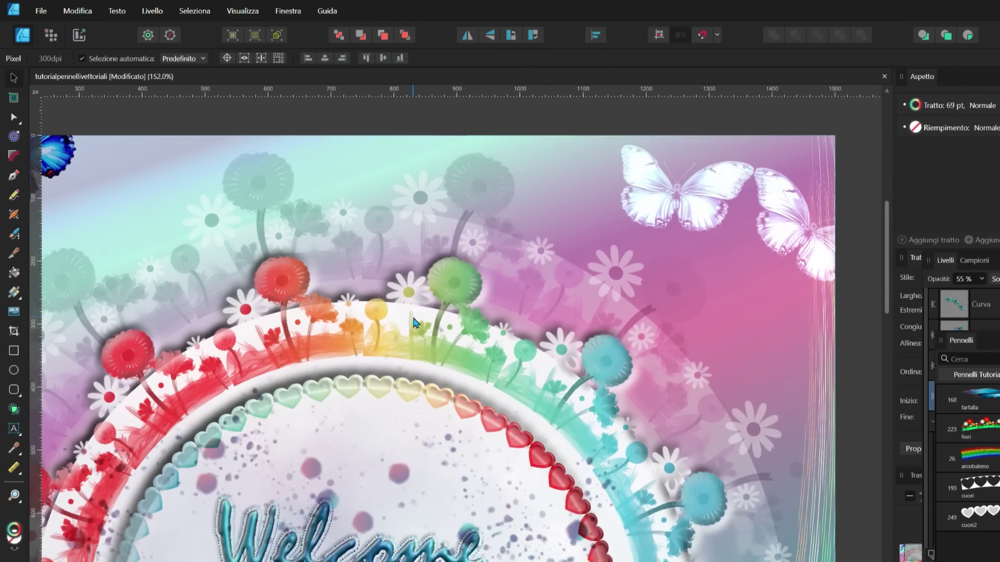
pyautogui.scroll(2, 365, 307)
pyautogui.scroll(5, 306, 285)
pyautogui.scroll(2, 306, 287)
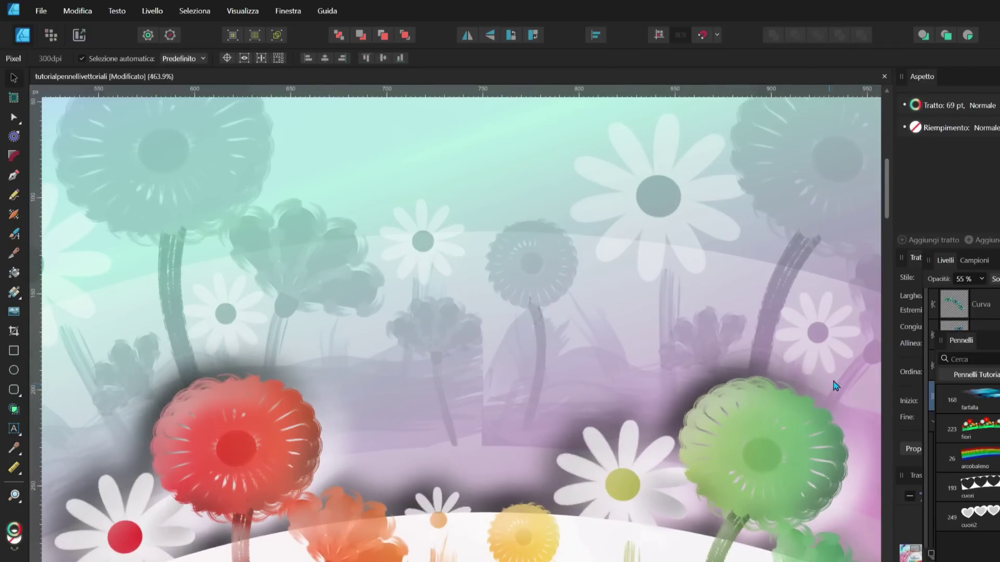
pyautogui.moveTo(886, 211); pyautogui.dragTo(888, 194)
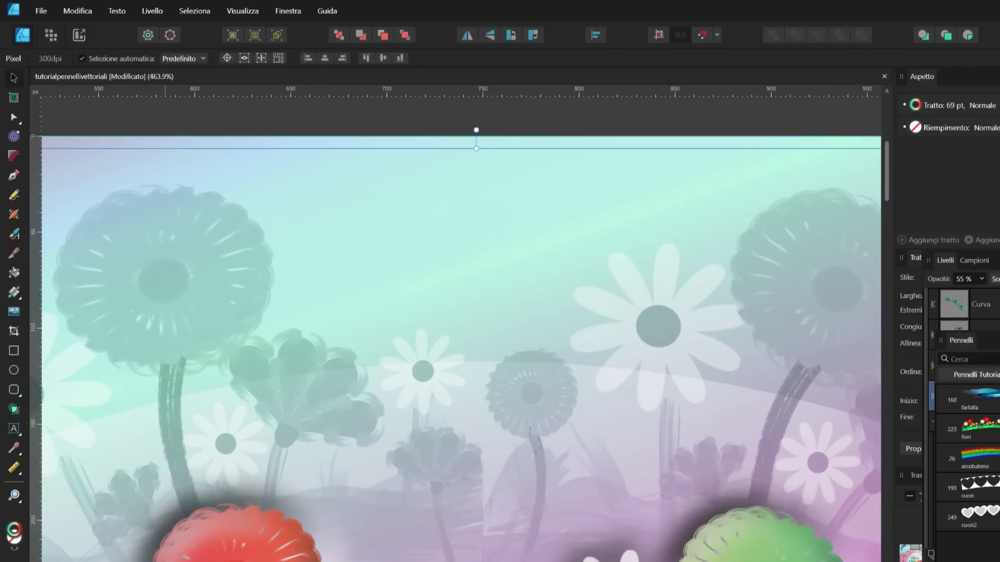
pyautogui.hscroll(-5, 373, 485)
pyautogui.hscroll(-5, 373, 486)
pyautogui.hscroll(-5, 372, 485)
pyautogui.hscroll(-2, 373, 485)
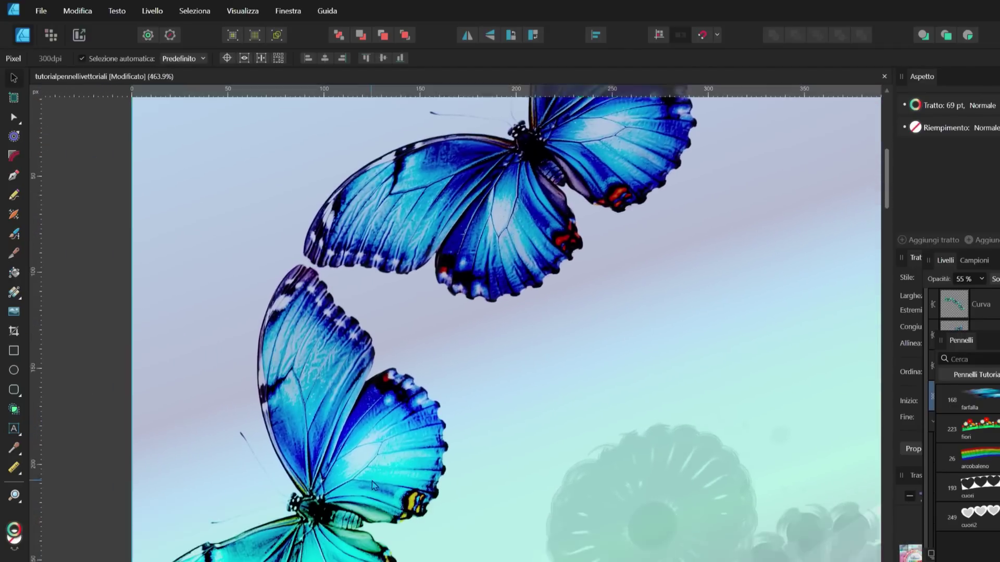
pyautogui.scroll(-3, 372, 469)
pyautogui.scroll(-1, 339, 406)
pyautogui.scroll(5, 320, 377)
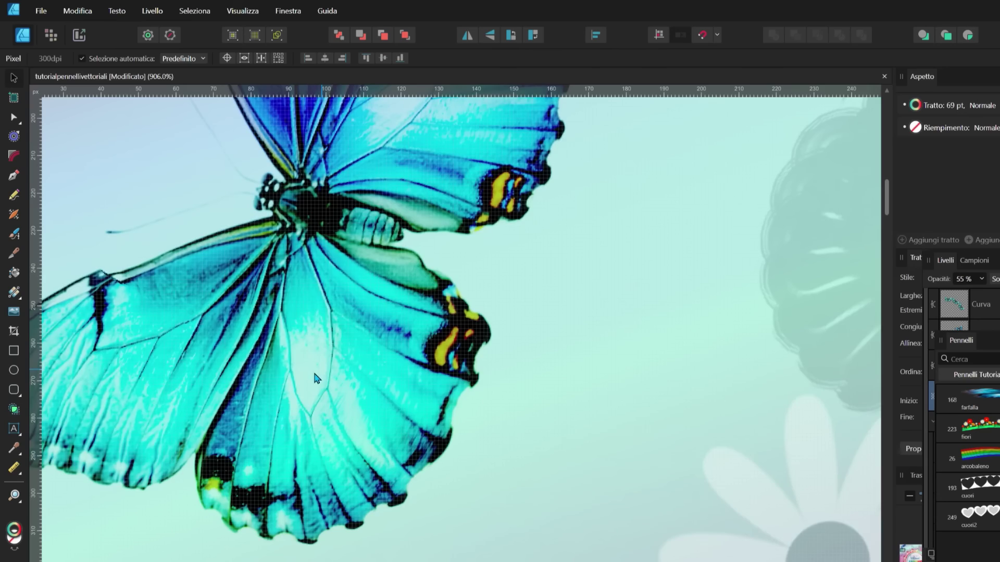
pyautogui.scroll(-5, 315, 377)
pyautogui.scroll(-3, 542, 424)
pyautogui.scroll(-3, 531, 431)
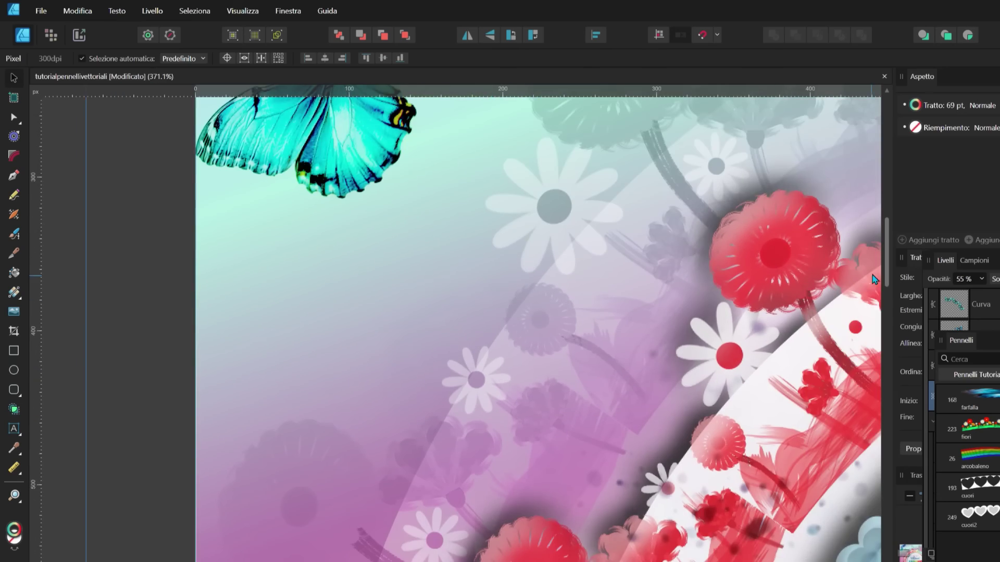
pyautogui.scroll(-3, 874, 280)
pyautogui.scroll(-3, 874, 280)
pyautogui.scroll(-3, 873, 280)
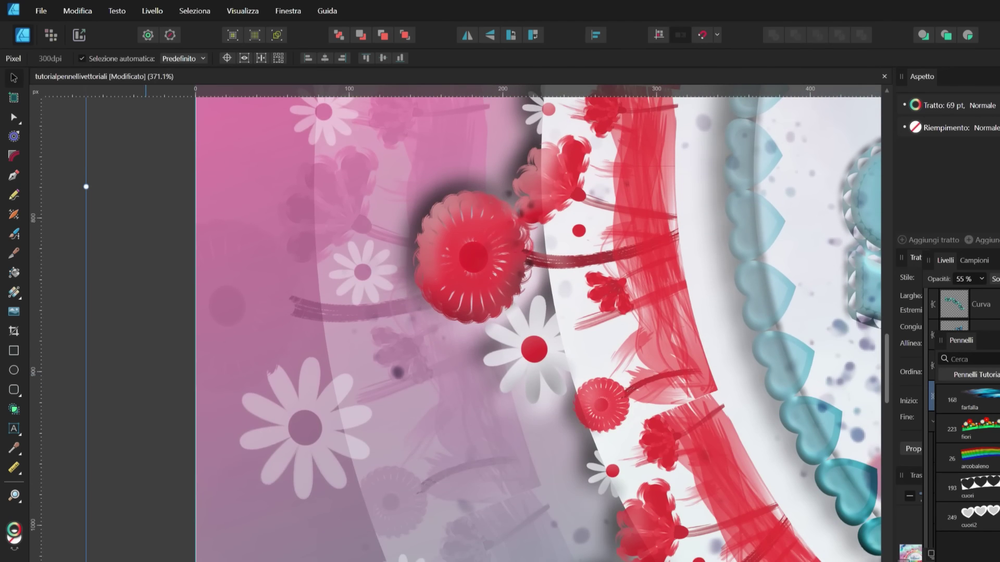
pyautogui.hscroll(3, 455, 322)
pyautogui.hscroll(4, 455, 323)
pyautogui.hscroll(2, 456, 322)
pyautogui.hscroll(3, 455, 323)
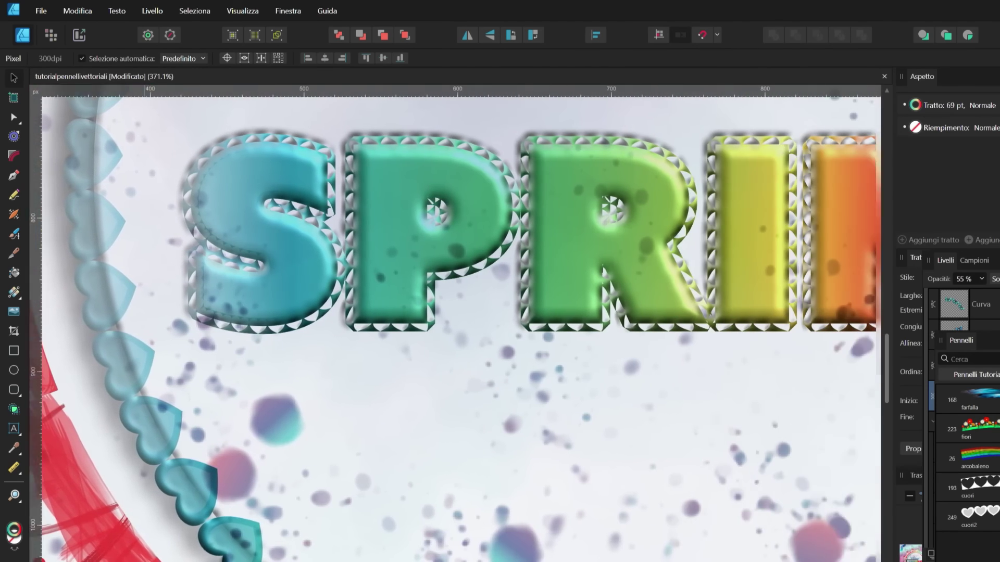
pyautogui.hscroll(3, 348, 521)
pyautogui.hscroll(1, 348, 521)
pyautogui.scroll(-3, 347, 521)
pyautogui.scroll(-3, 348, 521)
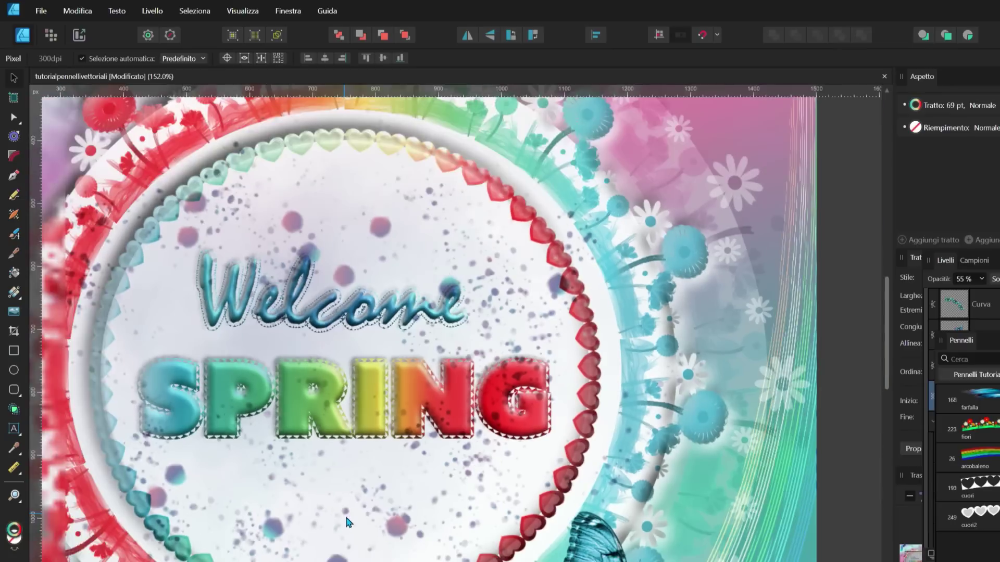
pyautogui.scroll(-3, 346, 514)
pyautogui.scroll(-3, 346, 515)
pyautogui.scroll(-2, 888, 374)
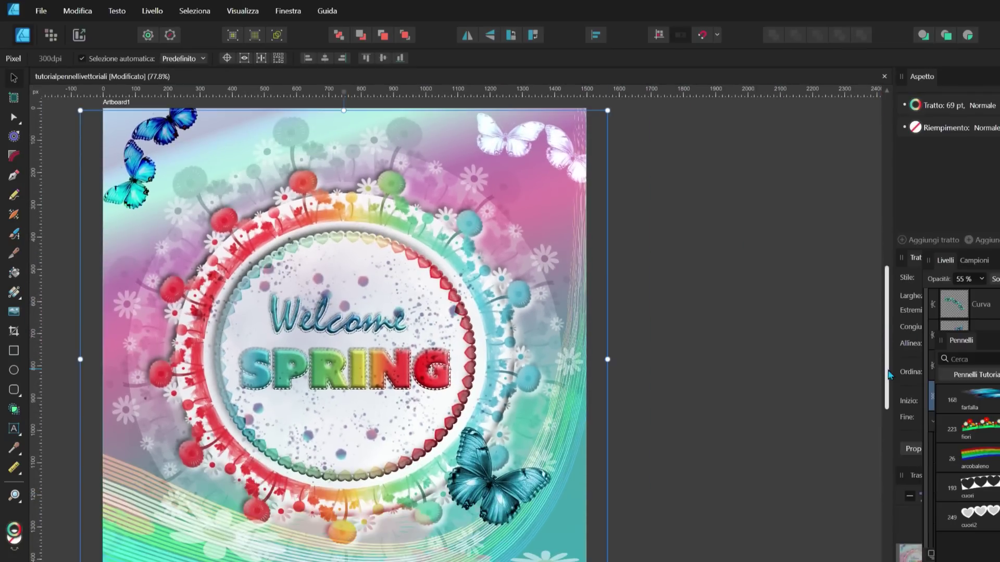
pyautogui.hscroll(-1, 343, 323)
pyautogui.hscroll(-1, 344, 323)
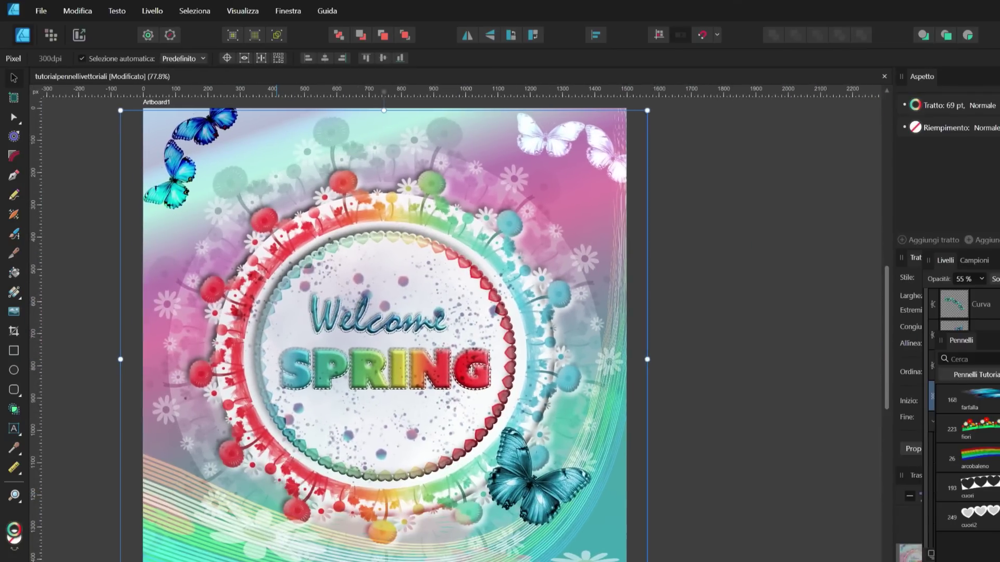
pyautogui.click(717, 375)
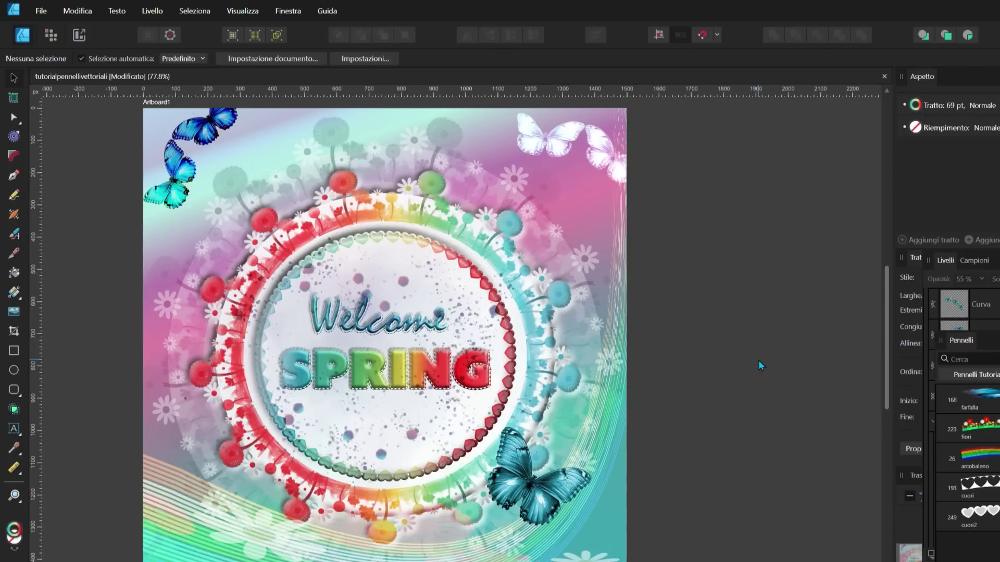